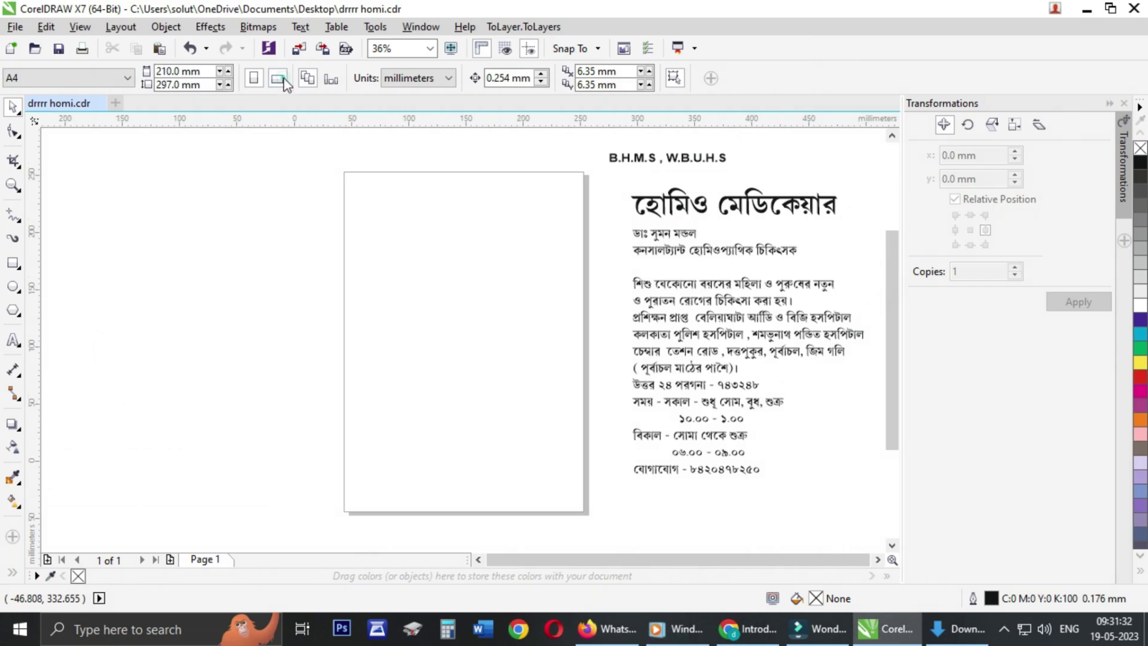
Step: Switch the page to landscape and size a page rectangle to the left half at a centre guide
click(282, 79)
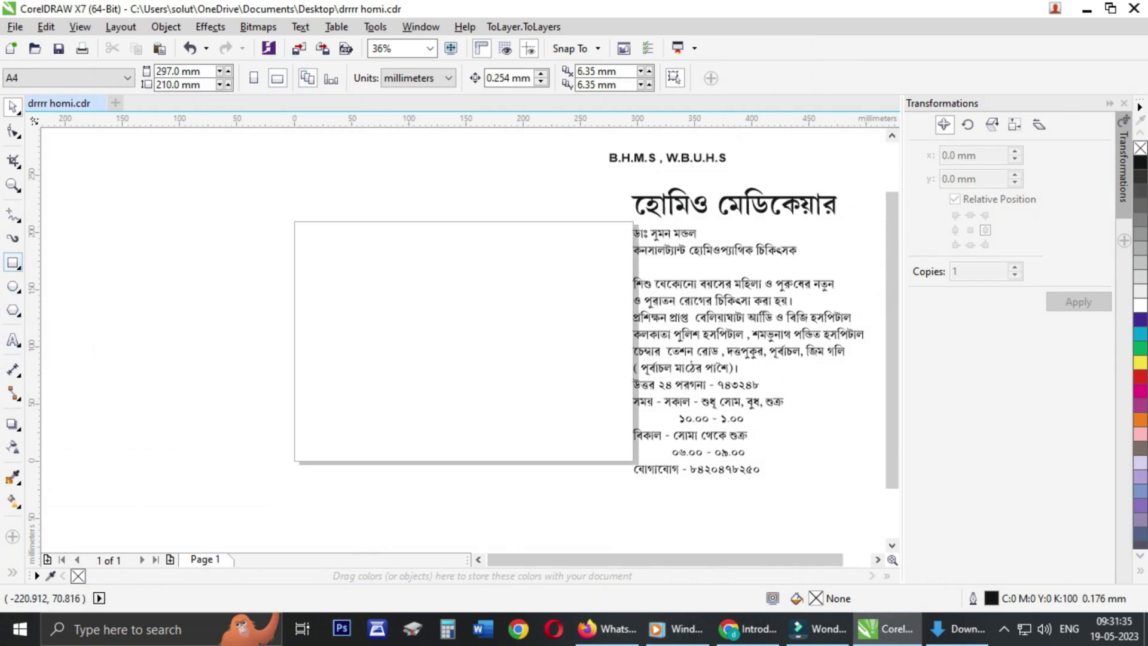
double_click(13, 263)
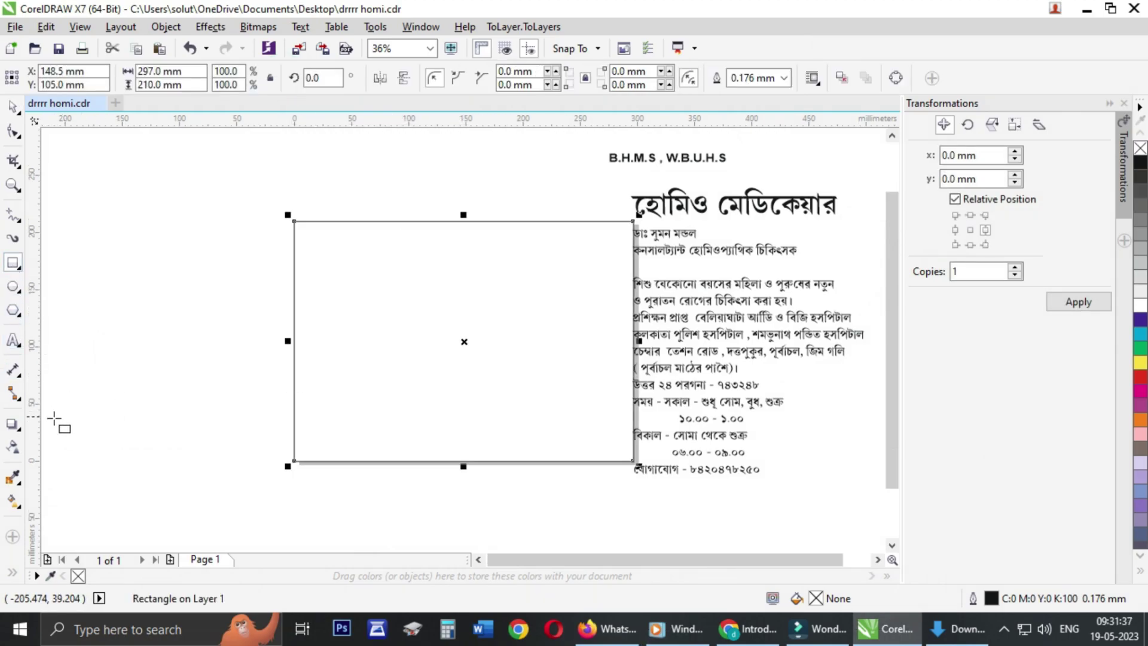
drag(35, 424, 464, 419)
click(556, 338)
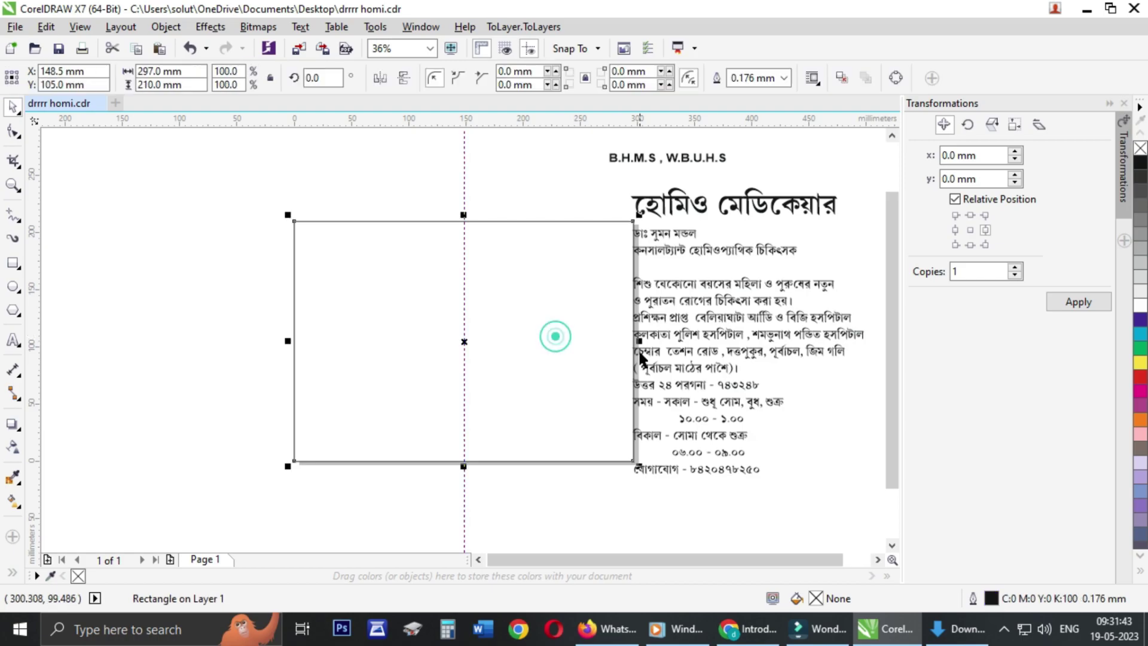
drag(634, 341, 466, 350)
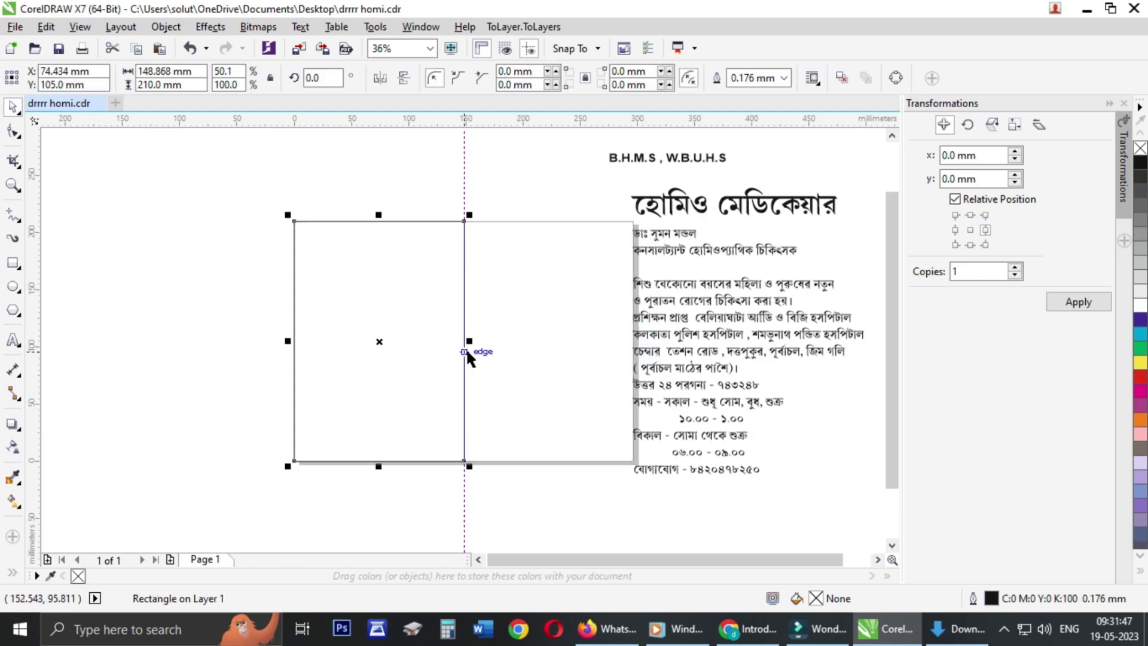
Step: Delete the centre guideline and select the Bengali text block
click(126, 181)
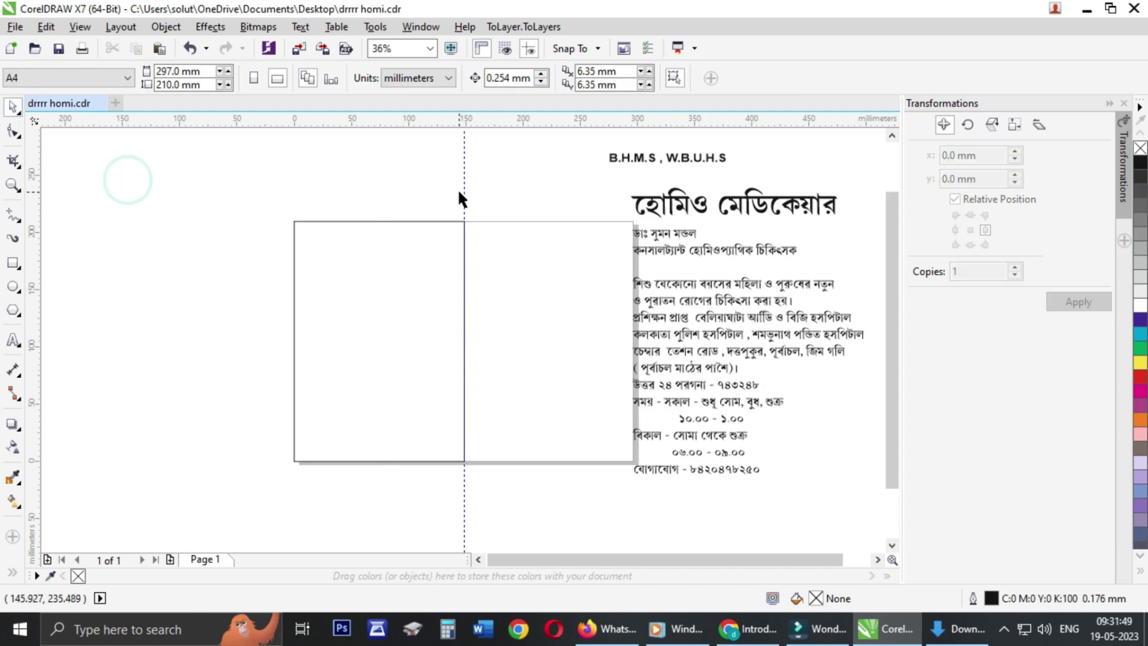
click(467, 195)
click(461, 195)
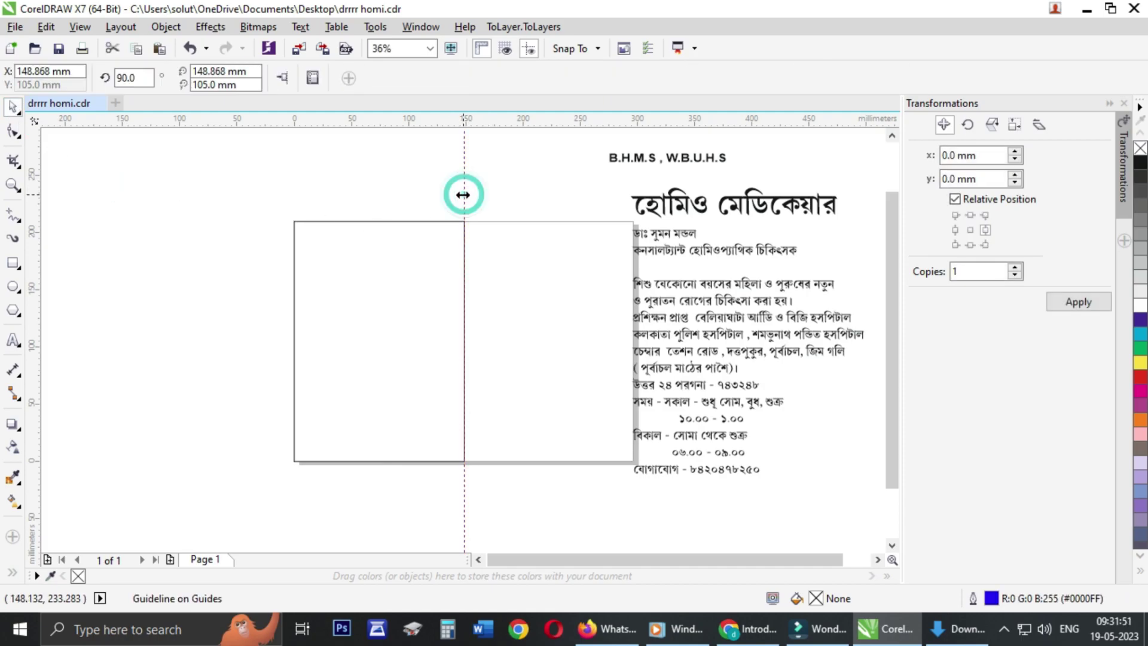
key(Delete)
click(732, 205)
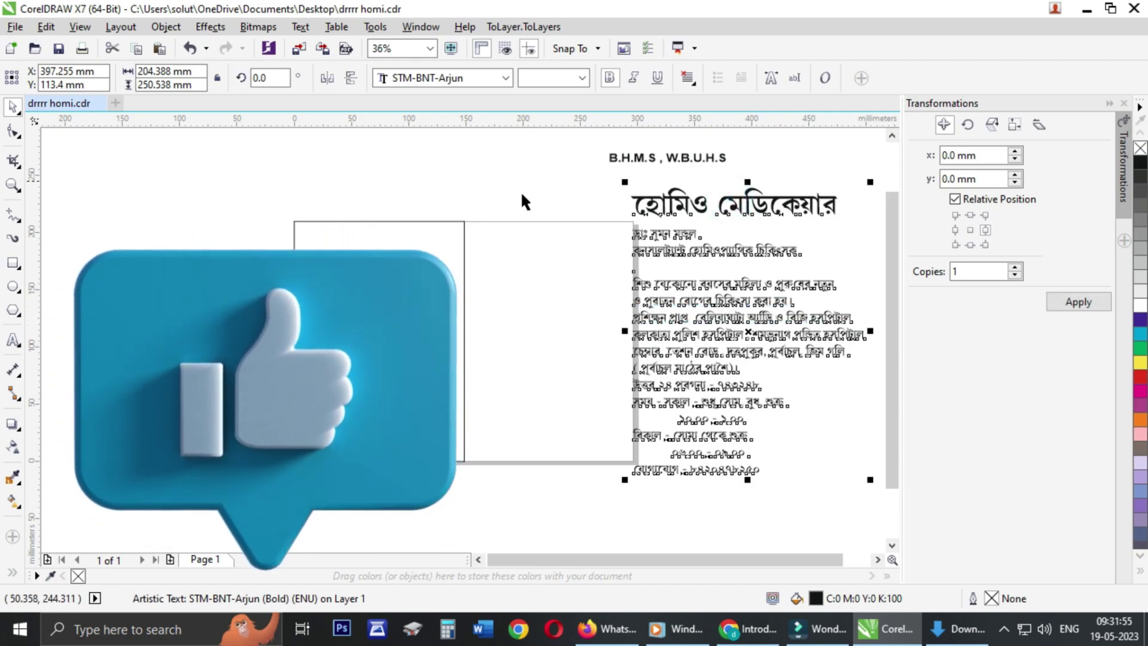
Step: Cut the হোমিও মেডিকেয়ার heading and two doctor lines into the left panel, undoing the duplicate paste
click(43, 343)
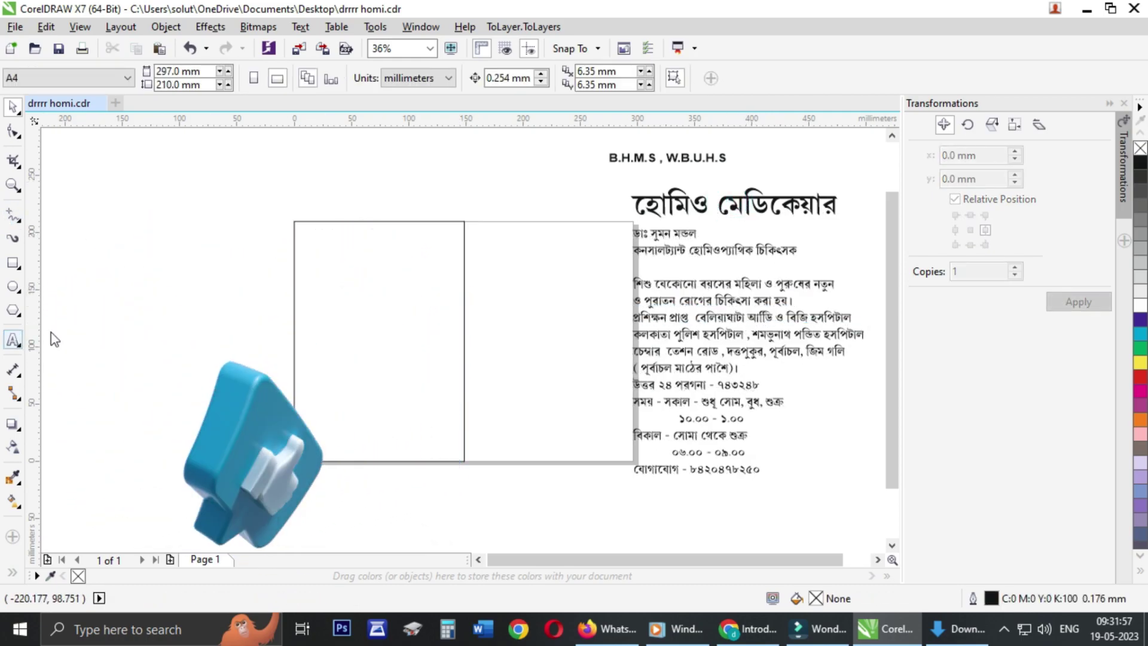
click(13, 339)
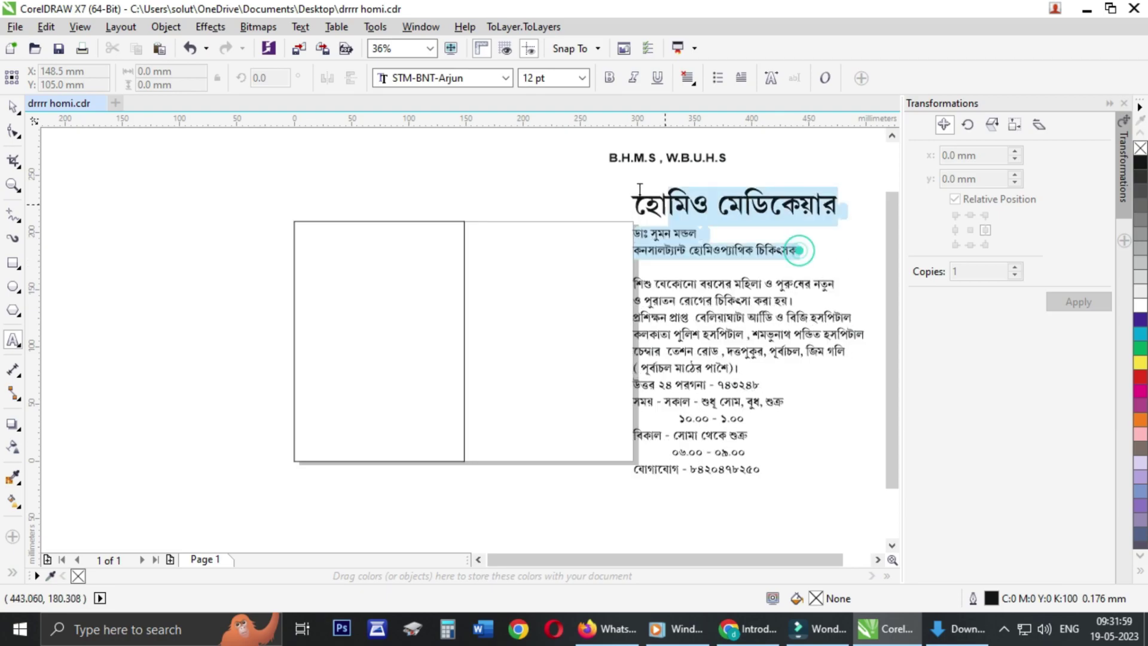
drag(802, 255, 608, 185)
key(Delete)
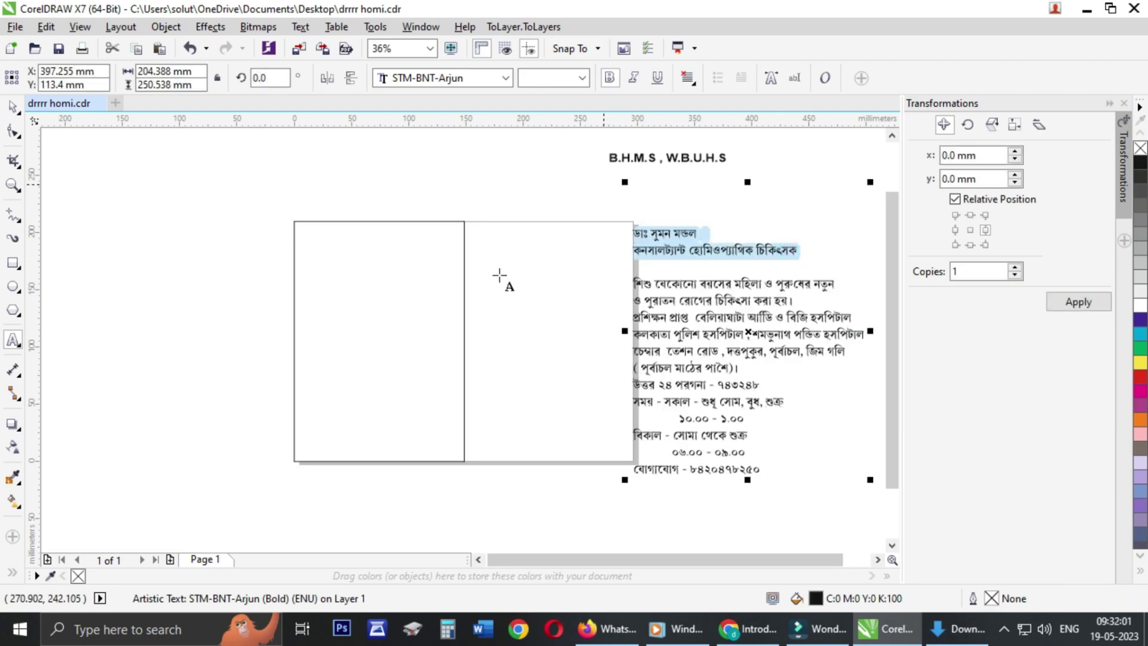
click(363, 269)
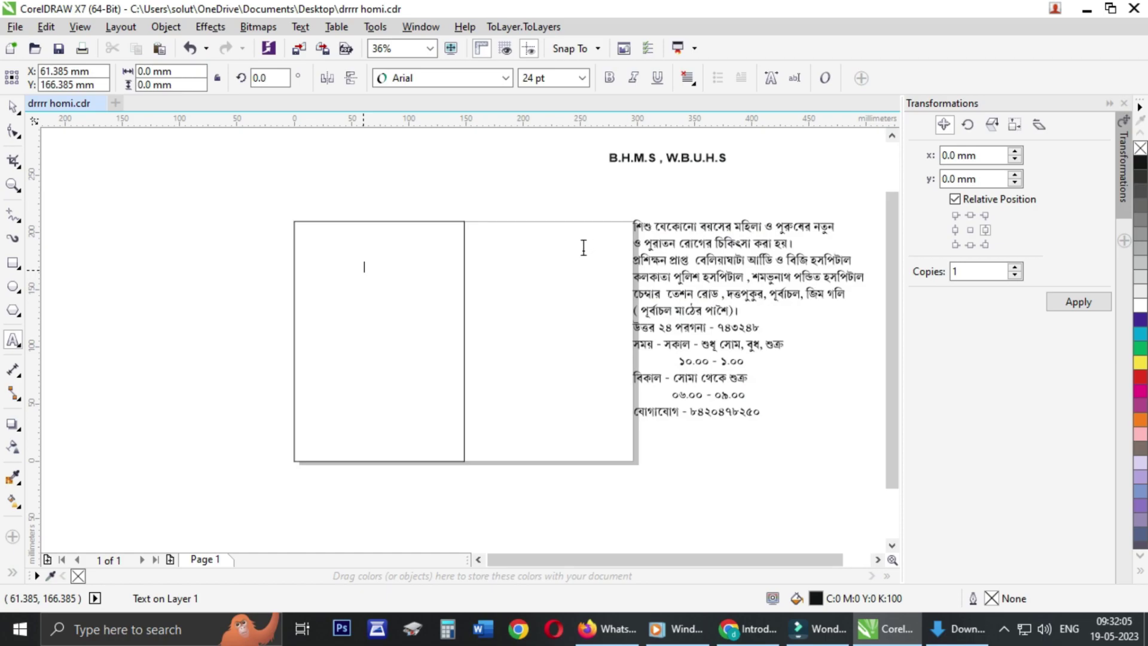
click(377, 259)
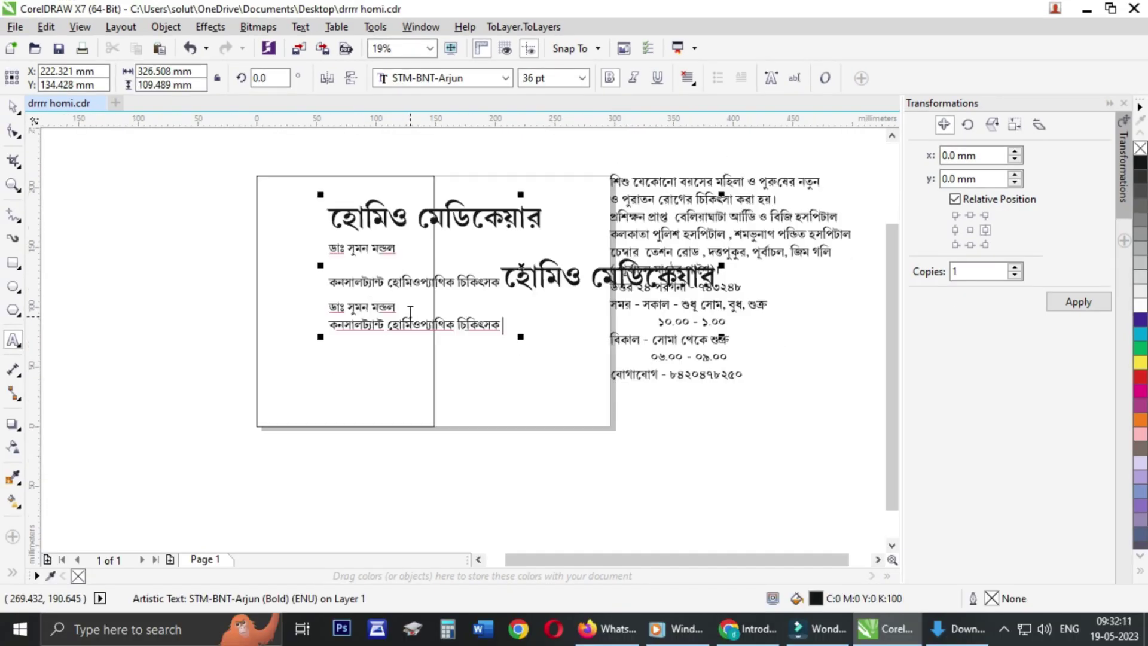
key(ctrl+z)
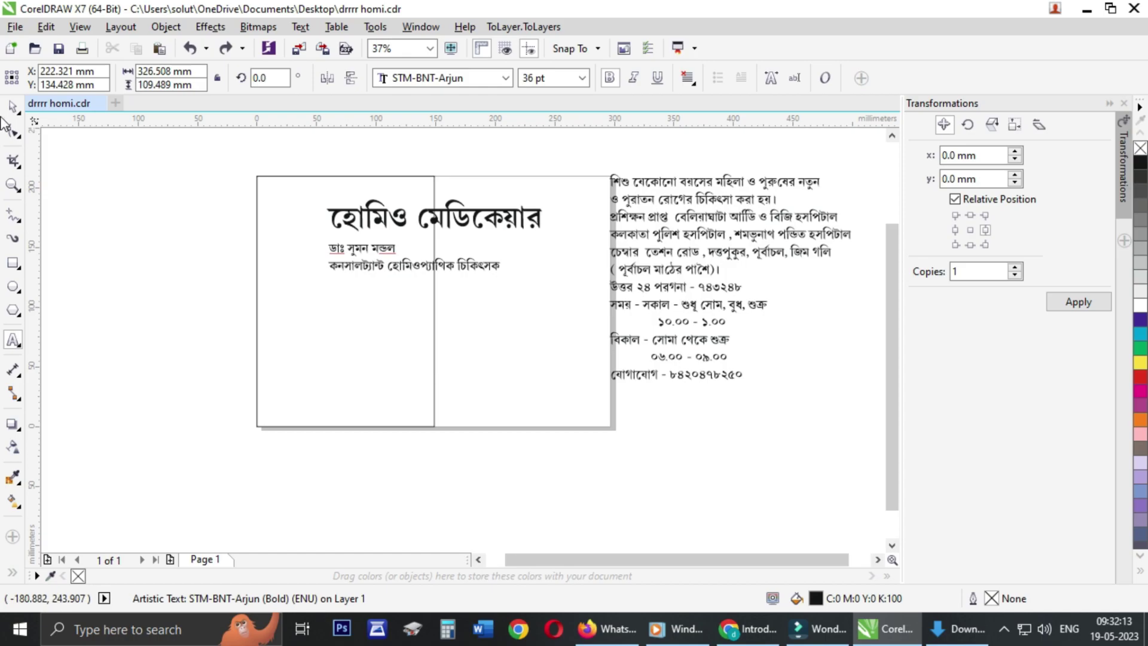
Step: Move the heading up to the top of the left panel and shrink it slightly
click(13, 106)
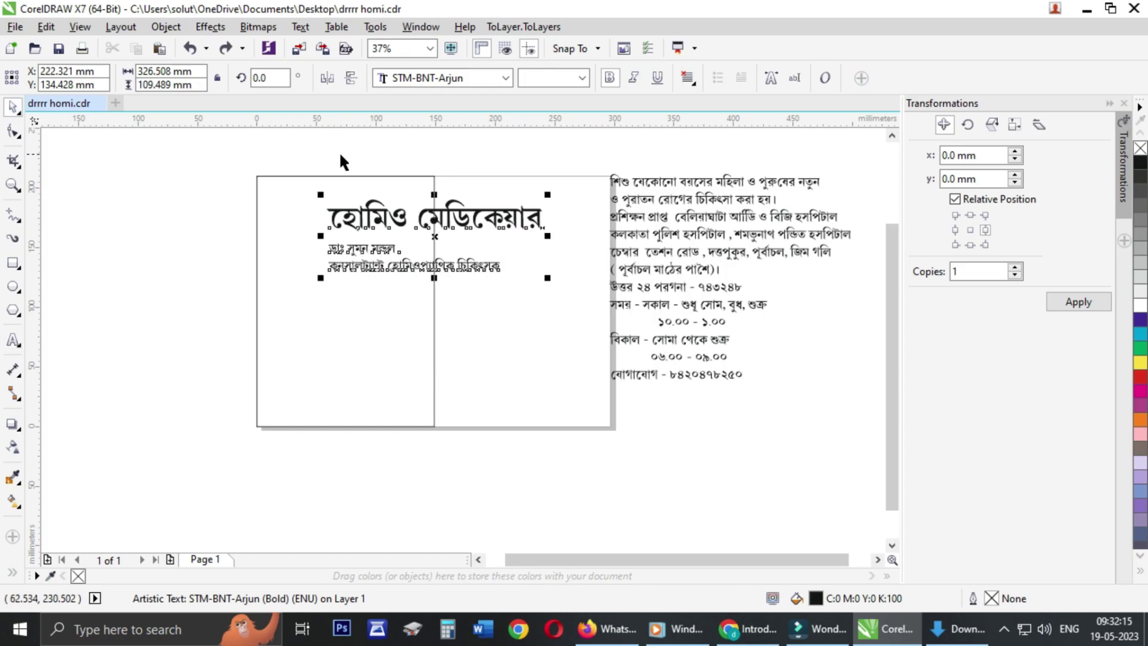
scroll(483, 249, down, 1)
scroll(484, 249, up, 1)
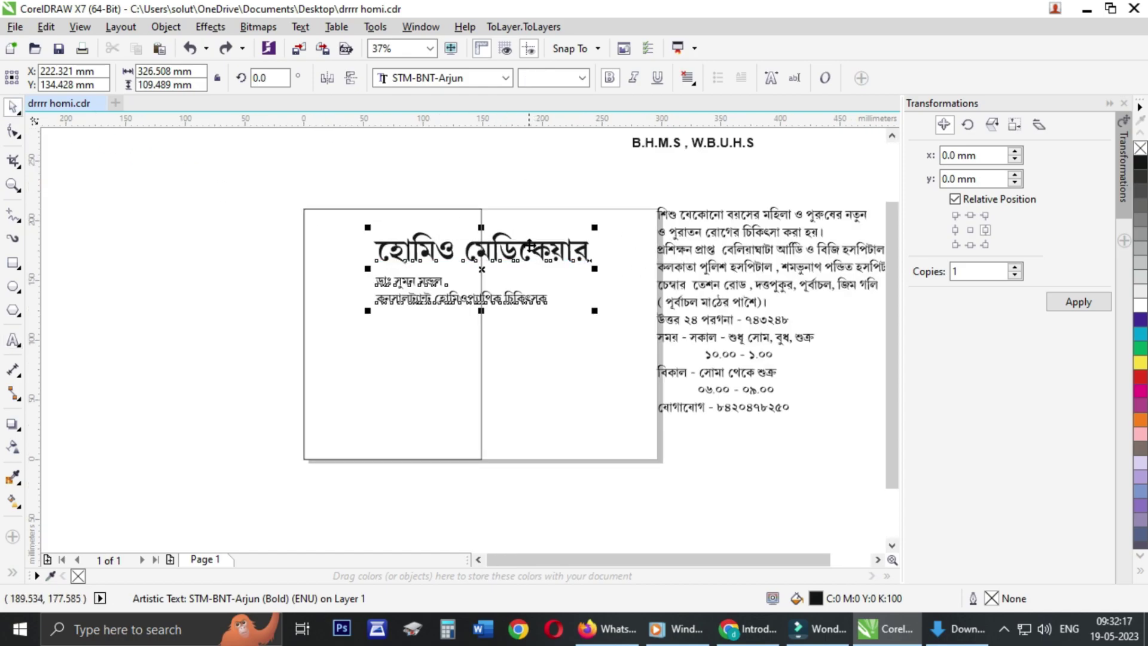
drag(526, 245, 514, 254)
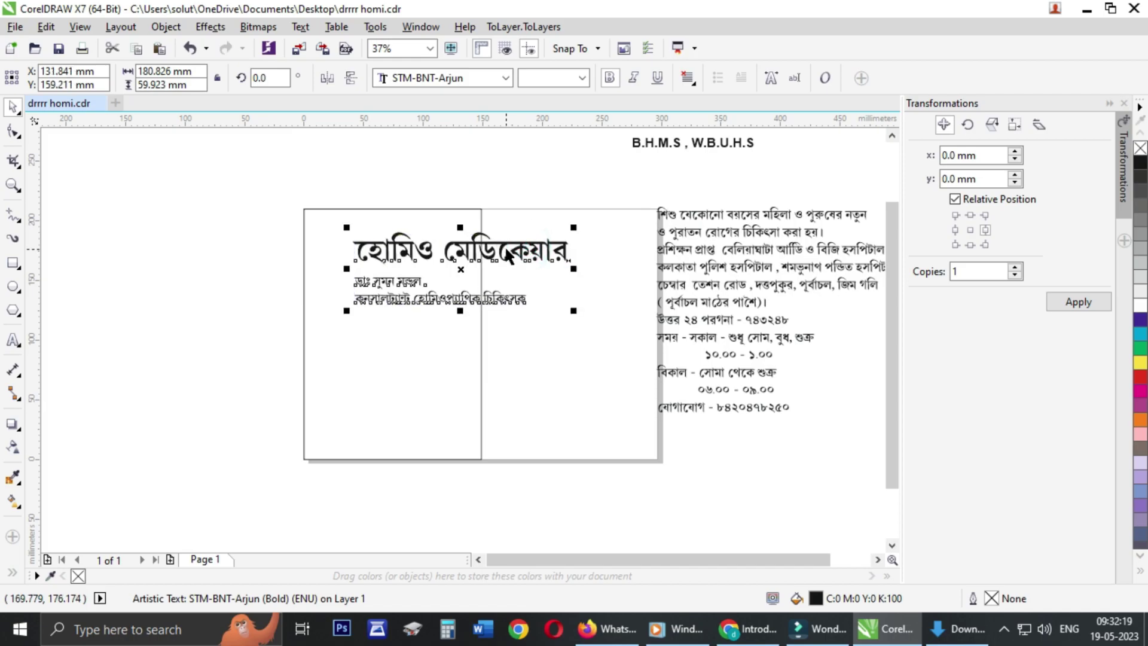
scroll(433, 194, up, 1)
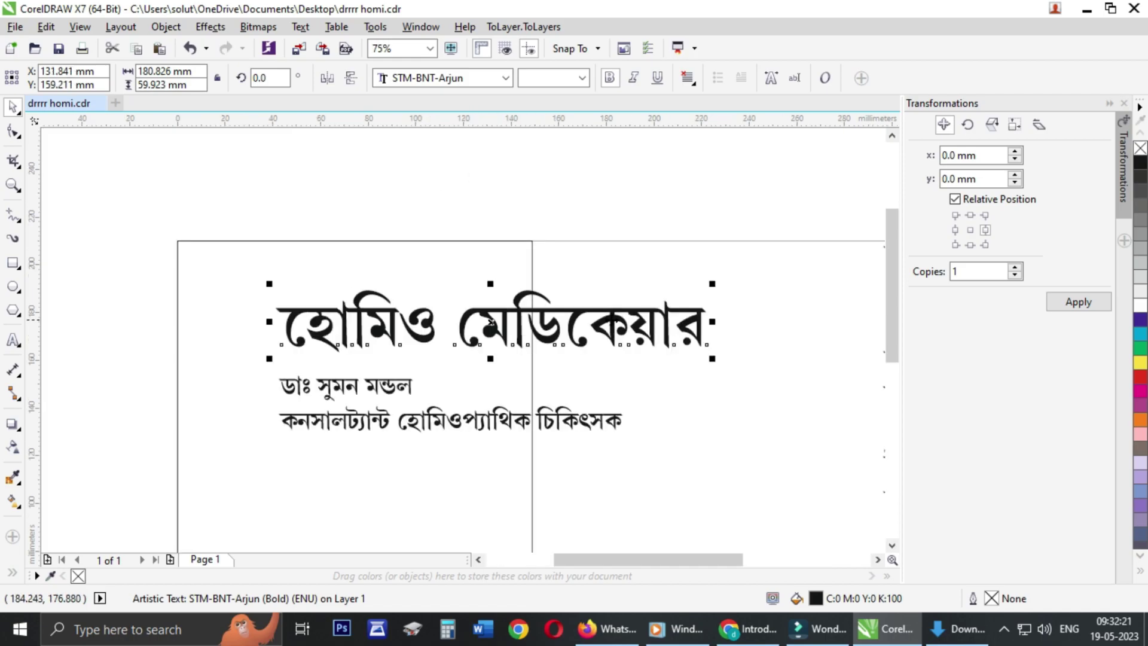
drag(585, 316, 556, 301)
drag(637, 326, 546, 303)
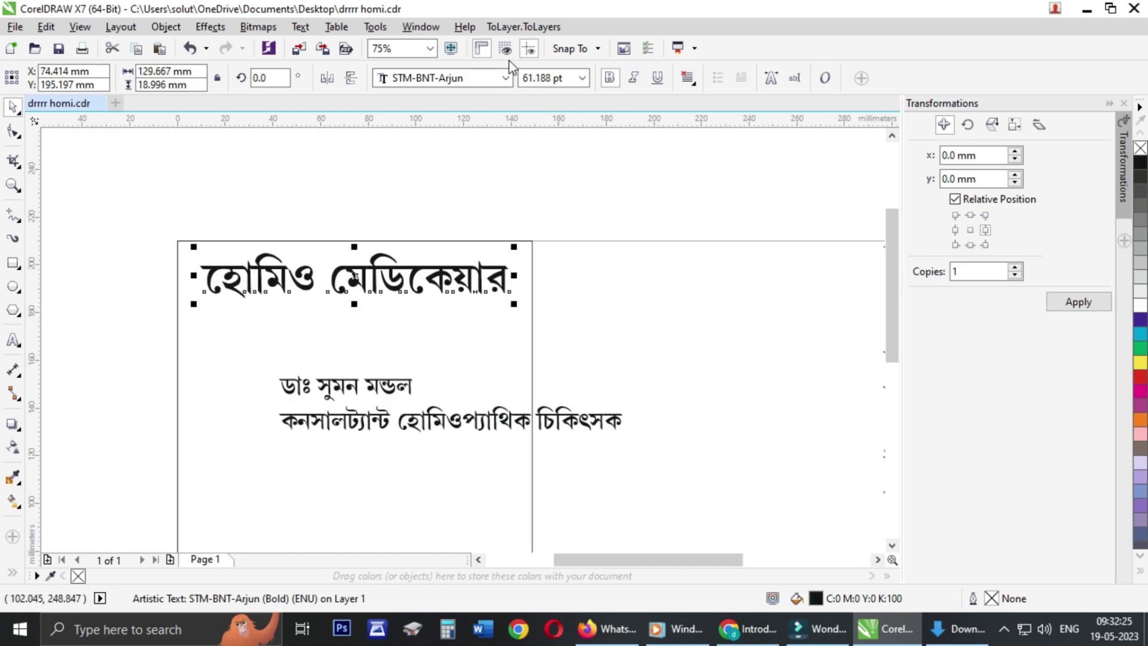
Step: Set the heading in non-bold STM-BNT-Chhabi at about 48 pt, stretched taller, and select it with the panel
click(485, 82)
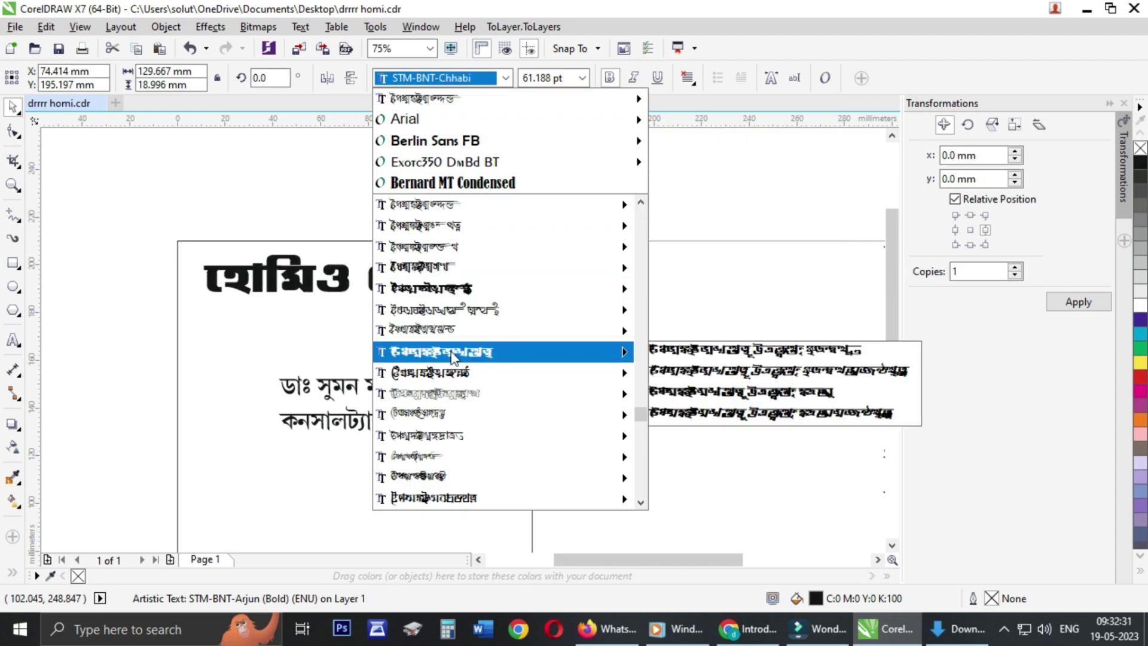
click(452, 356)
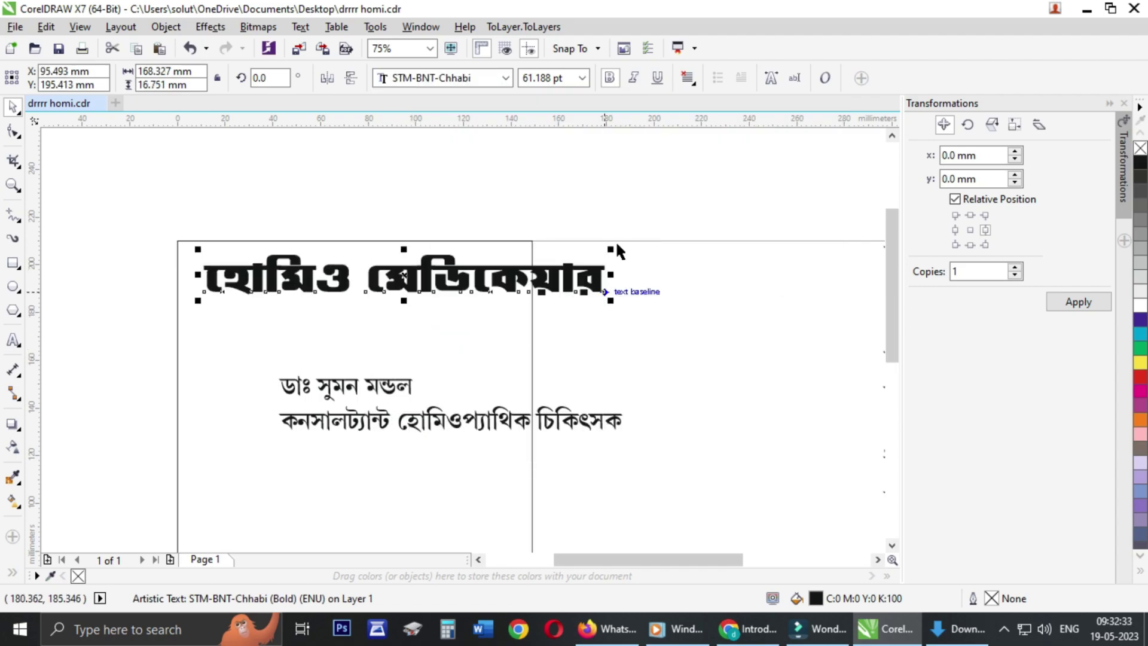
click(610, 78)
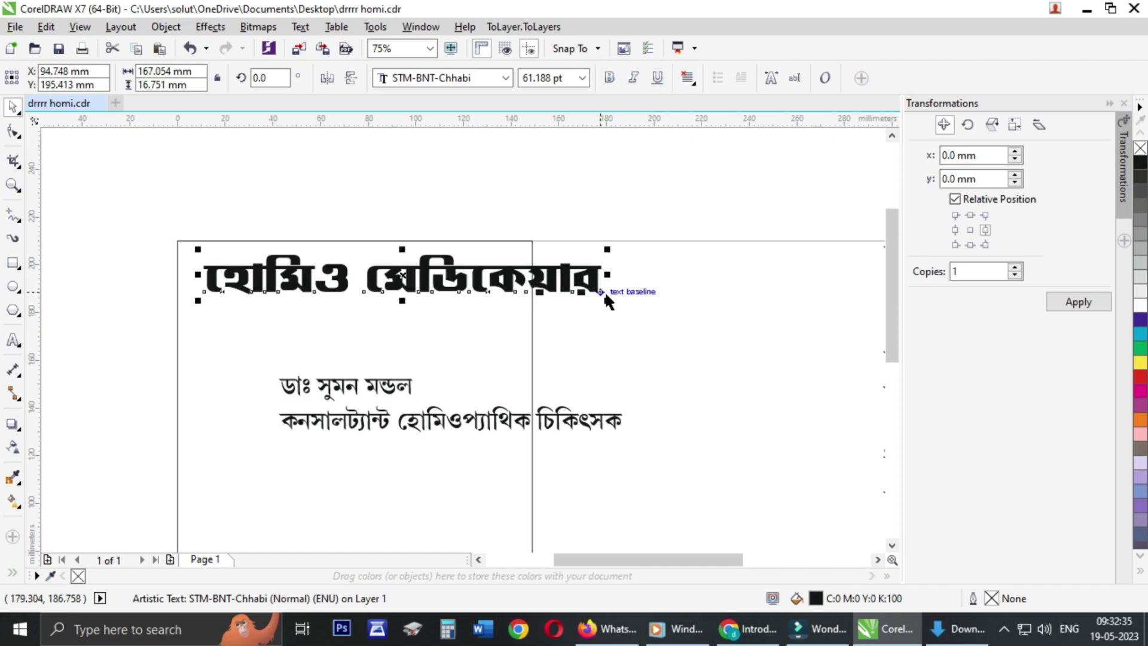
drag(609, 302, 524, 293)
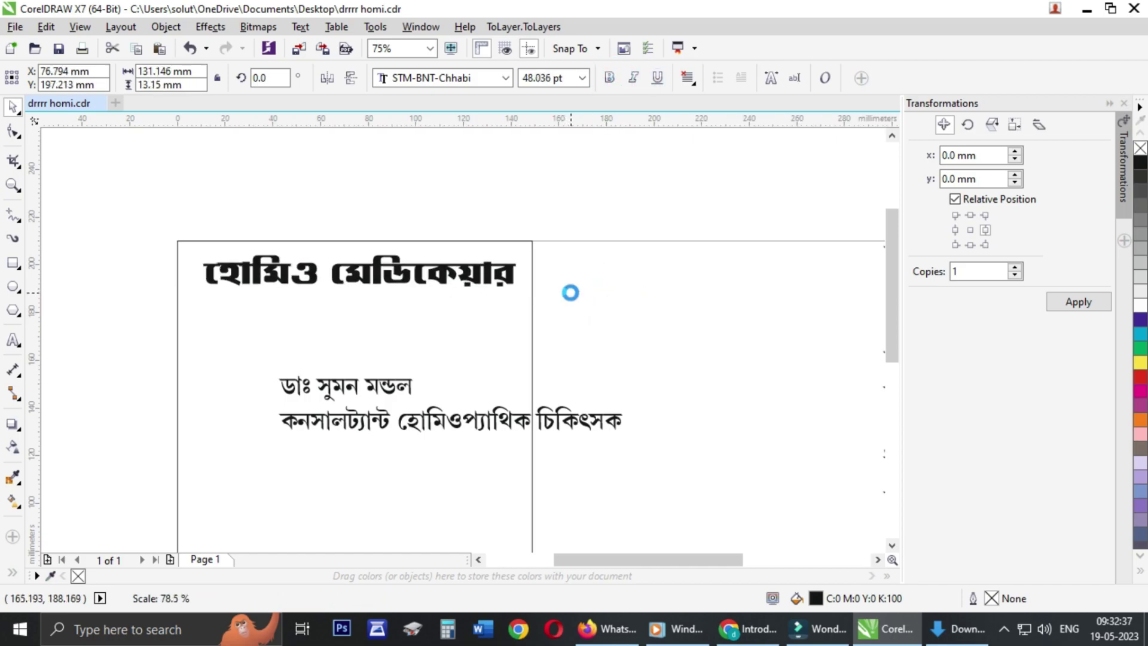
scroll(284, 324, up, 1)
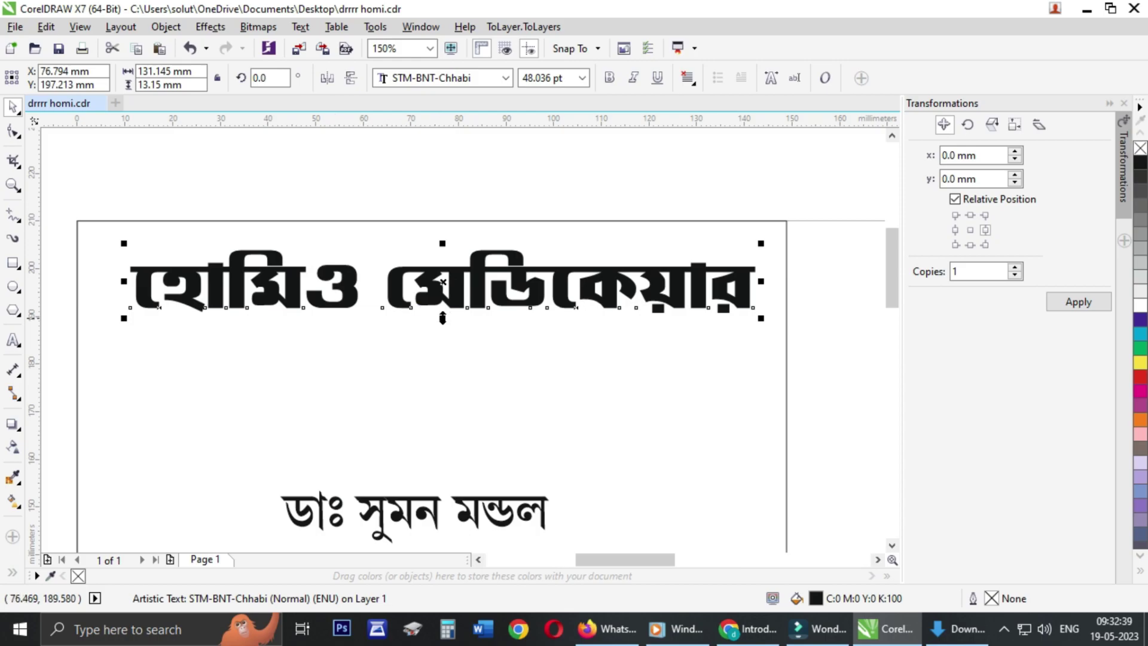
drag(445, 308, 446, 331)
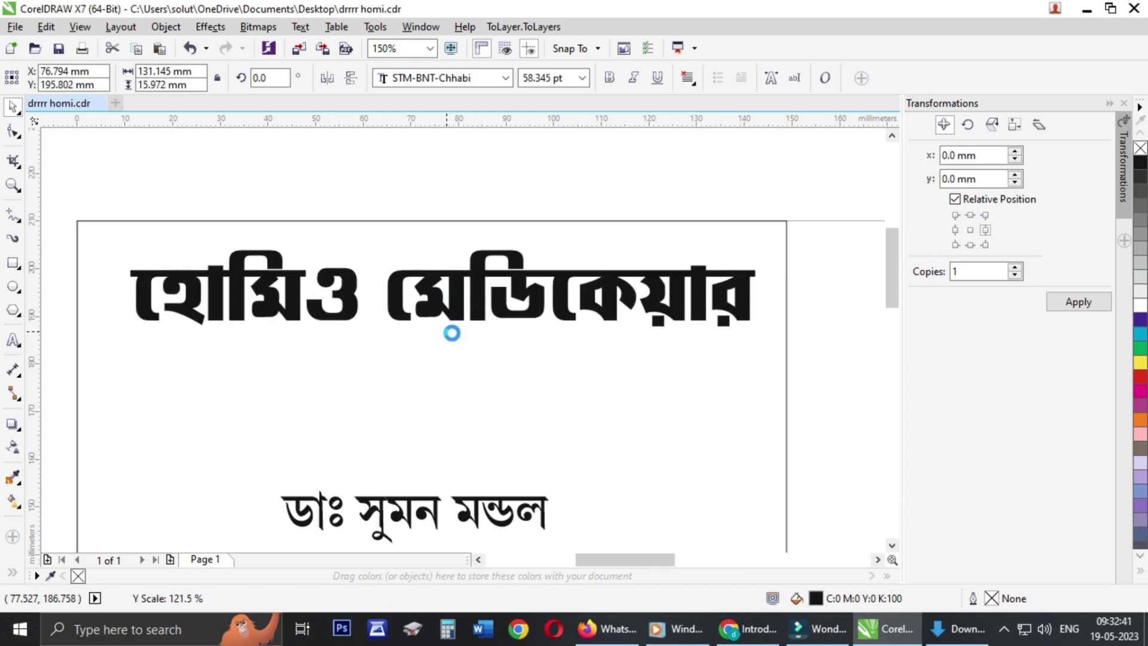
shift+click(564, 352)
Step: Centre the heading on the panel and move the doctor's name line up beneath it
key(c)
click(471, 205)
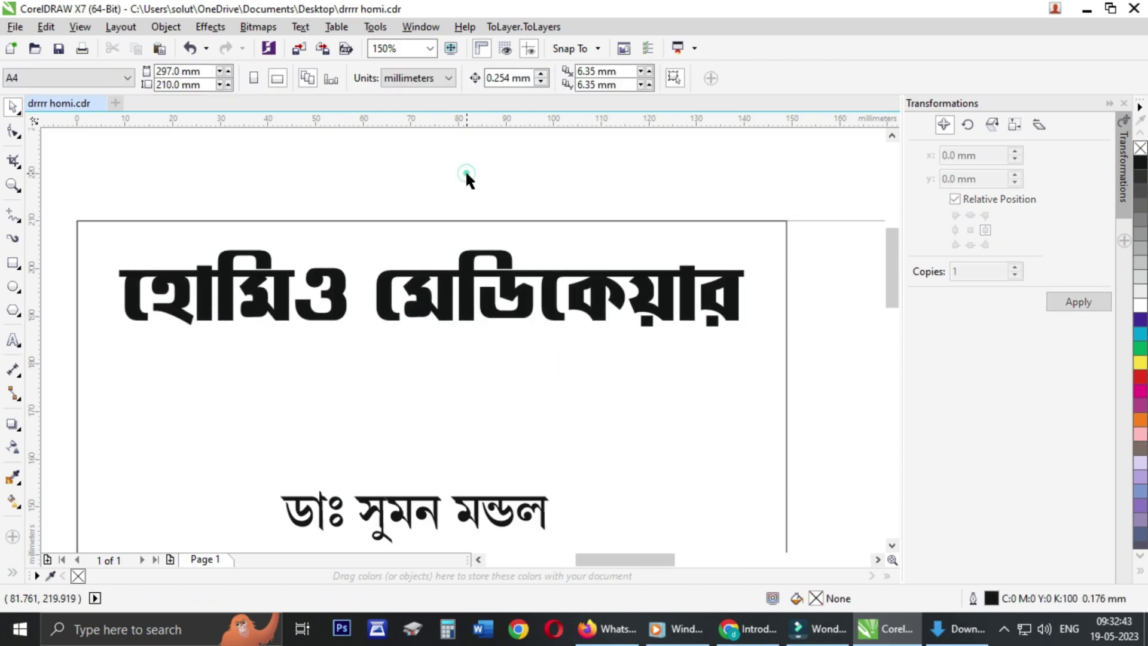
scroll(607, 394, down, 1)
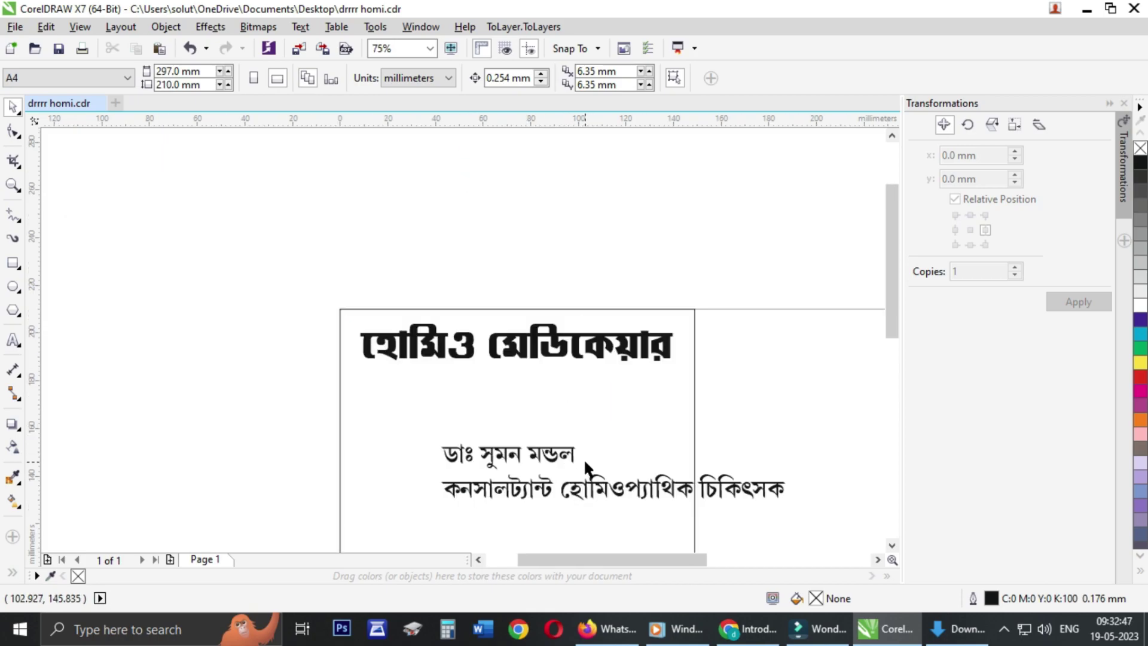
drag(554, 454, 542, 393)
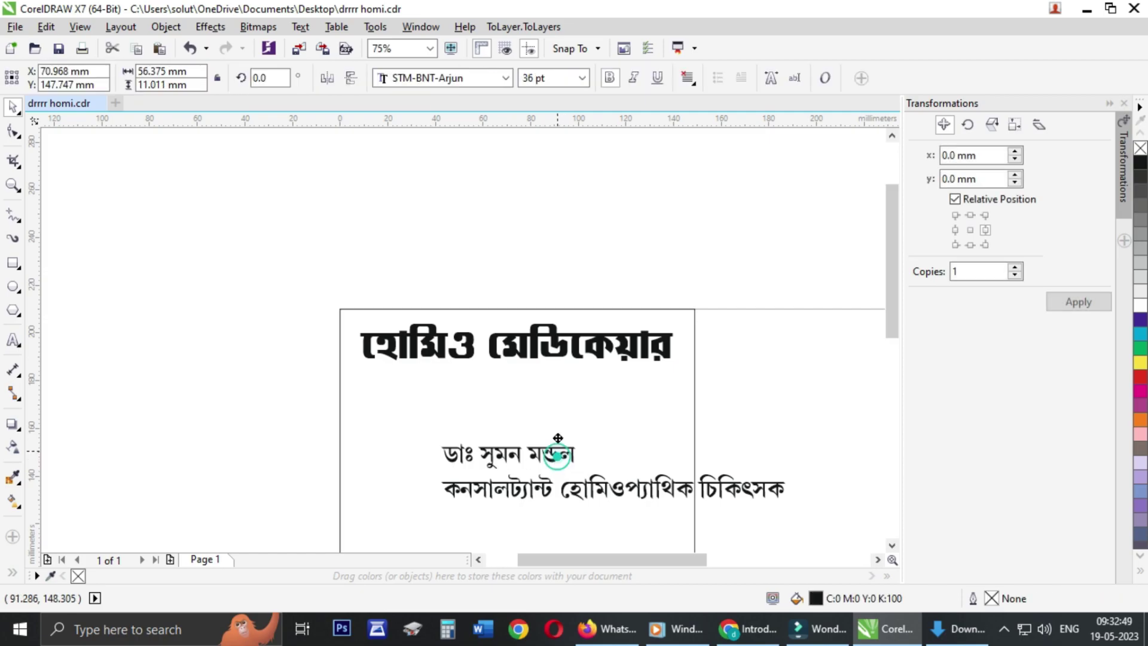
Step: Set the doctor's name in STM-BNT-Dipti and enlarge it
click(508, 79)
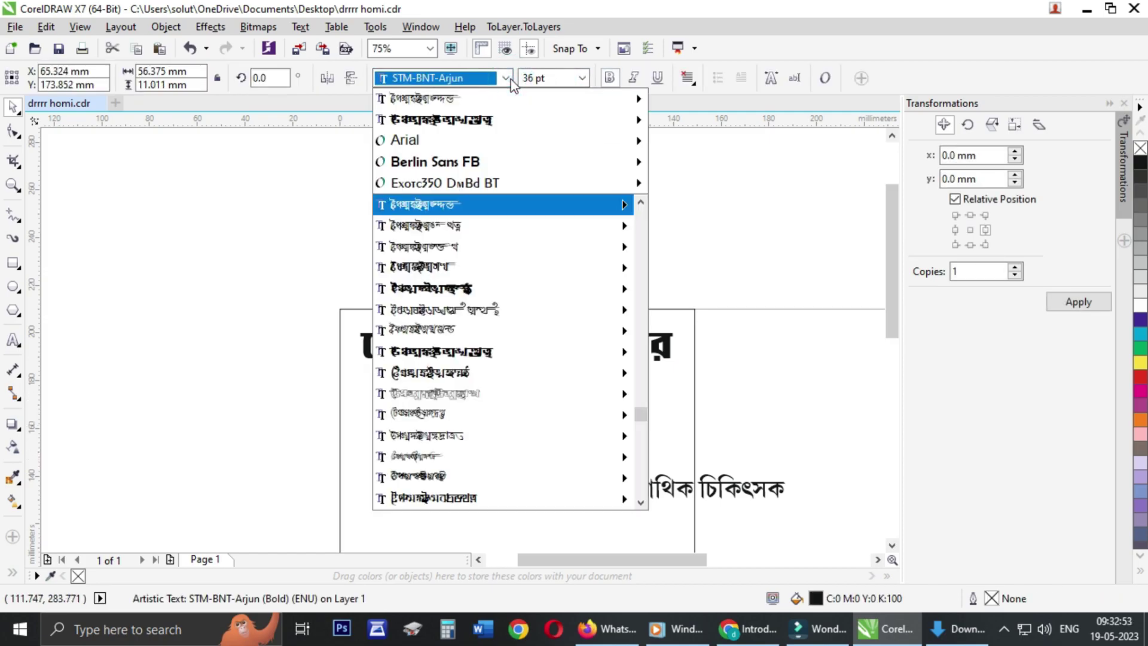
click(479, 227)
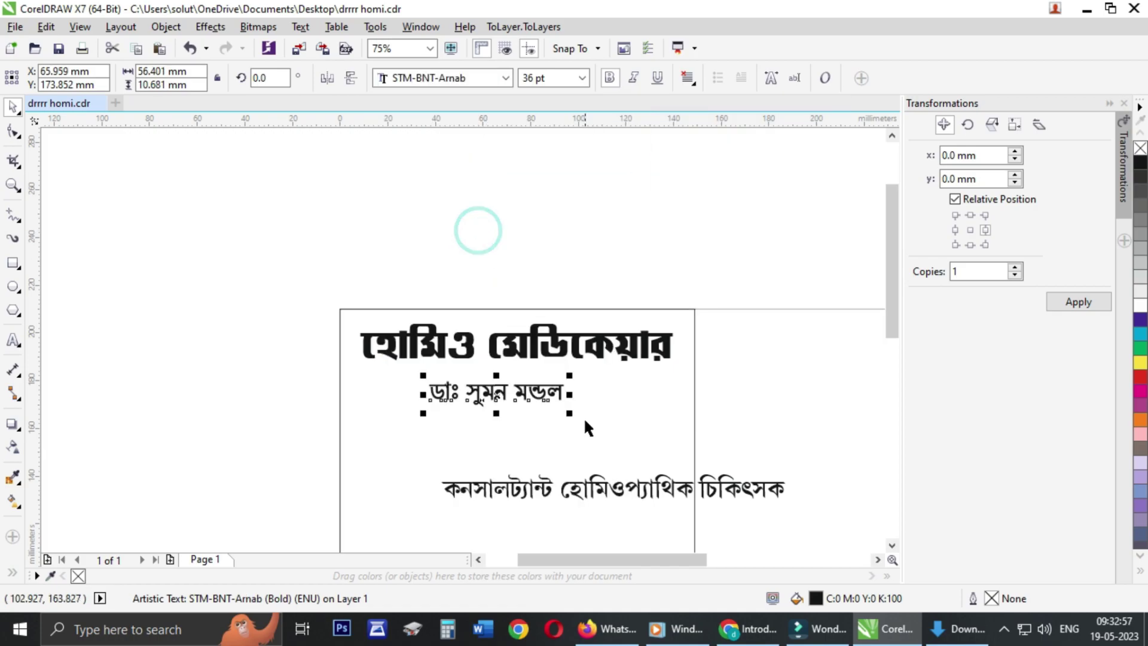
scroll(550, 368, down, 1)
scroll(614, 383, up, 2)
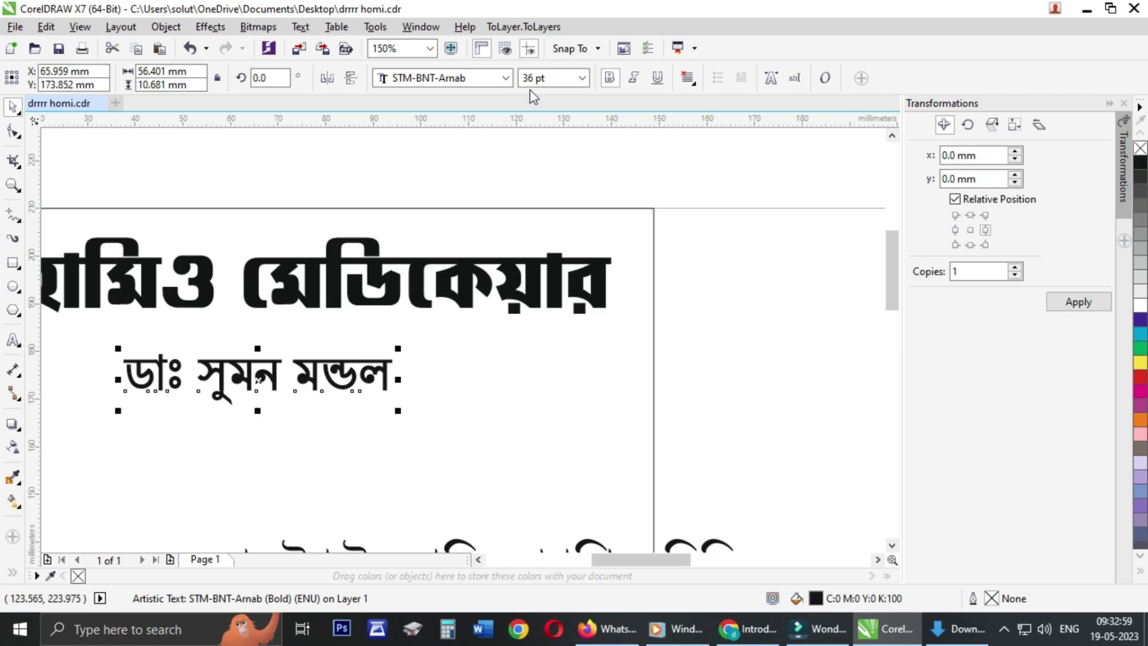
click(505, 78)
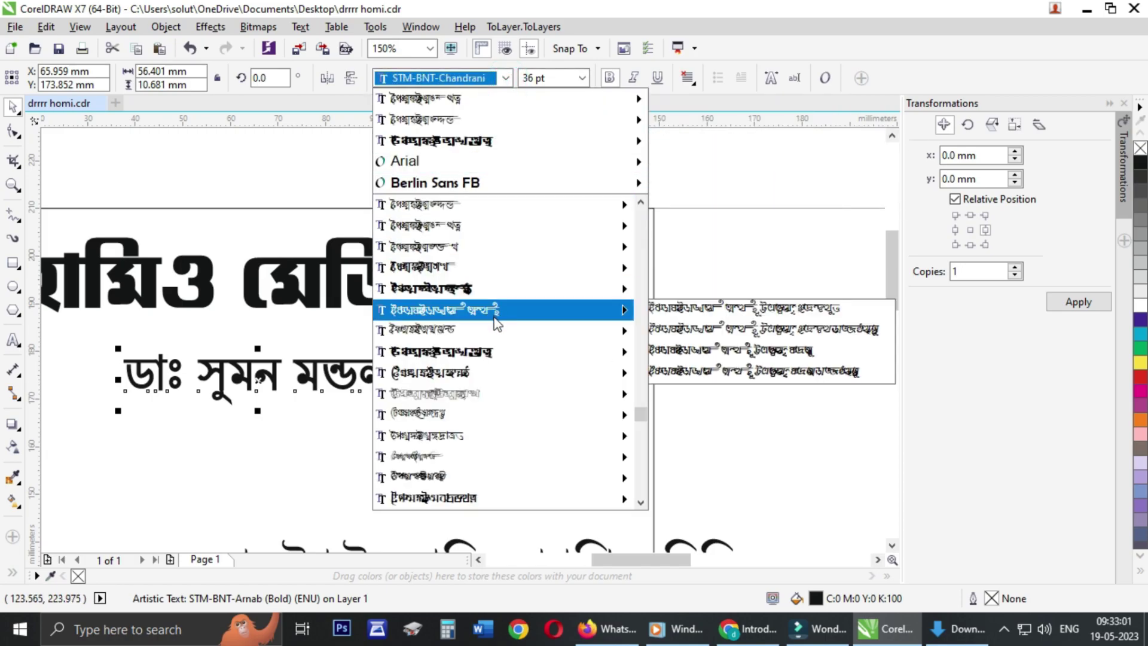
click(494, 373)
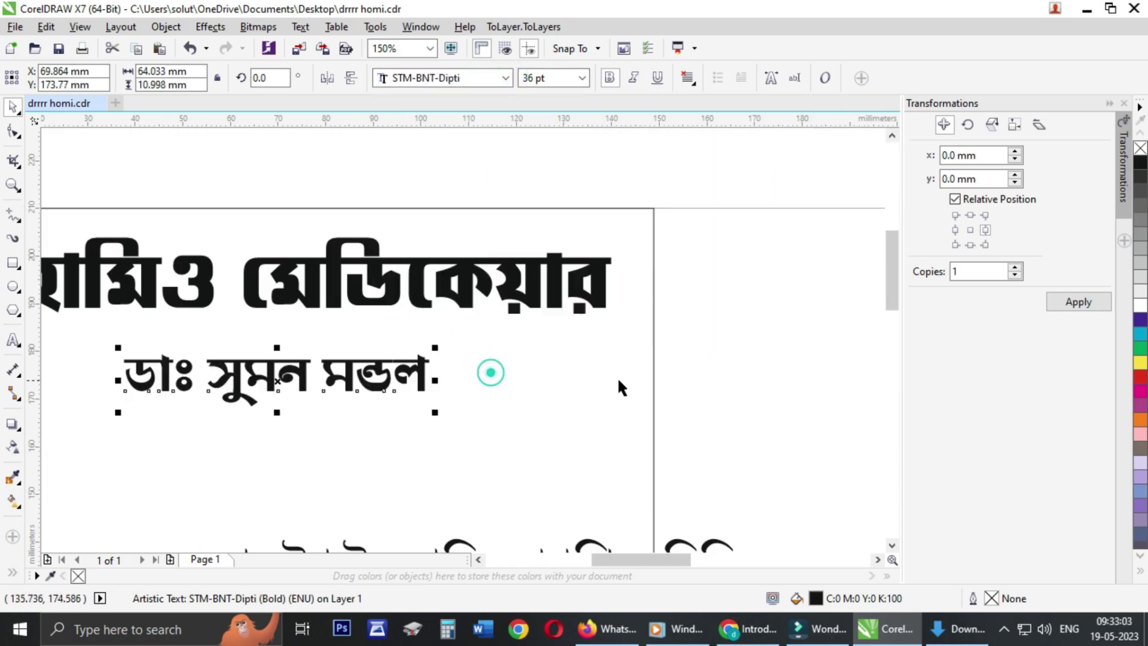
scroll(670, 407, down, 1)
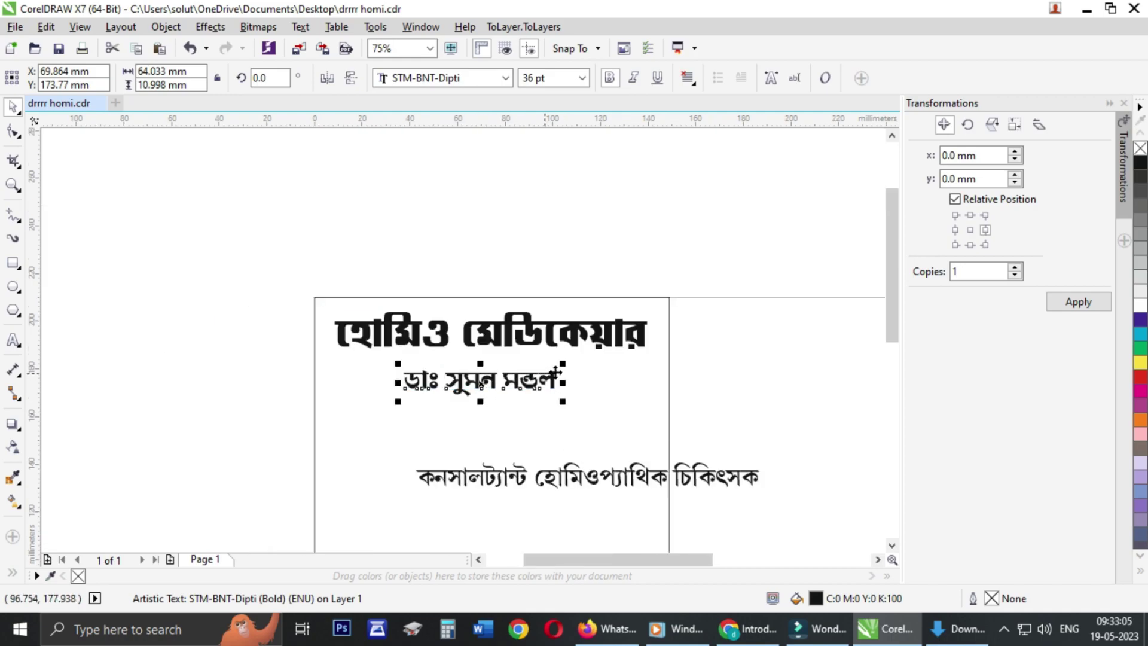
drag(563, 363, 592, 359)
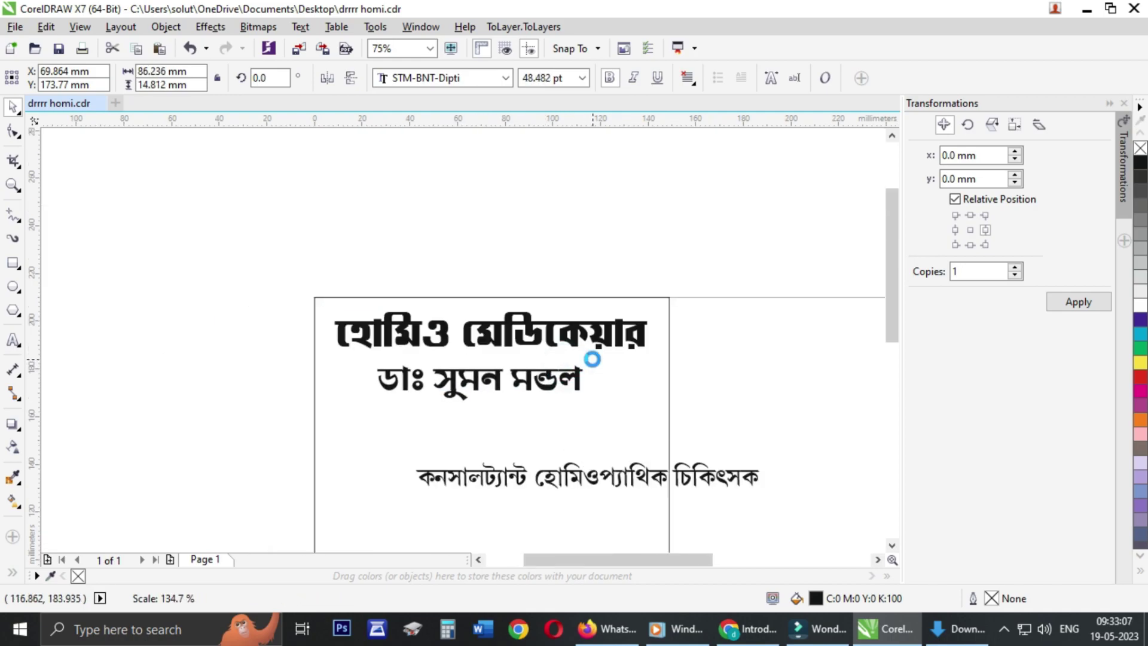
Step: Move the consultant line up under the name and resize it to 33.461 pt
click(623, 476)
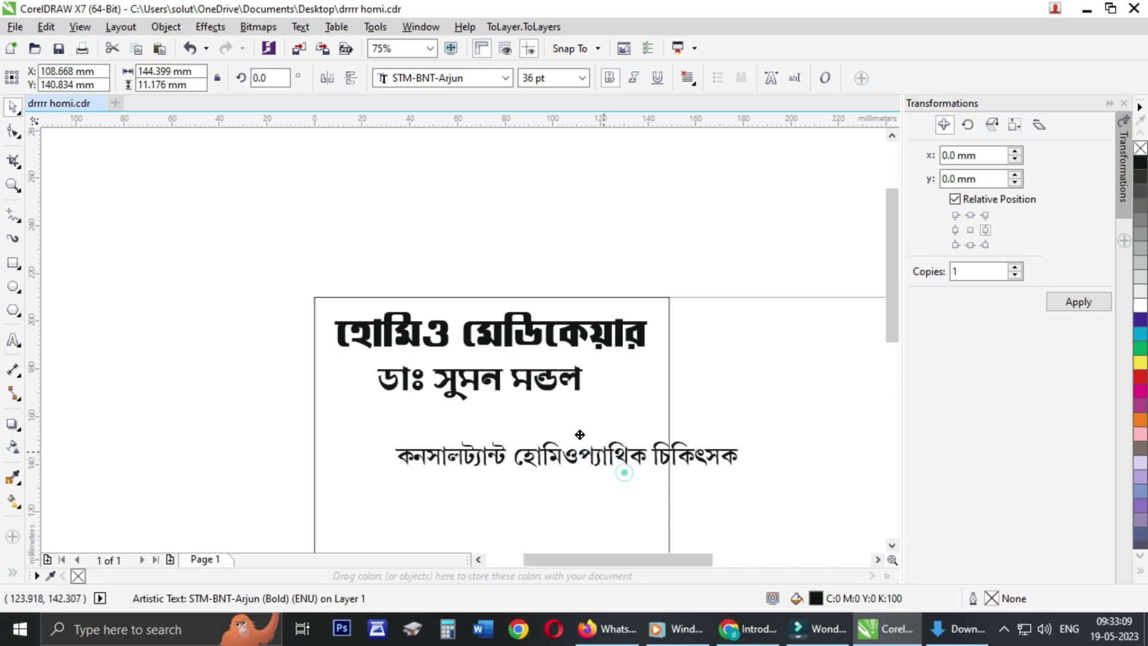
drag(624, 475, 539, 416)
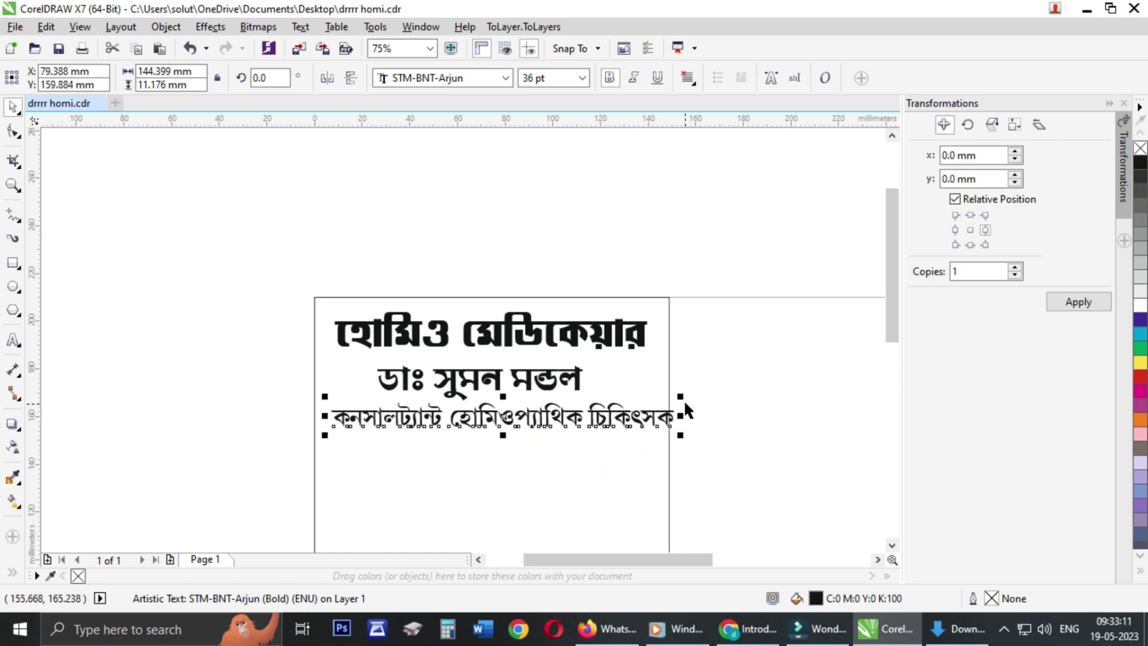
drag(682, 397, 668, 397)
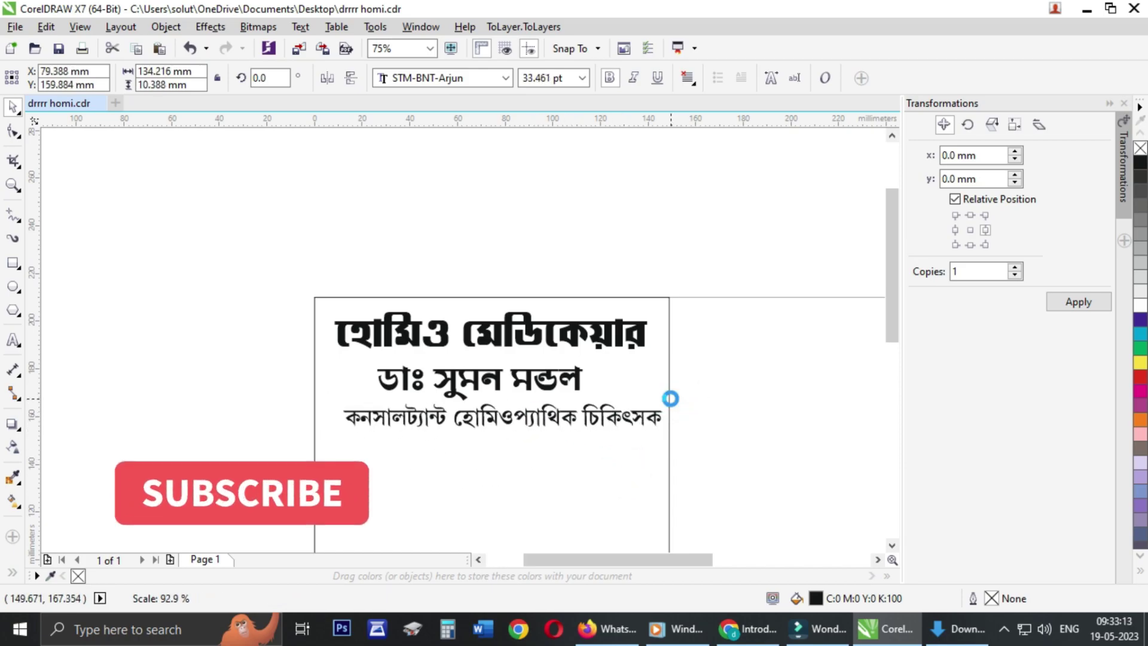
drag(507, 418, 512, 434)
Step: Move the B.H.M.S , W.B.U.H.S text onto the leaflet under the doctor's name
scroll(438, 406, down, 2)
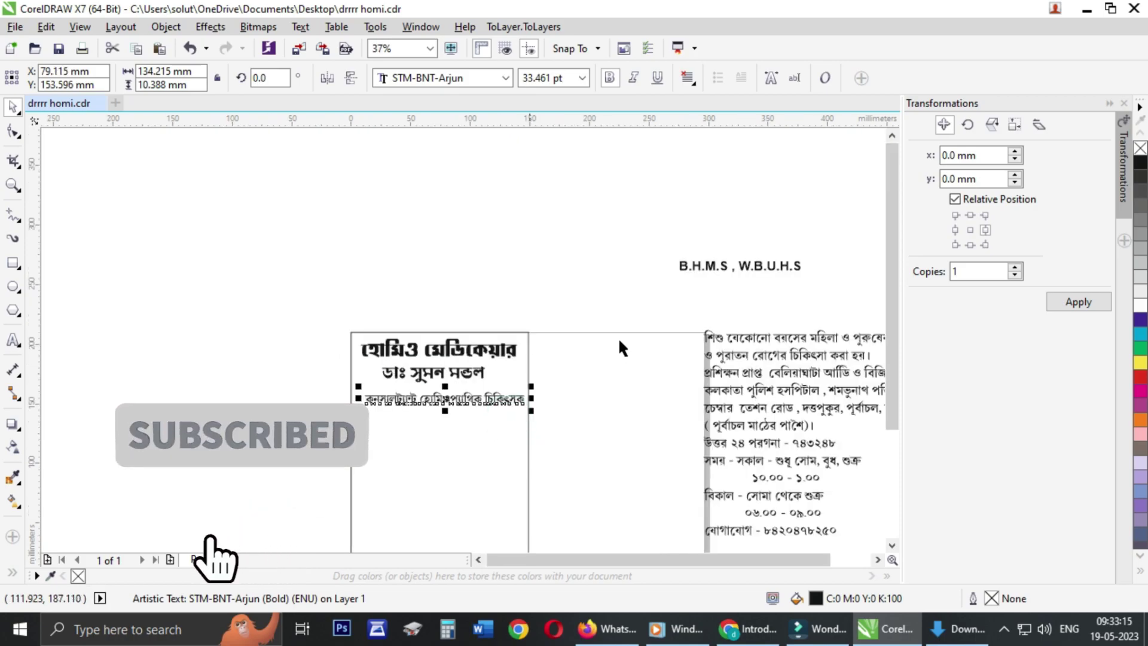
double_click(743, 265)
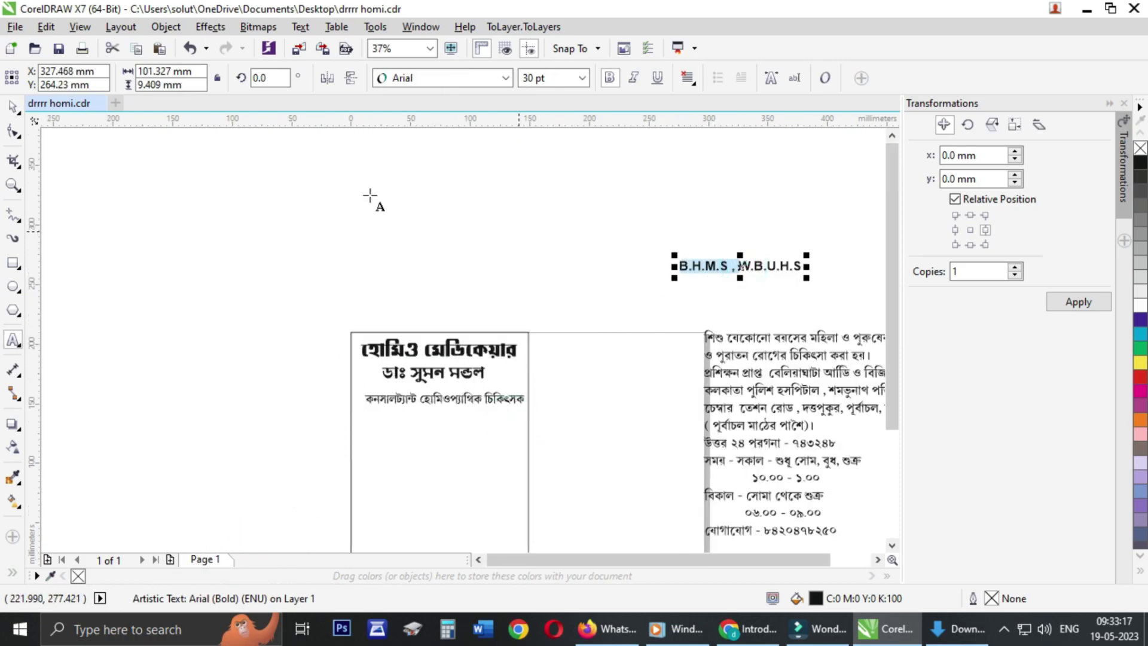
click(12, 107)
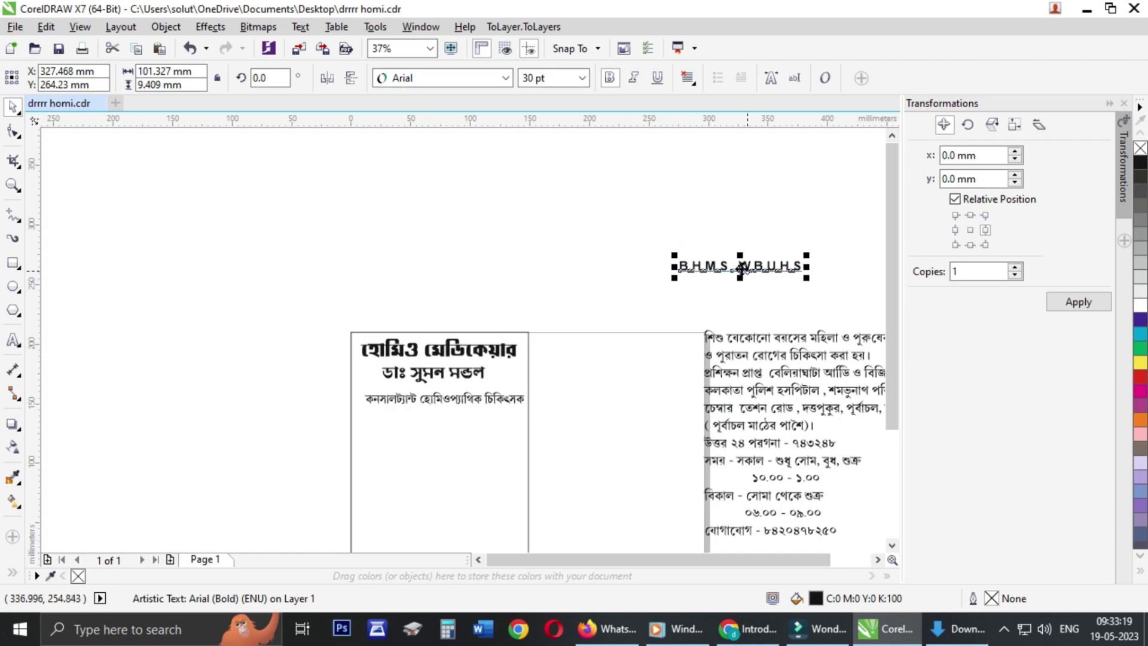
drag(741, 267, 741, 268)
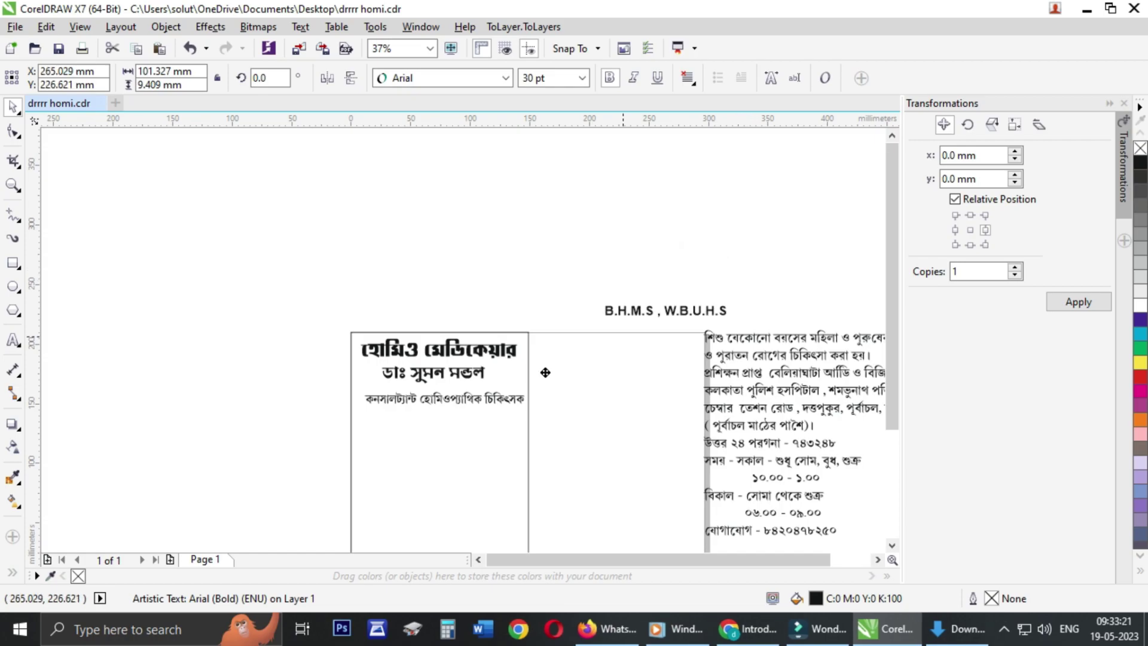
drag(740, 266, 489, 388)
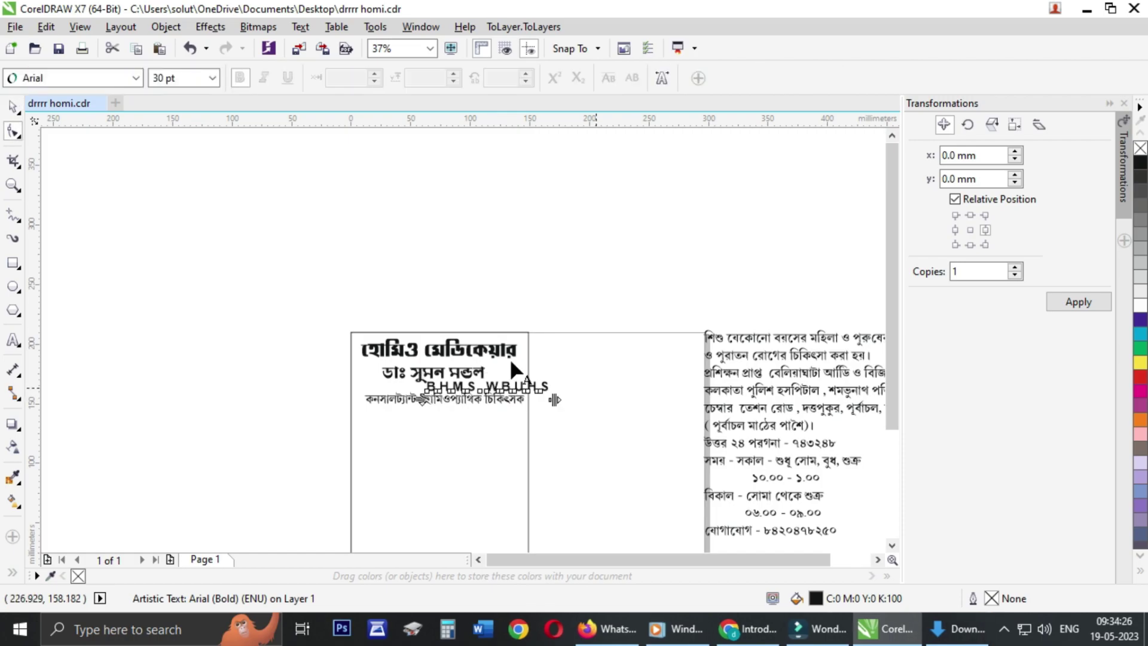
scroll(450, 381, up, 2)
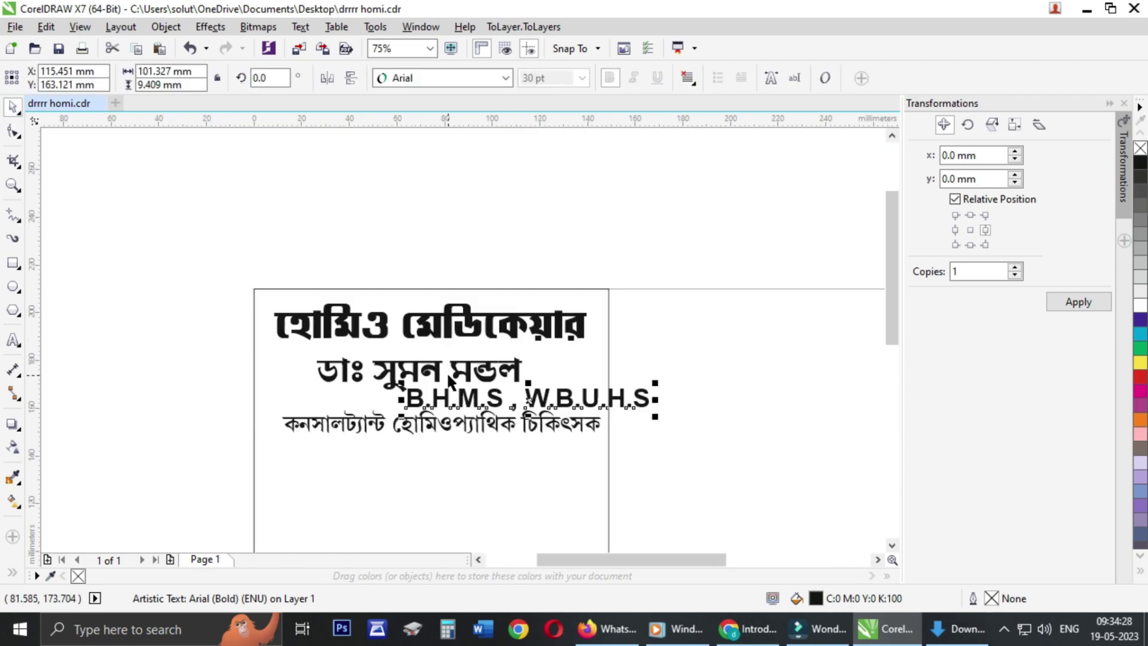
scroll(449, 377, up, 2)
scroll(446, 371, down, 2)
scroll(443, 395, up, 2)
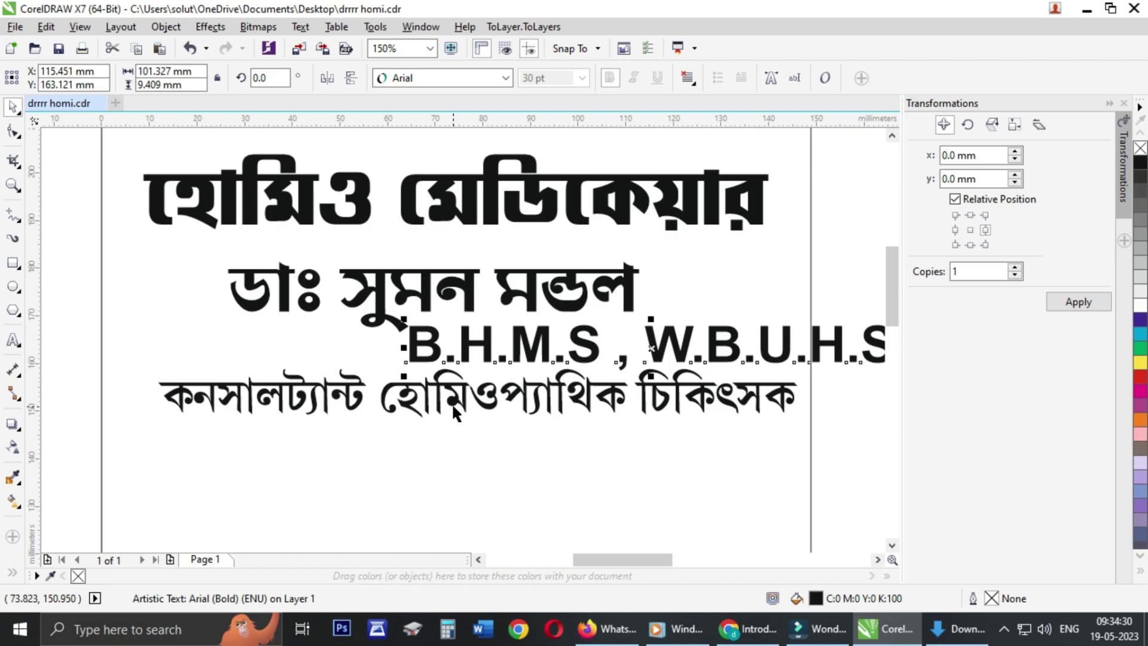
Step: Shrink the qualifications line to 20.664 pt, stack the consultant line beneath, and select all lines
drag(456, 412, 447, 486)
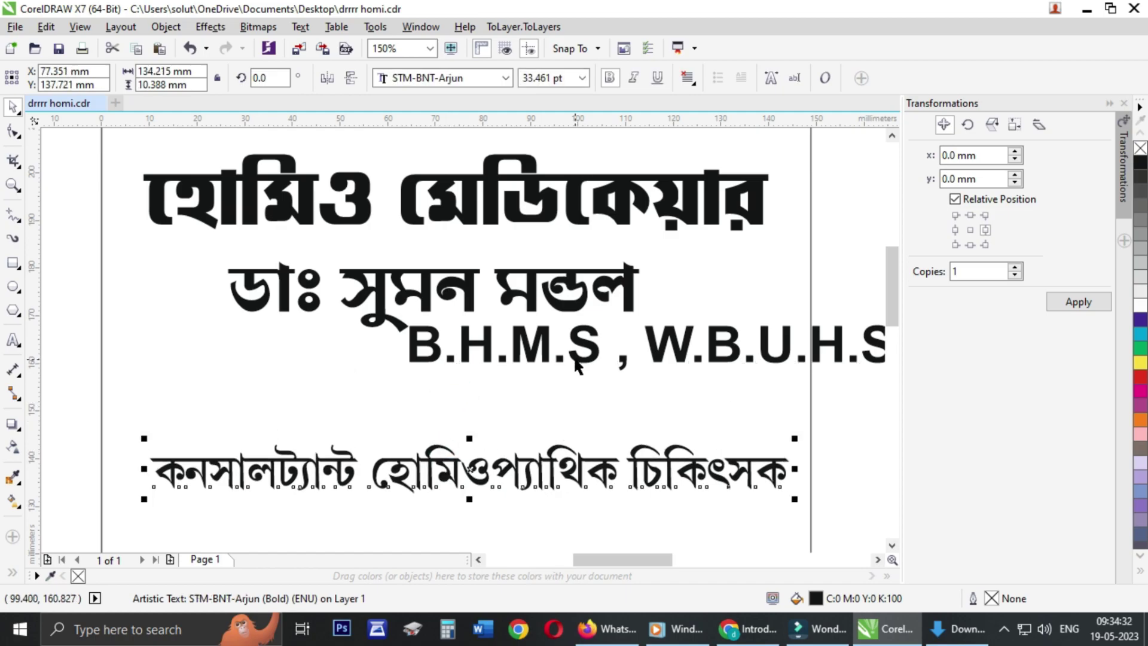
drag(576, 366, 456, 422)
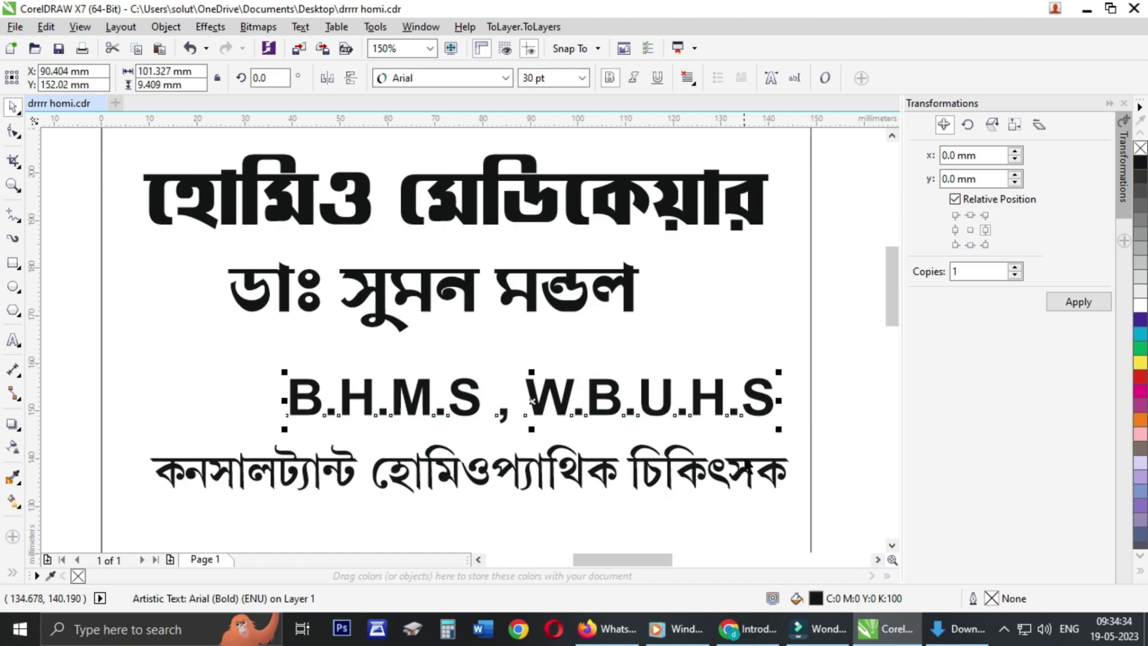
drag(779, 432, 740, 419)
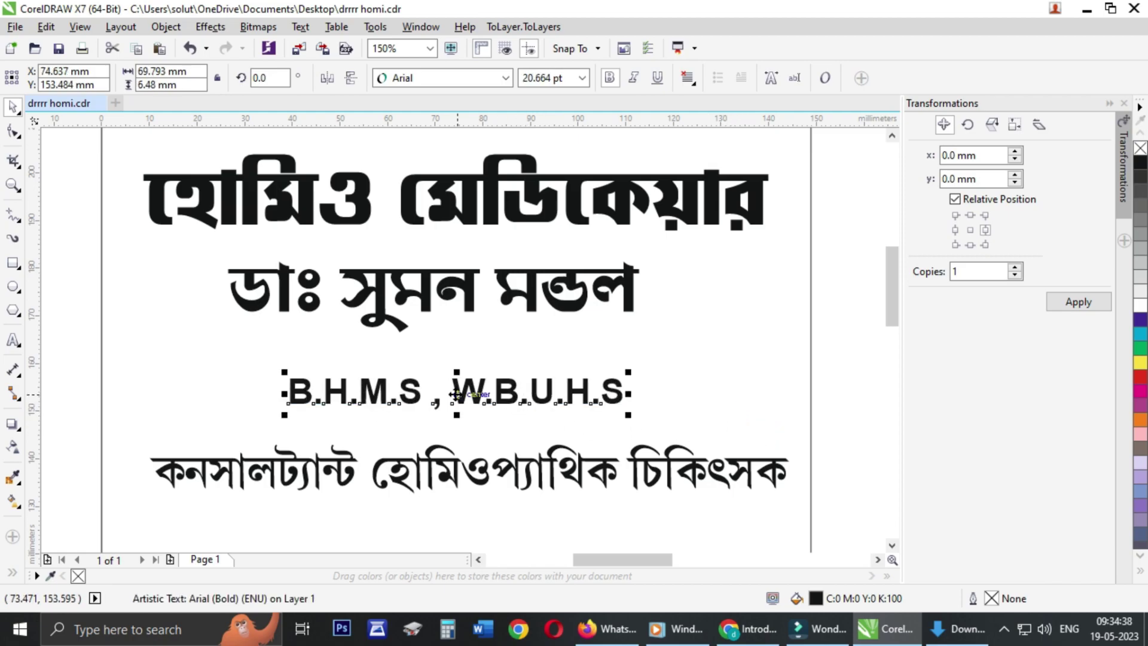
drag(456, 394, 436, 359)
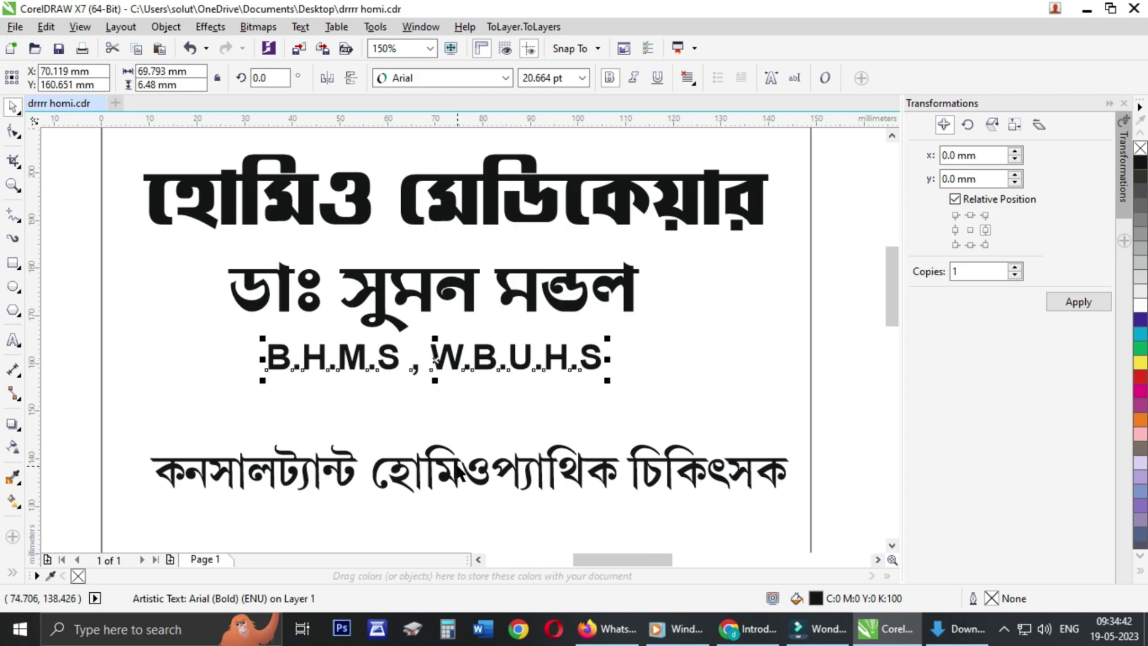
drag(457, 466, 437, 414)
key(F3)
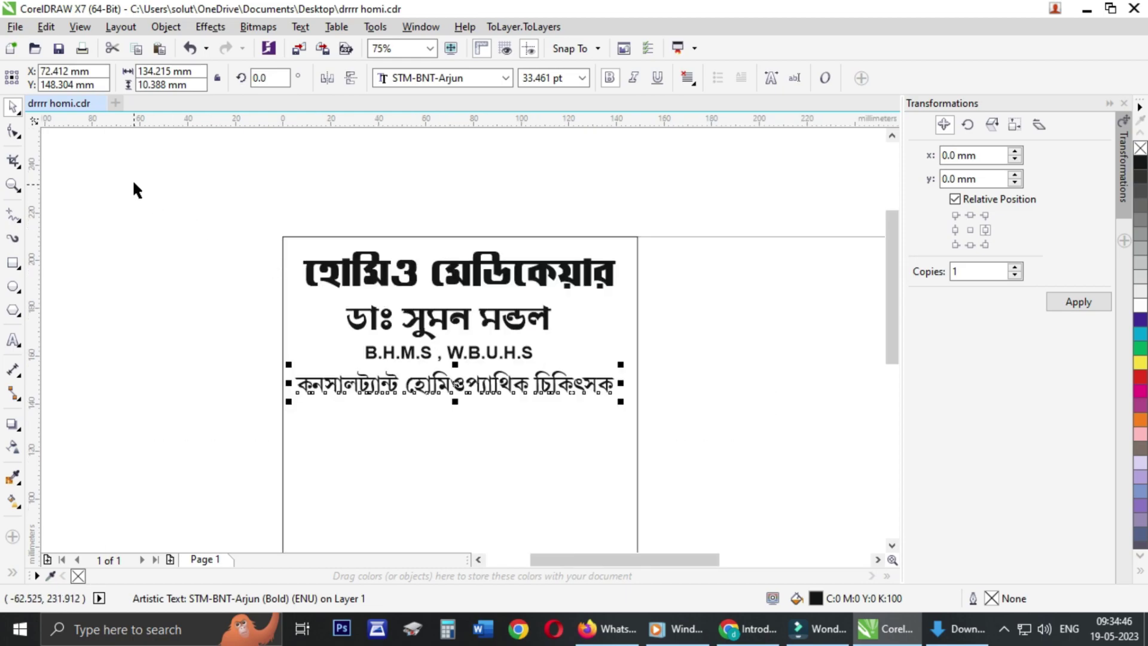
drag(154, 184, 723, 449)
Step: Centre all the heading and doctor lines horizontally on each other
key(c)
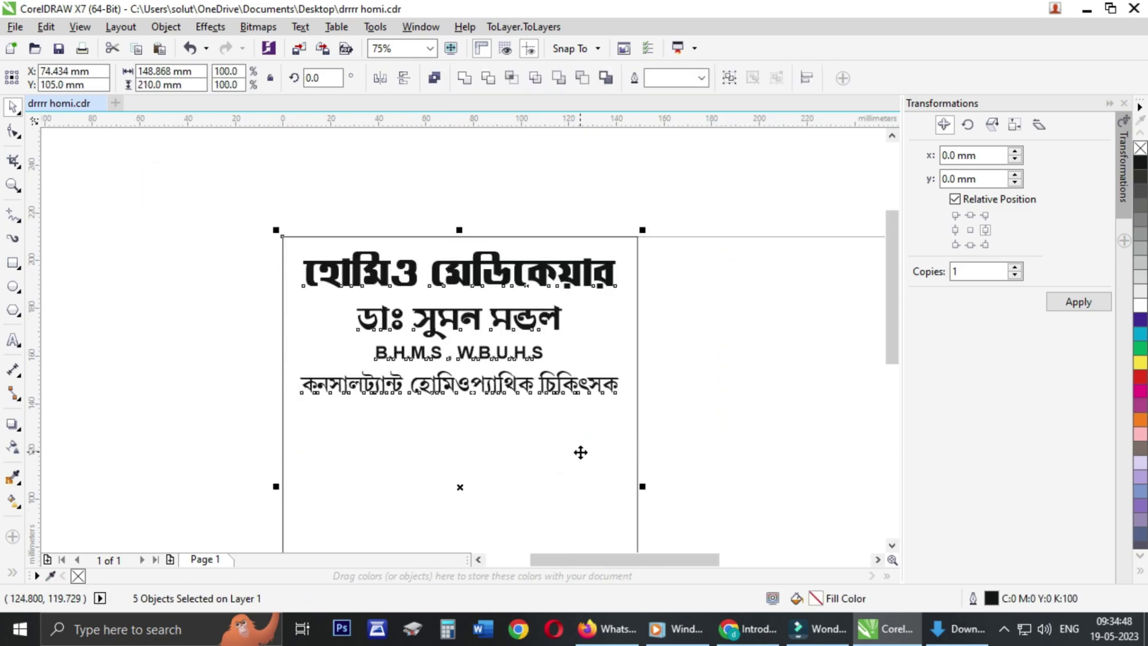
click(177, 335)
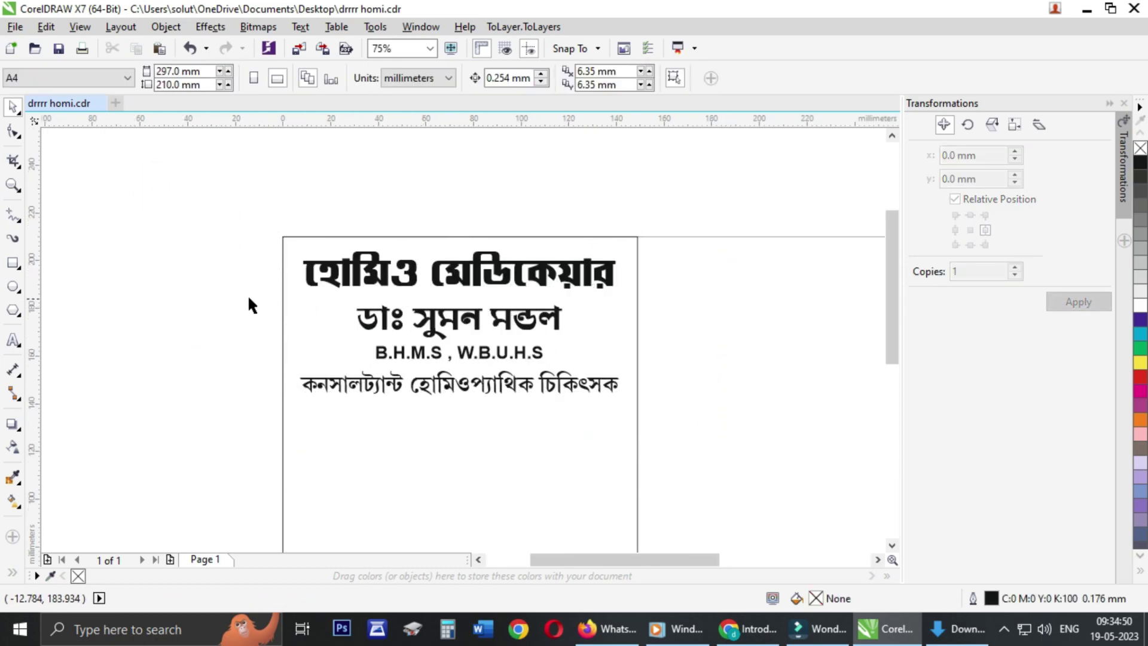
drag(242, 298, 656, 412)
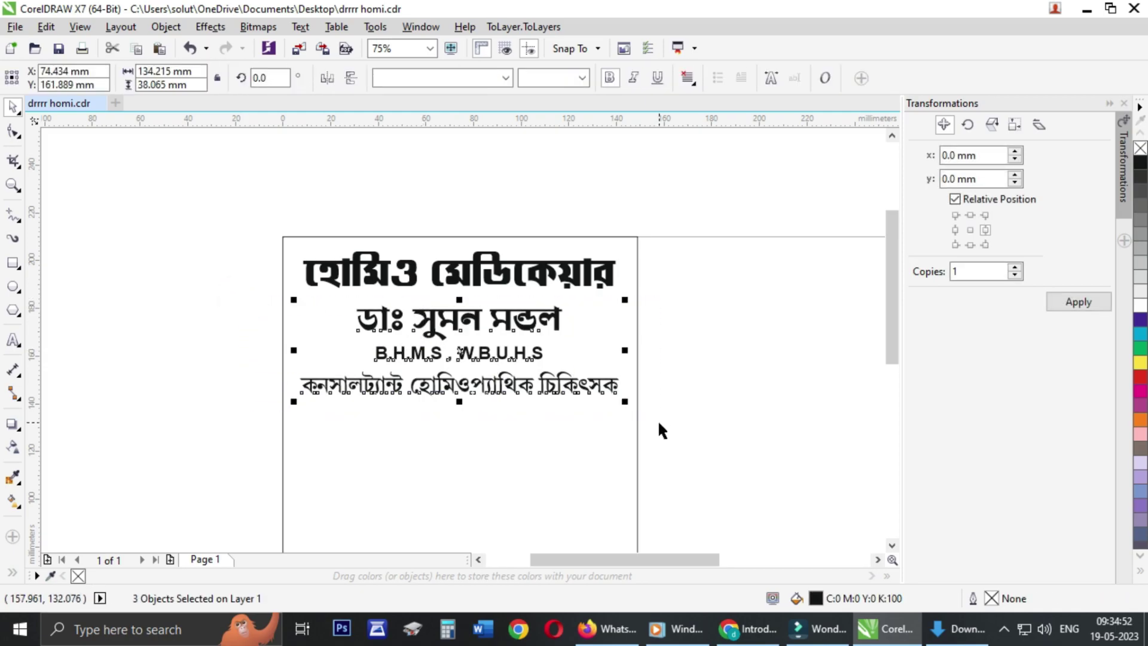
click(177, 344)
Step: Underline the হোমিও মেডিকেয়ার heading
click(383, 284)
click(658, 78)
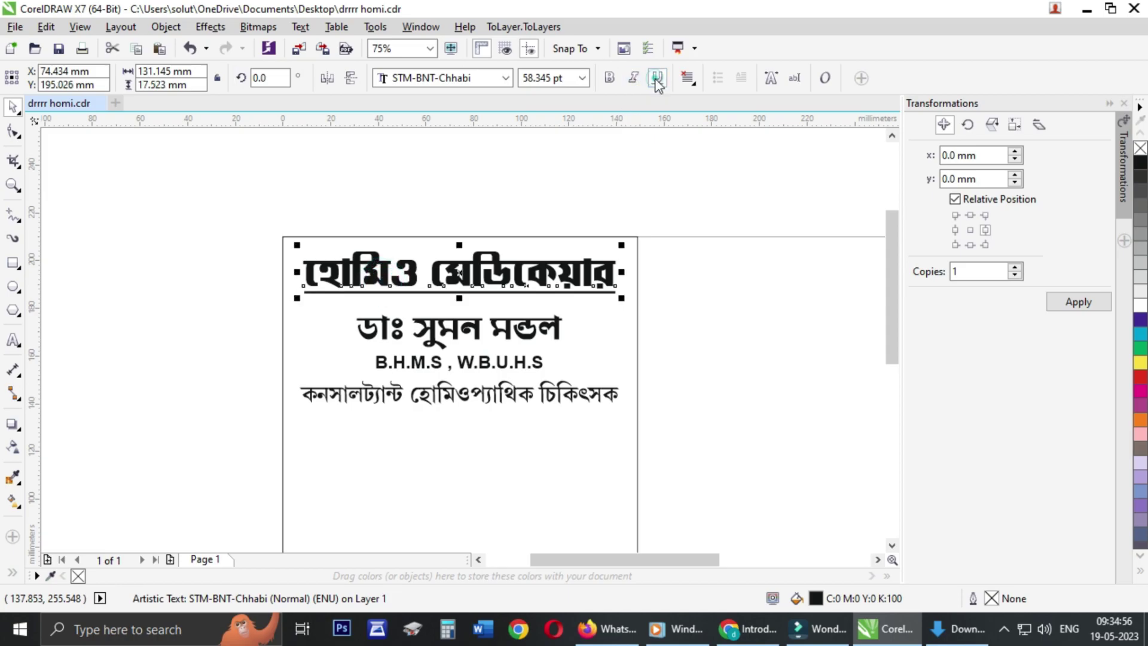
click(657, 149)
drag(202, 307, 734, 419)
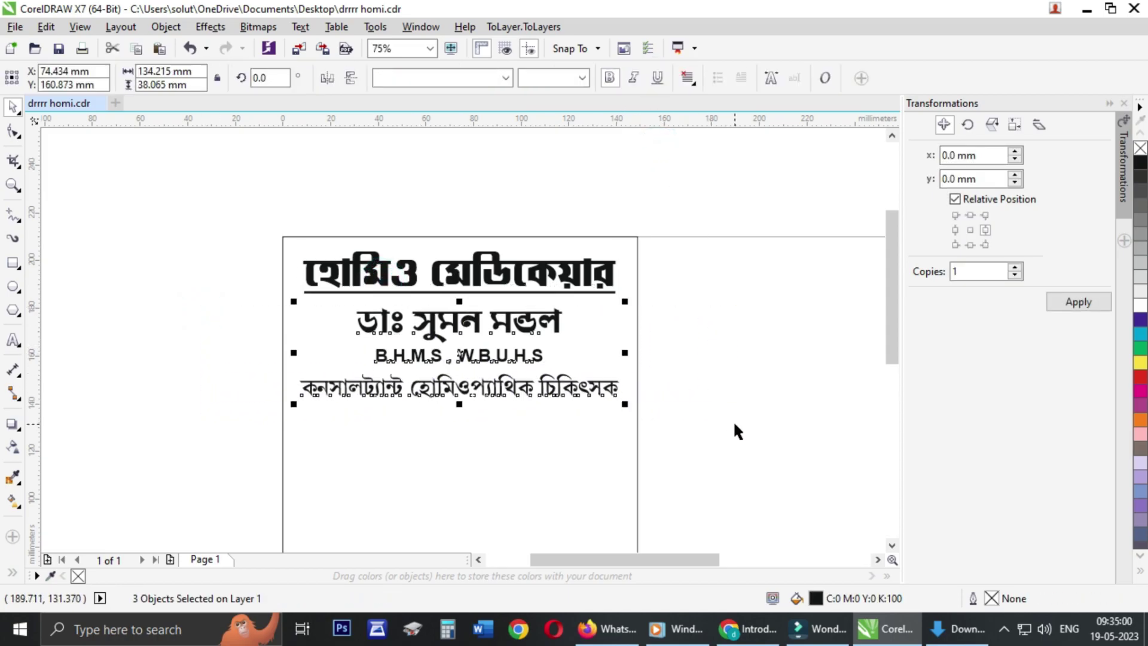
click(163, 365)
Step: Move the Bengali text block from beside the page onto the card
scroll(182, 367, down, 1)
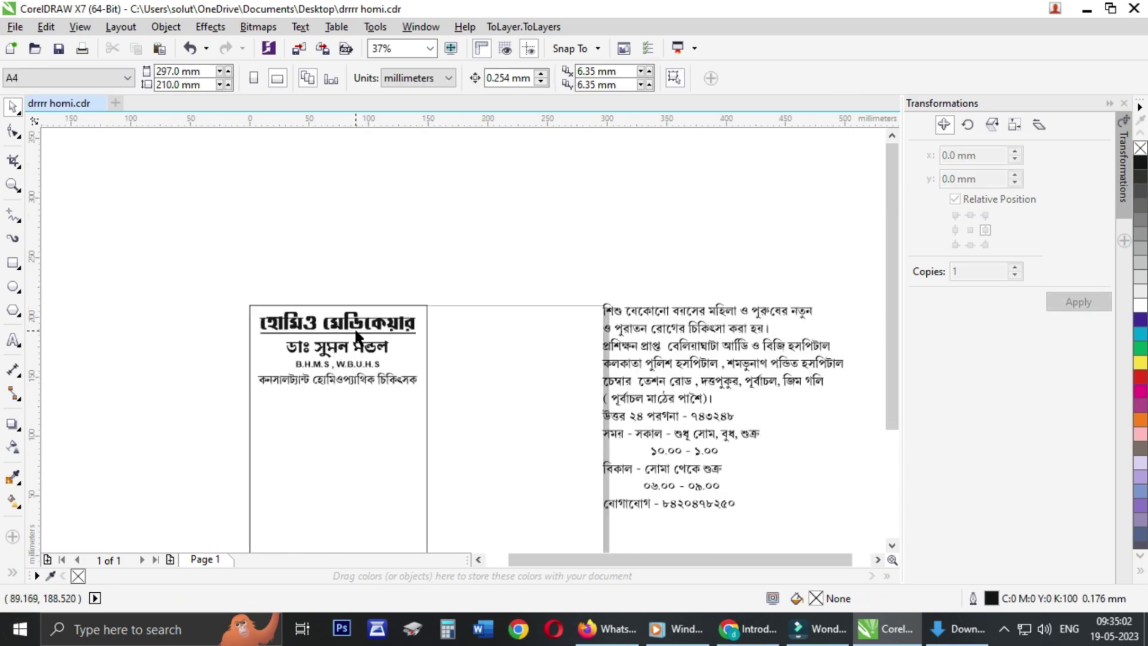
scroll(329, 410, down, 1)
scroll(329, 410, up, 1)
scroll(626, 249, up, 1)
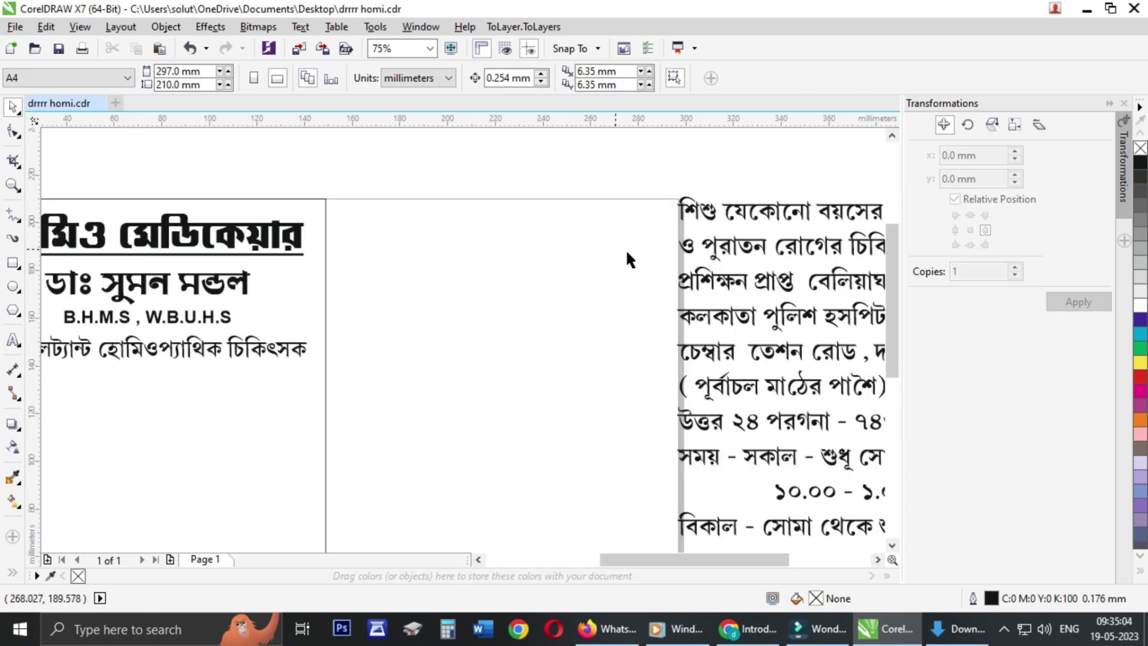
scroll(601, 311, down, 1)
scroll(302, 262, up, 1)
scroll(356, 269, down, 1)
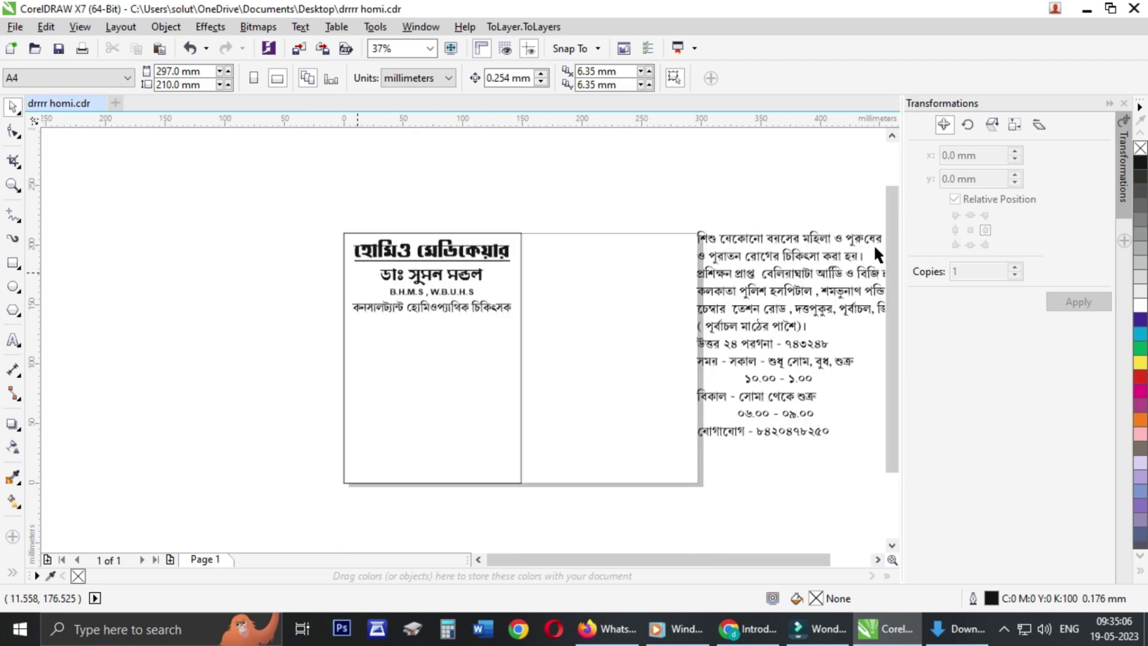
click(811, 241)
drag(811, 241, 664, 299)
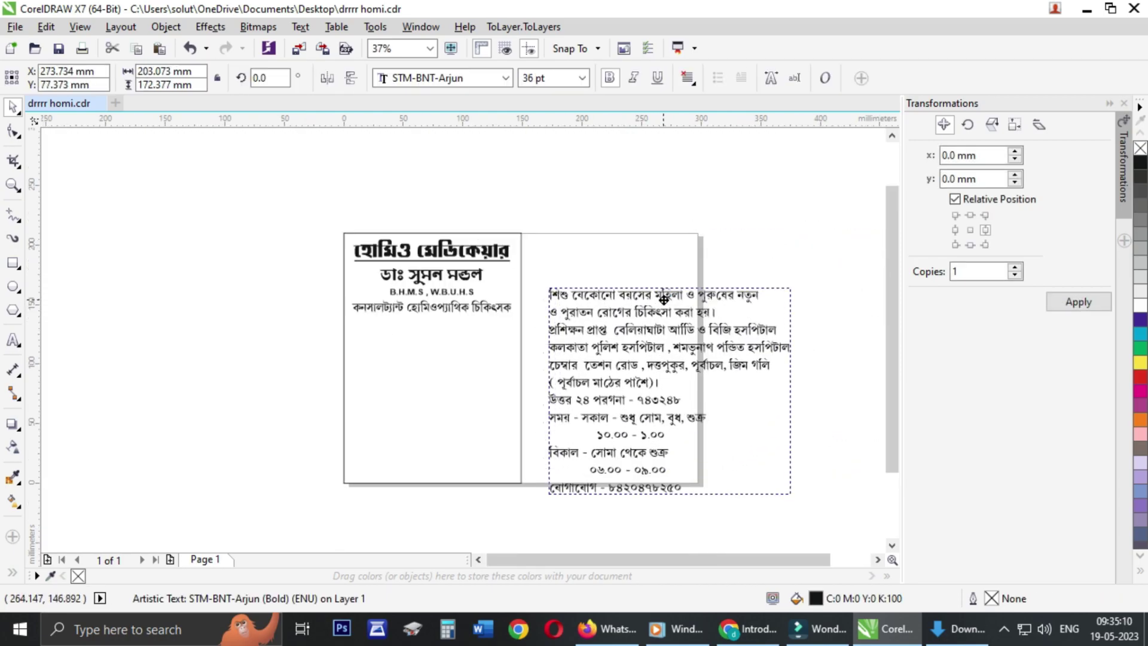
click(759, 214)
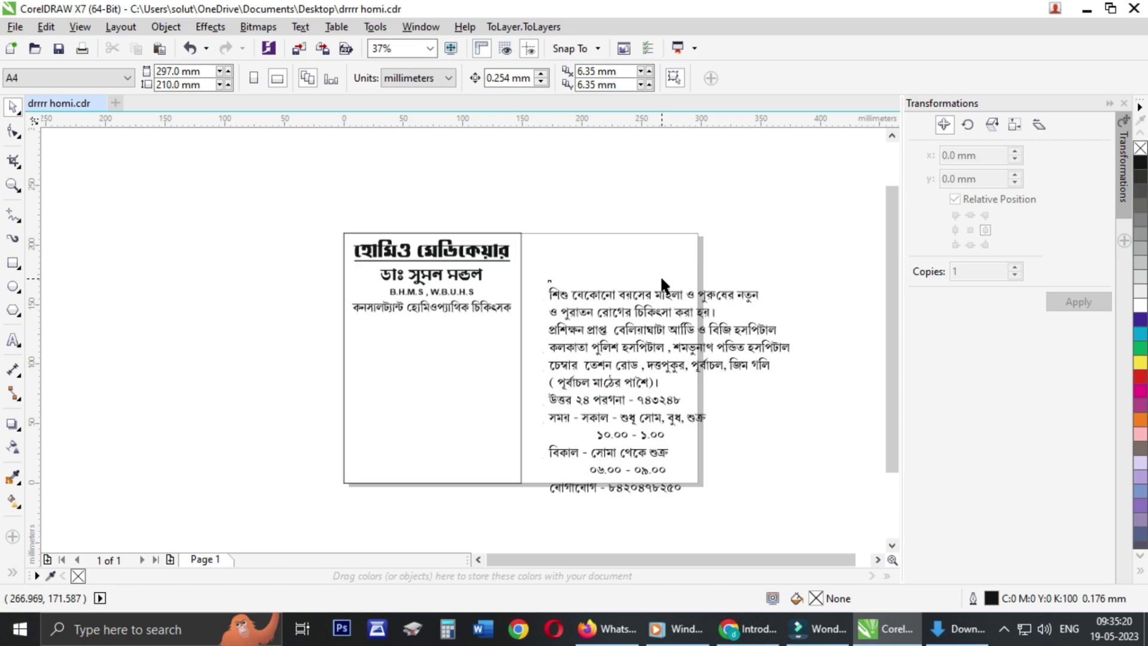
Step: Place the first four service and hospital lines on the left panel at about 23 pt
key(ctrl+z)
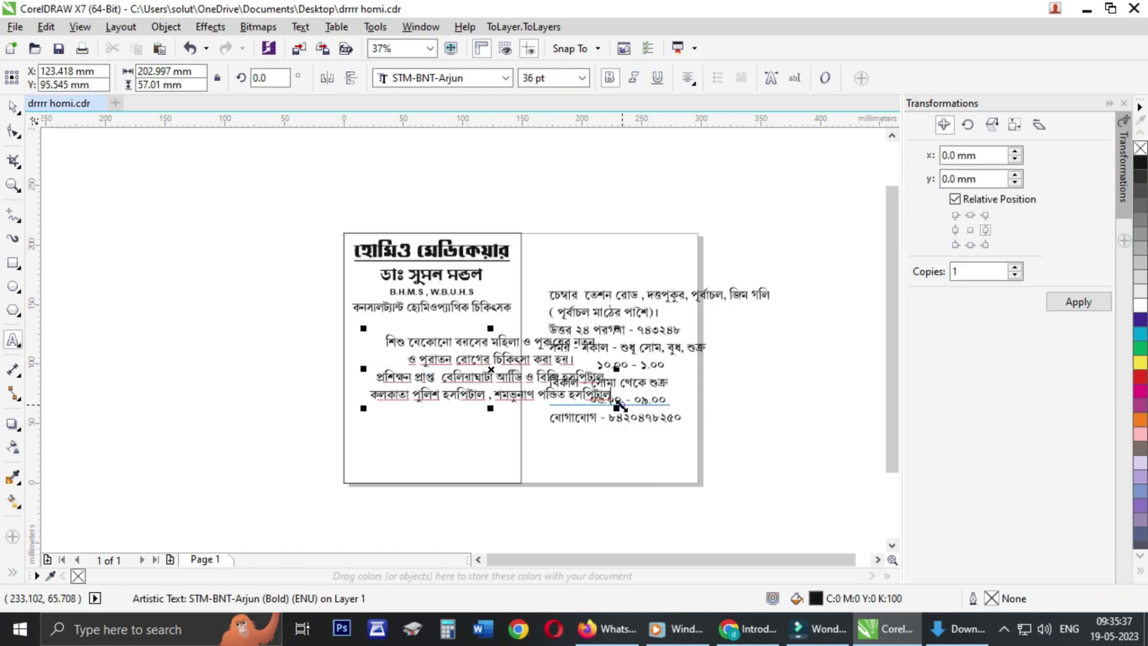
drag(616, 408, 532, 384)
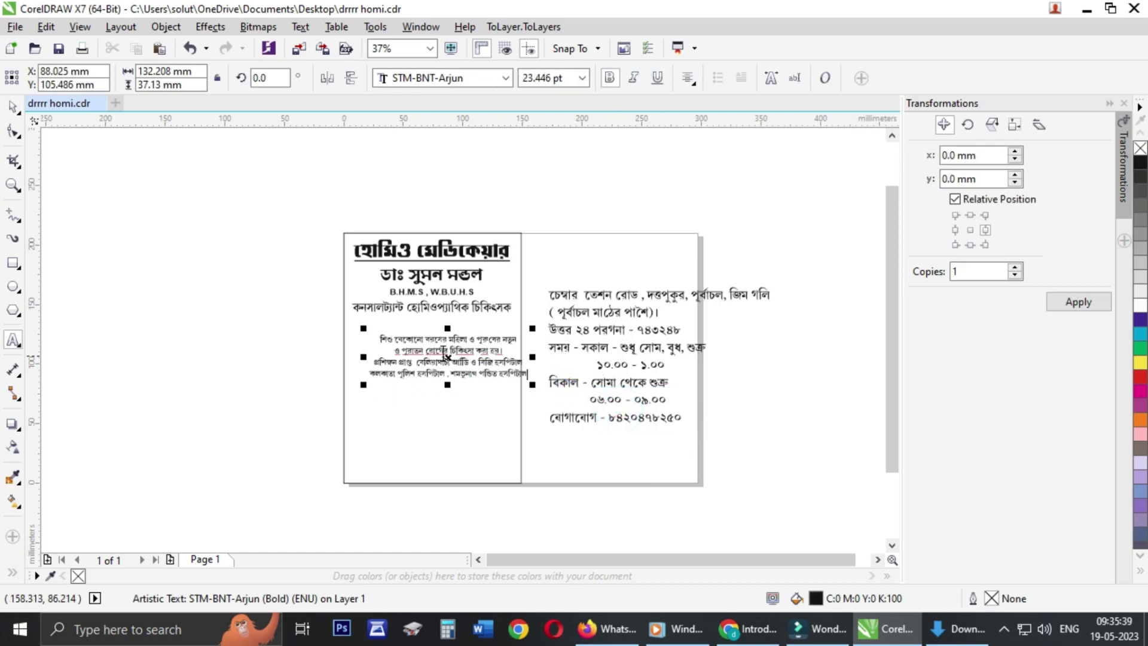
scroll(447, 358, up, 2)
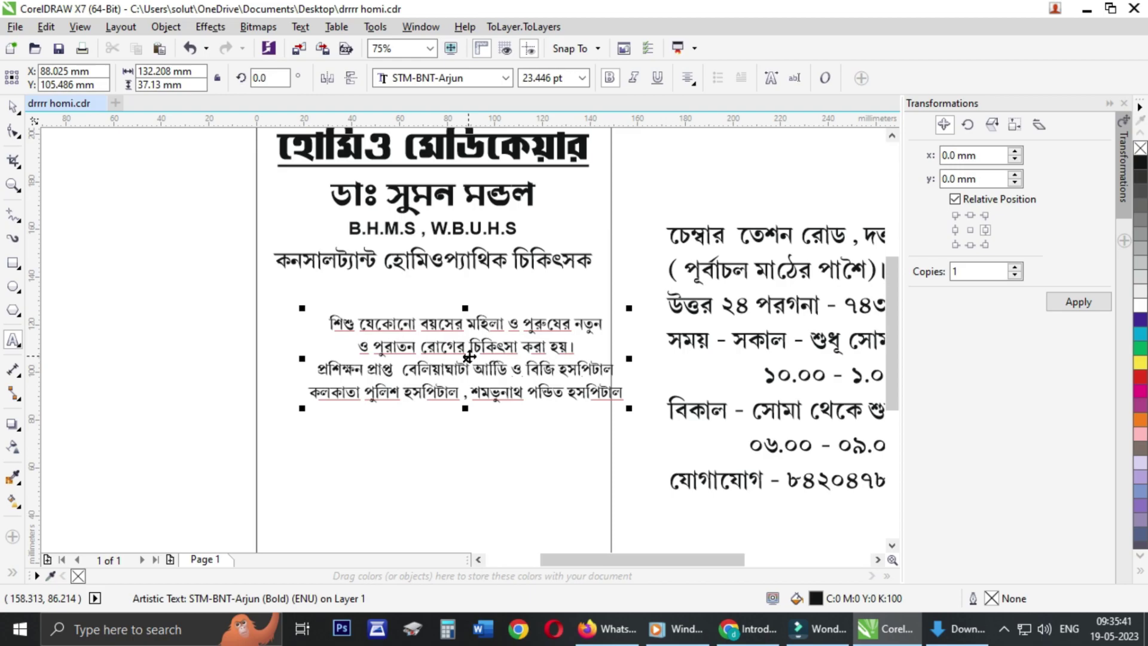
double_click(469, 357)
scroll(324, 348, up, 2)
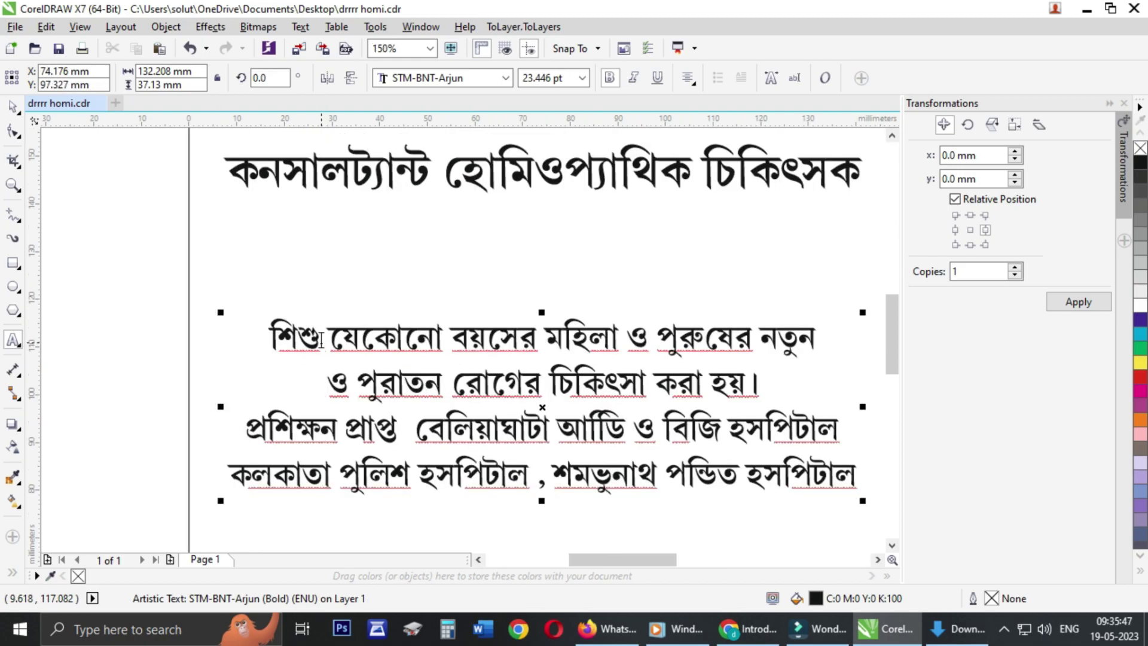
click(321, 341)
Step: Break apart the text, raise the two treatment lines, and set them in STM-BNT-Chandrani
key(ctrl+k)
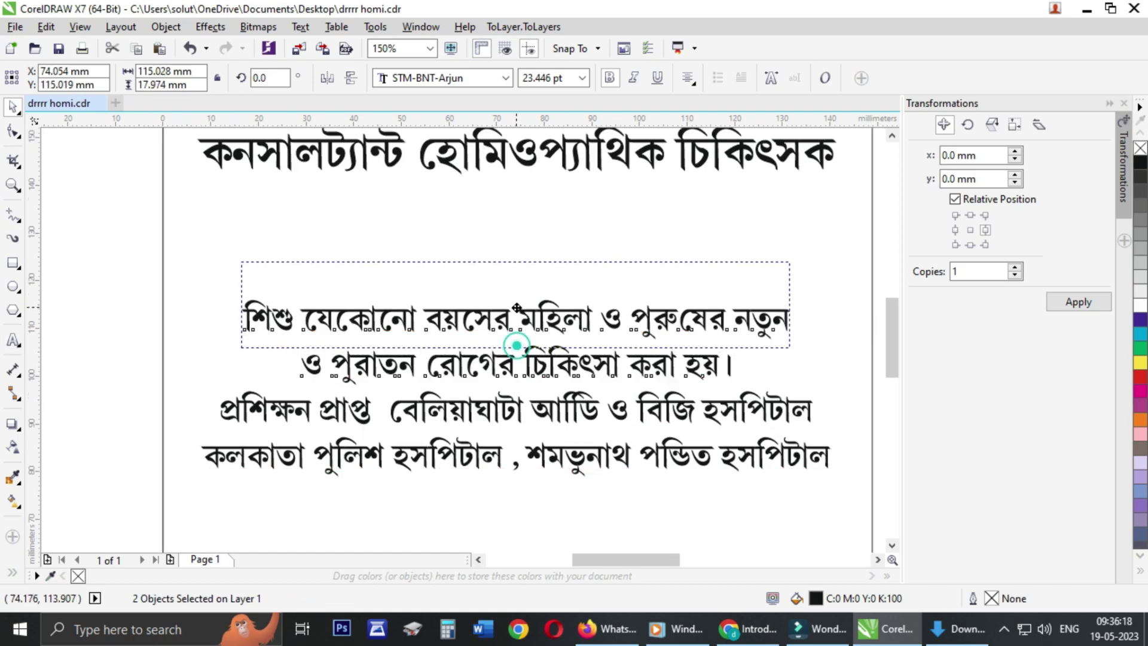
drag(512, 336, 513, 293)
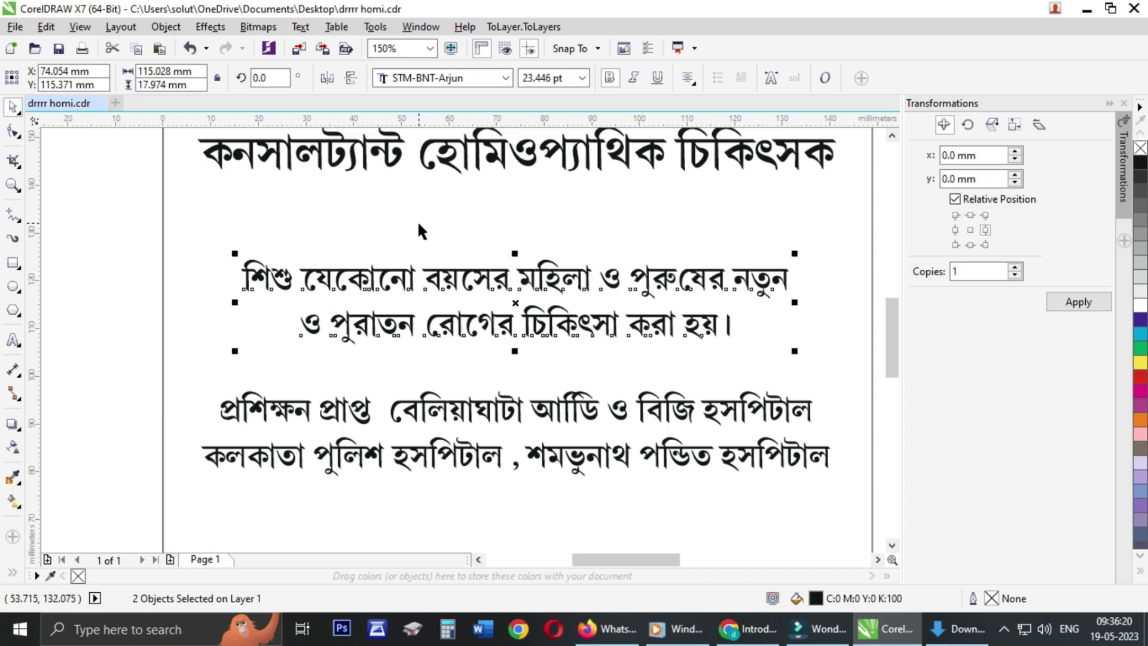
scroll(415, 224, down, 1)
scroll(635, 248, up, 1)
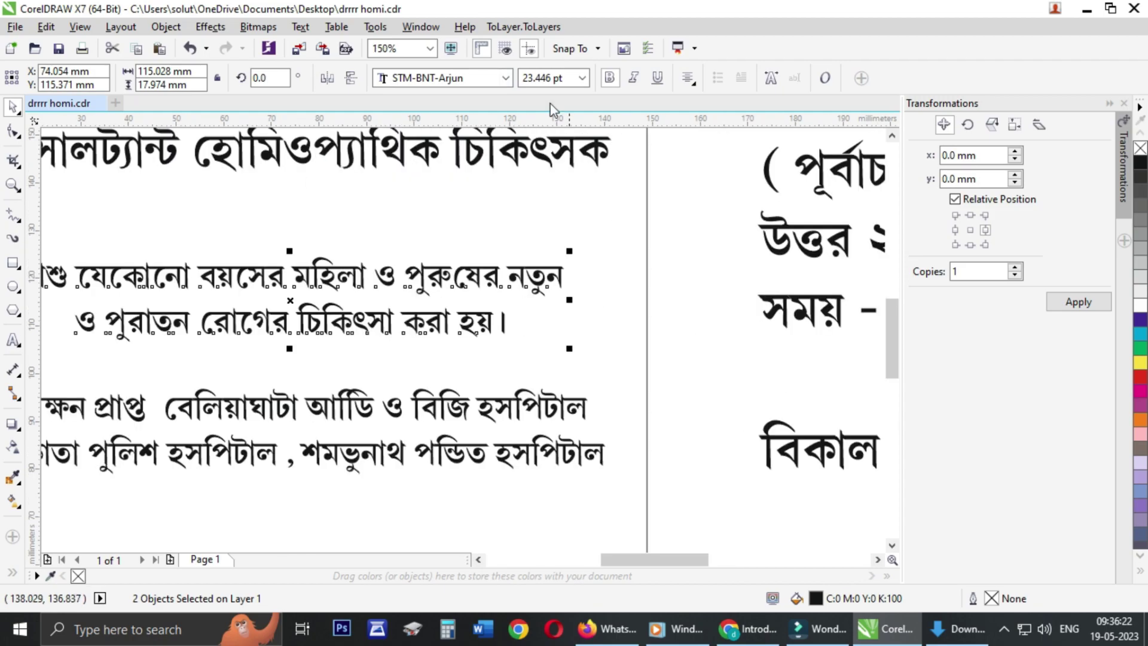
click(506, 78)
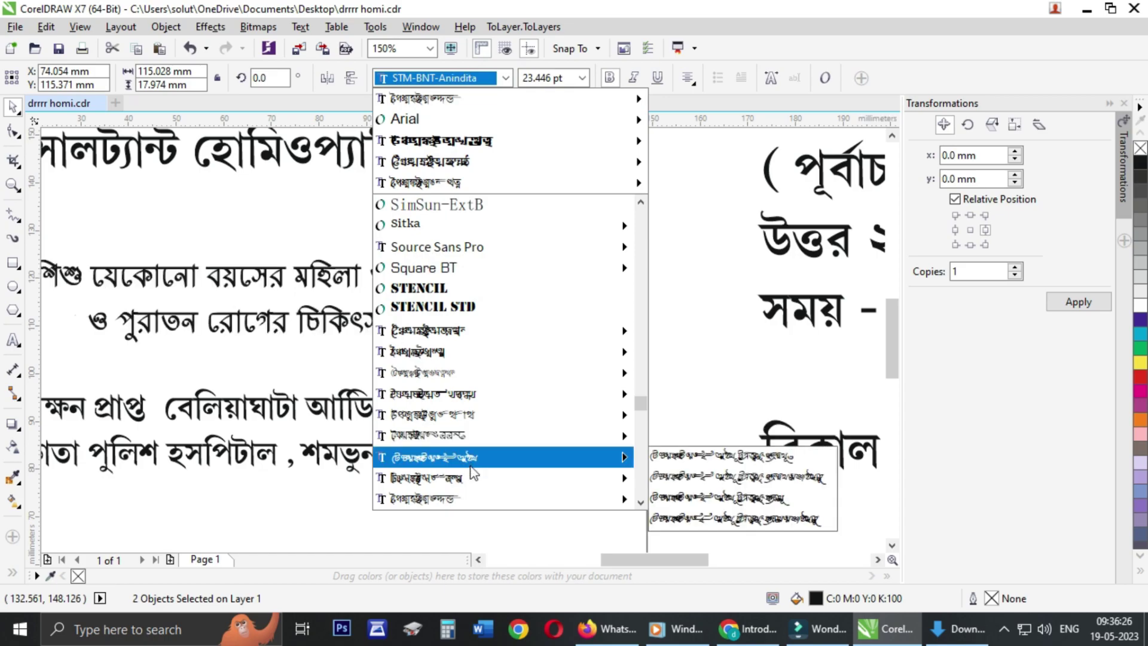
scroll(470, 475, down, 2)
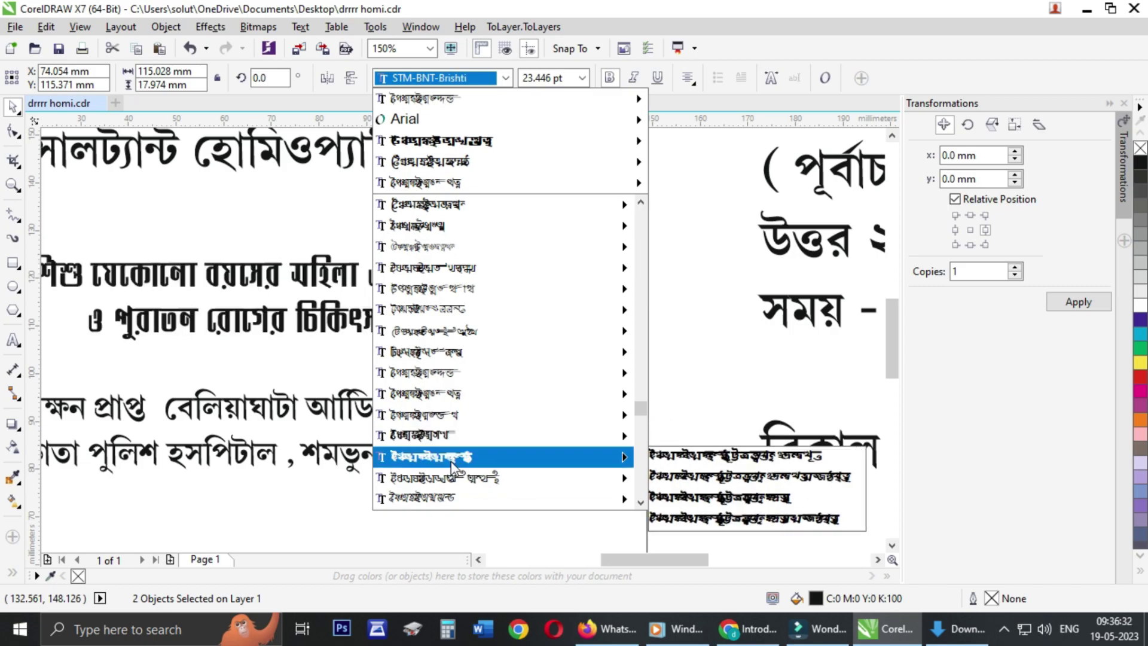
click(444, 478)
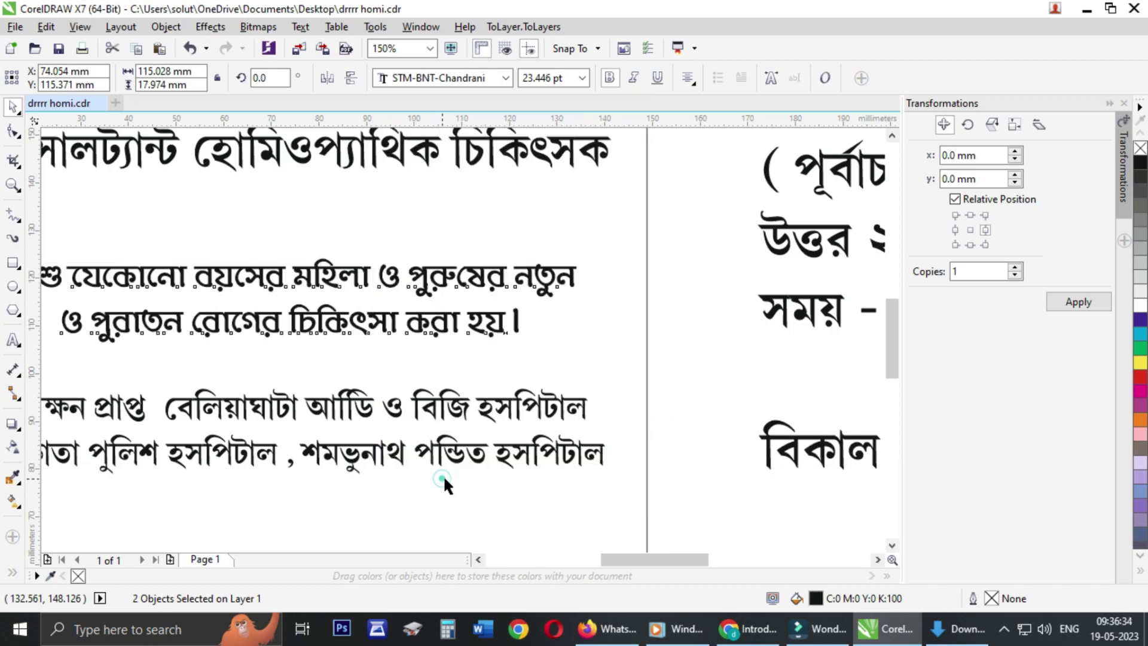
scroll(443, 478, down, 2)
scroll(475, 302, up, 2)
Step: Draw a rectangle with a 1.0 mm outline around the two treatment lines
scroll(475, 302, down, 2)
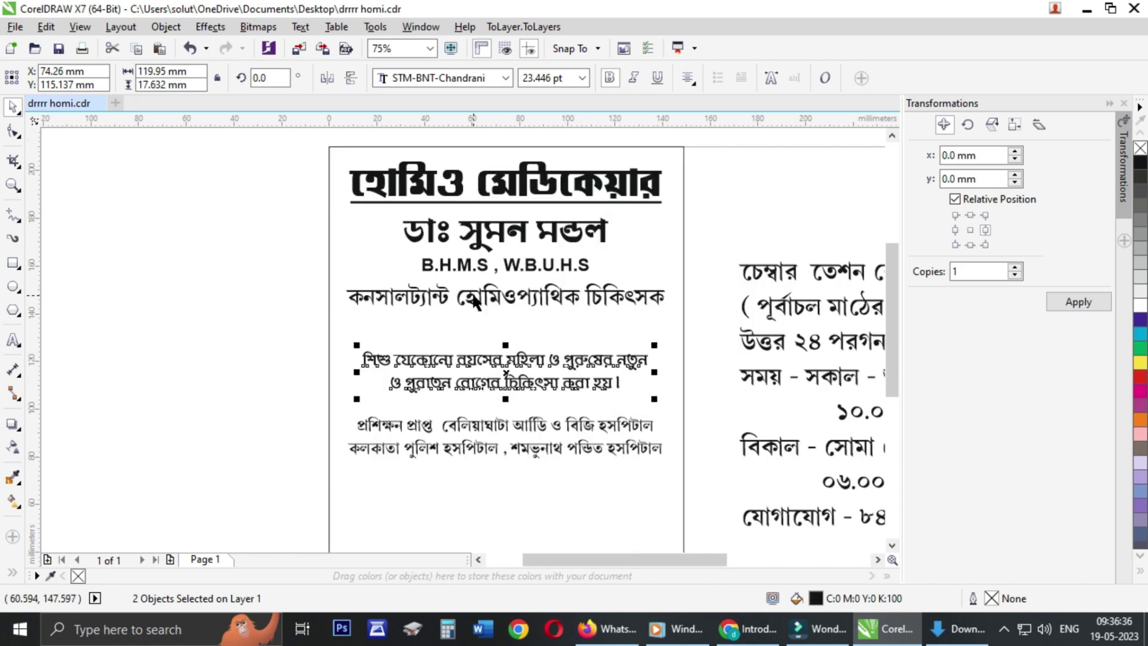
scroll(712, 383, up, 2)
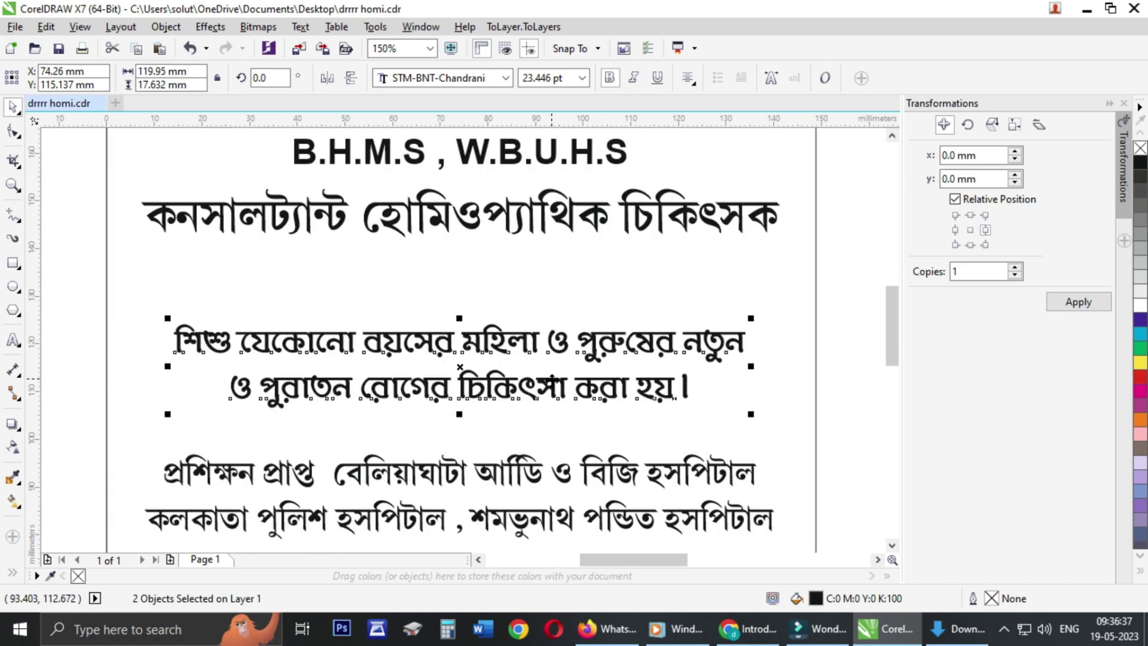
click(11, 266)
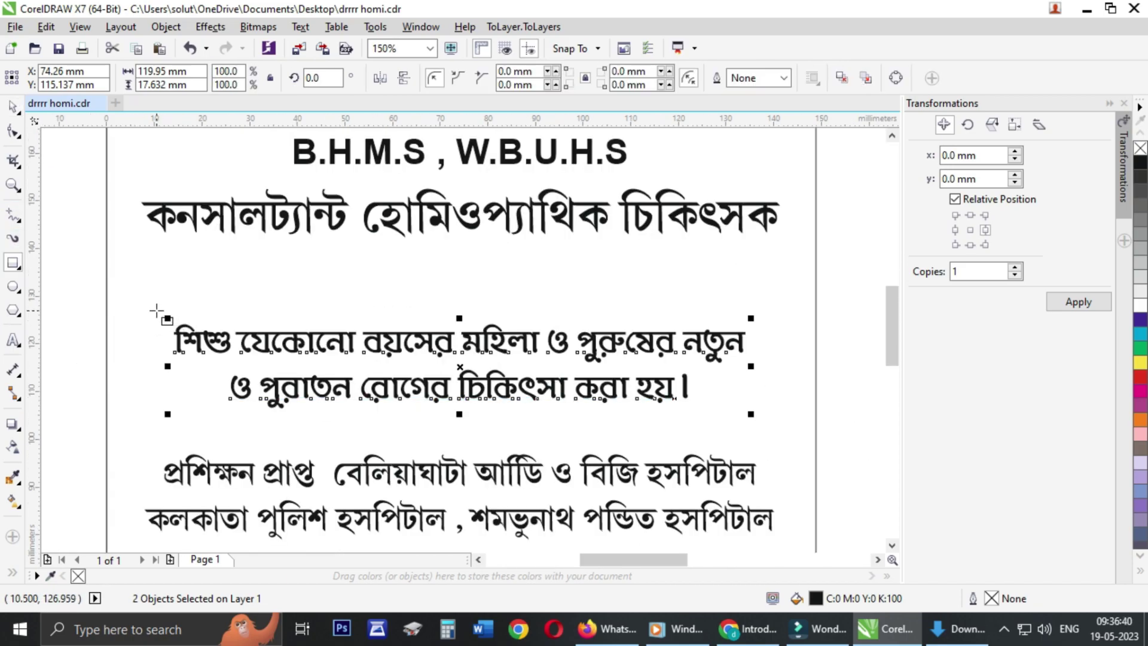
drag(157, 310, 774, 429)
key(space)
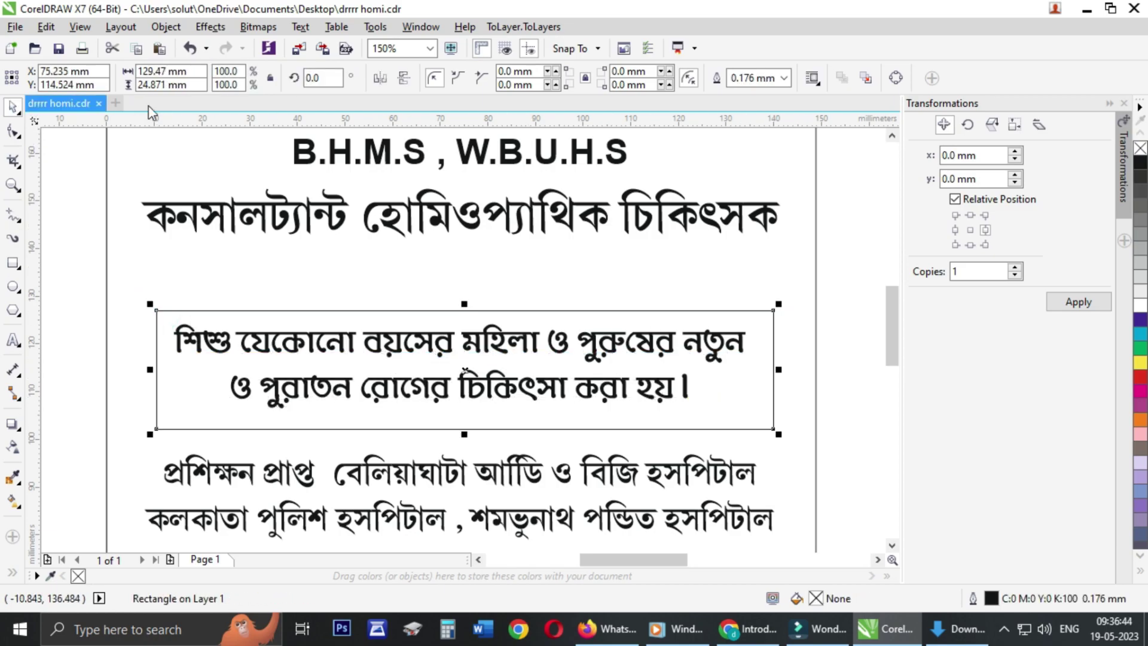
click(784, 77)
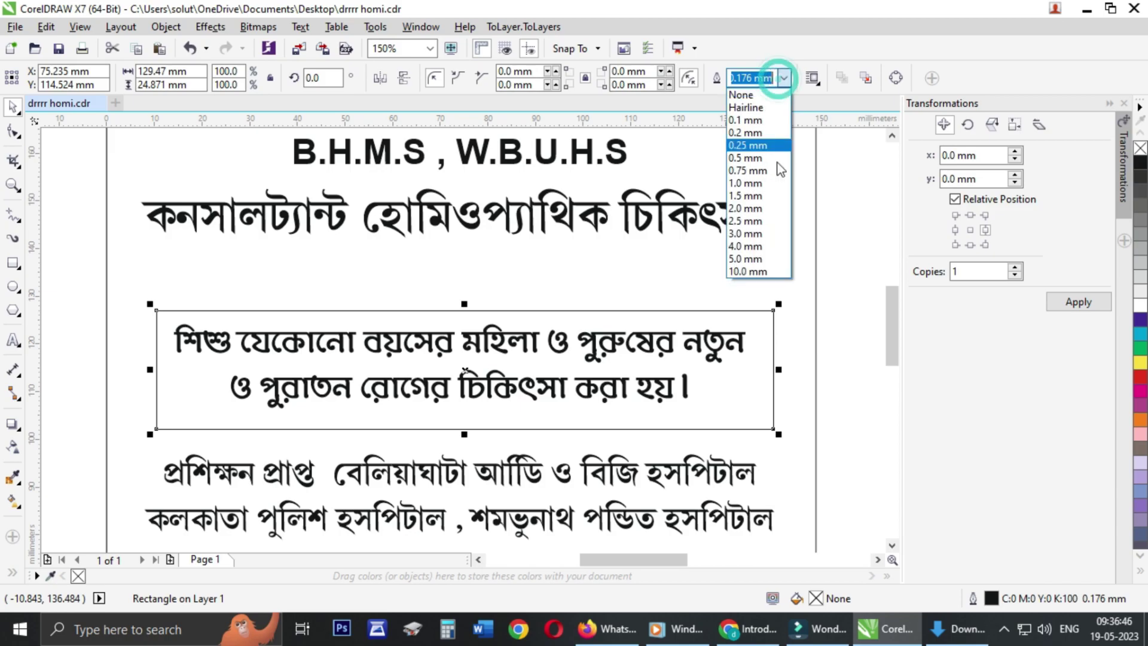
click(747, 233)
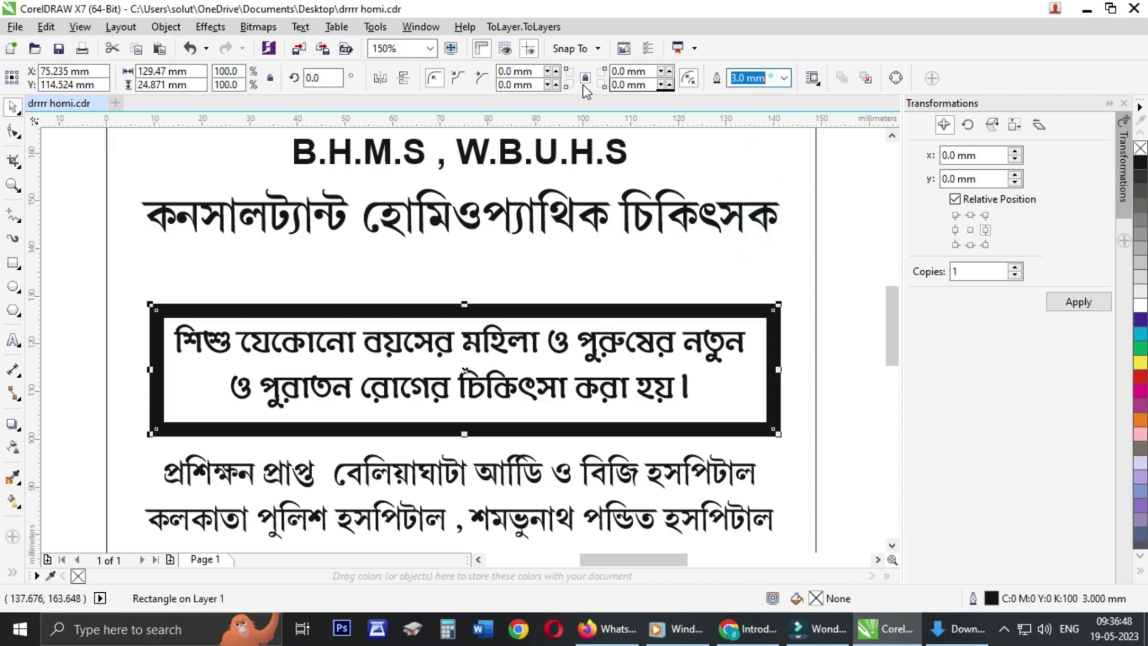
text(1)
key(Return)
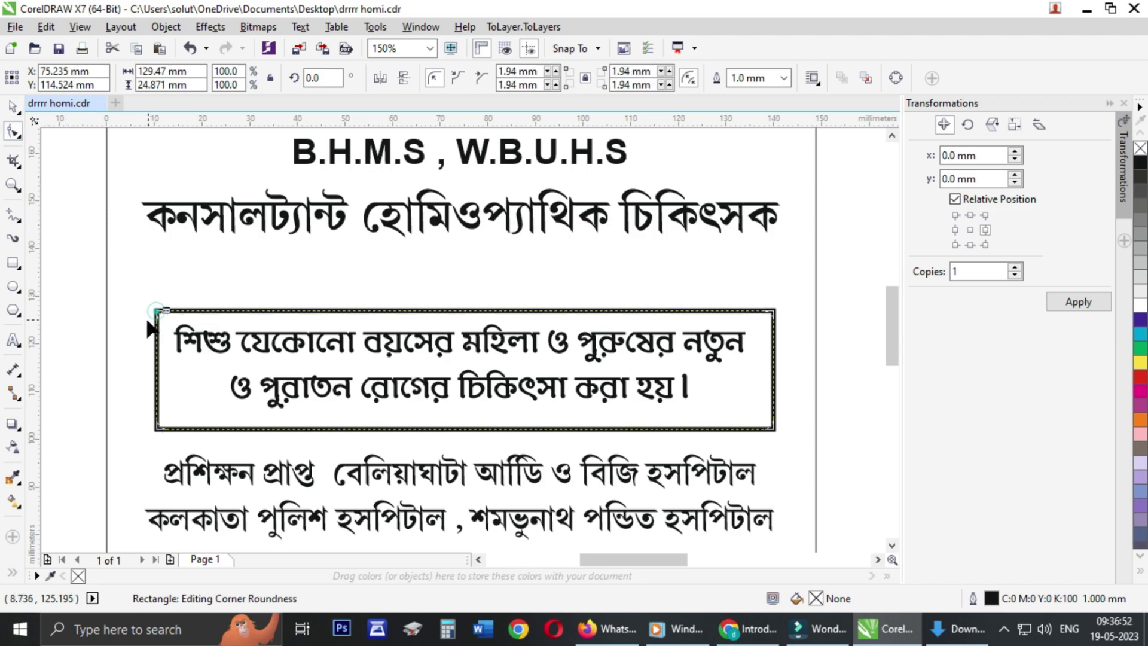
Step: Round the frame's corners, centre the text inside it, and group them
drag(156, 310, 169, 310)
click(13, 106)
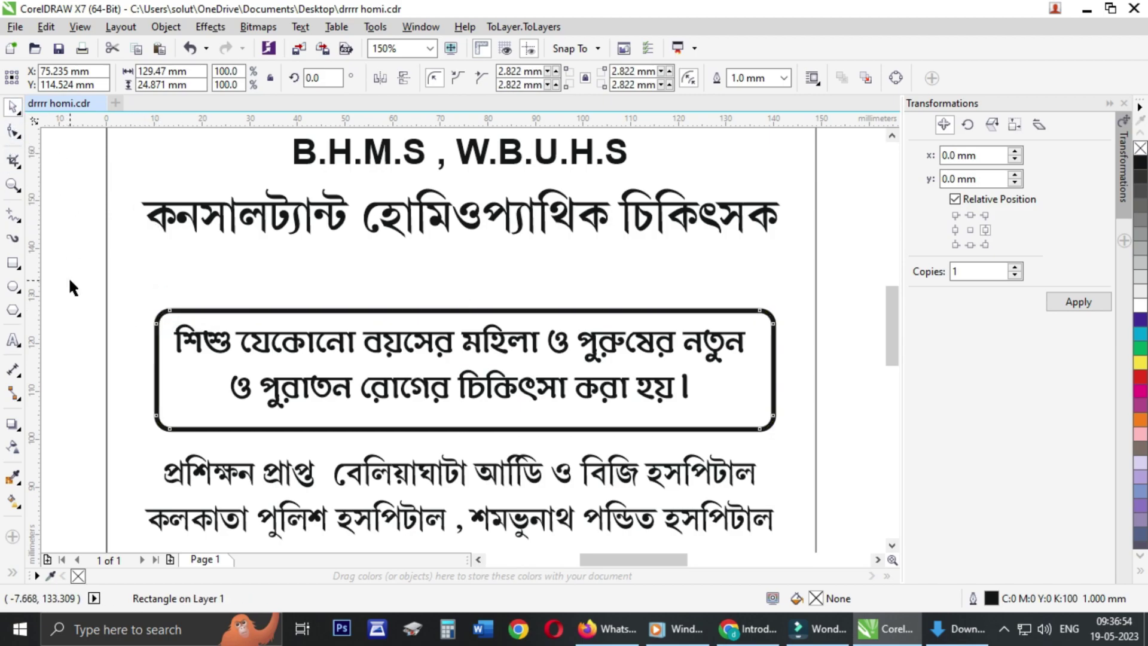
mouse_move(81, 271)
mouse_down()
mouse_move(811, 409)
mouse_move(767, 410)
mouse_up()
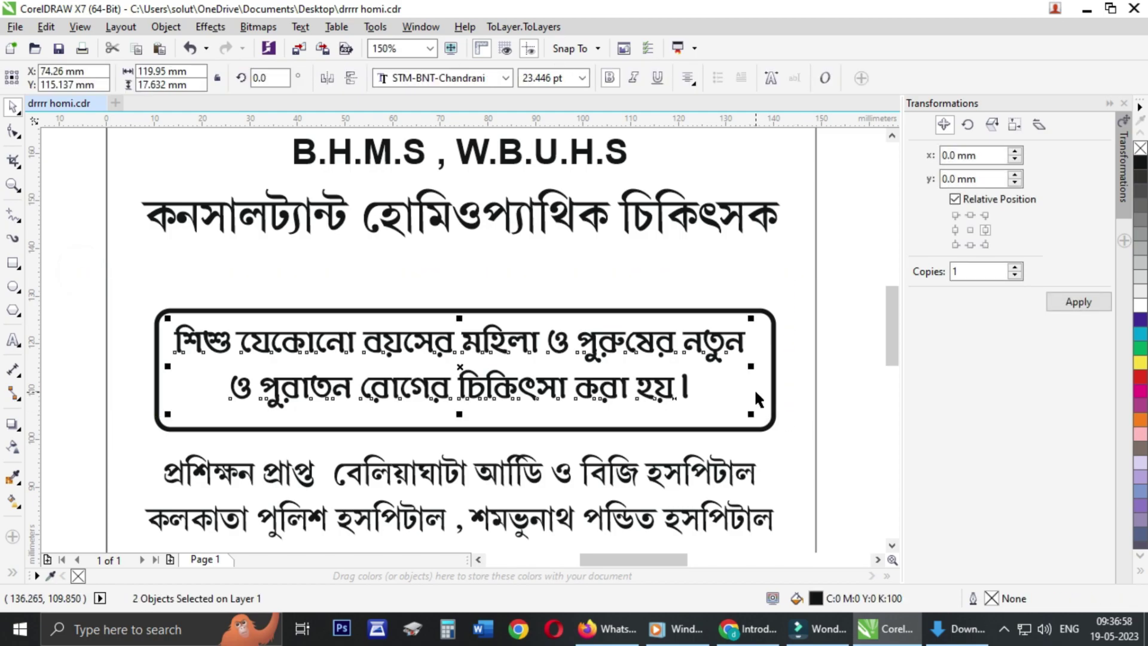
key(ctrl+g)
key(ctrl+u)
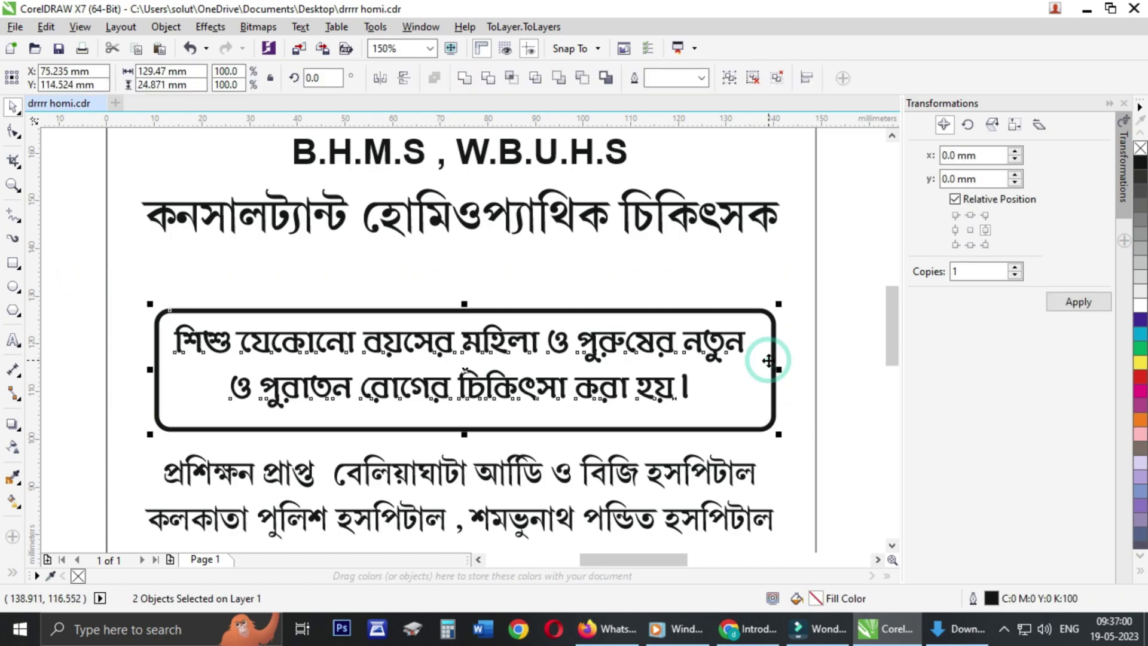
key(c)
key(e)
key(ctrl+g)
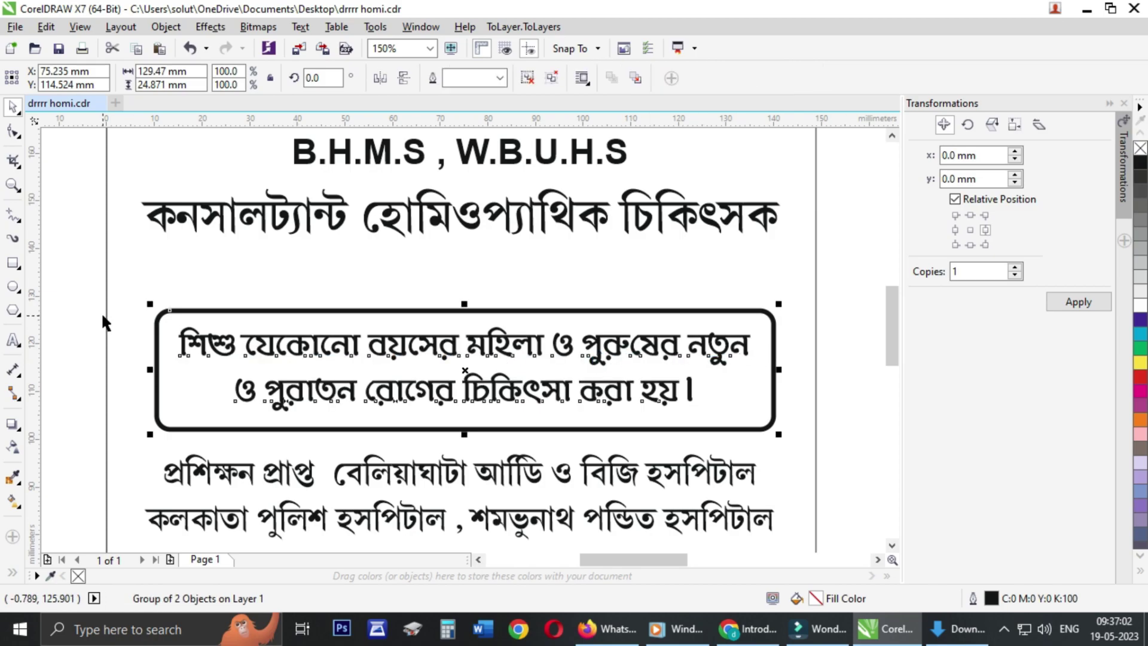
shift+click(130, 307)
Step: Move the boxed treatment text higher under the consultant line
click(64, 327)
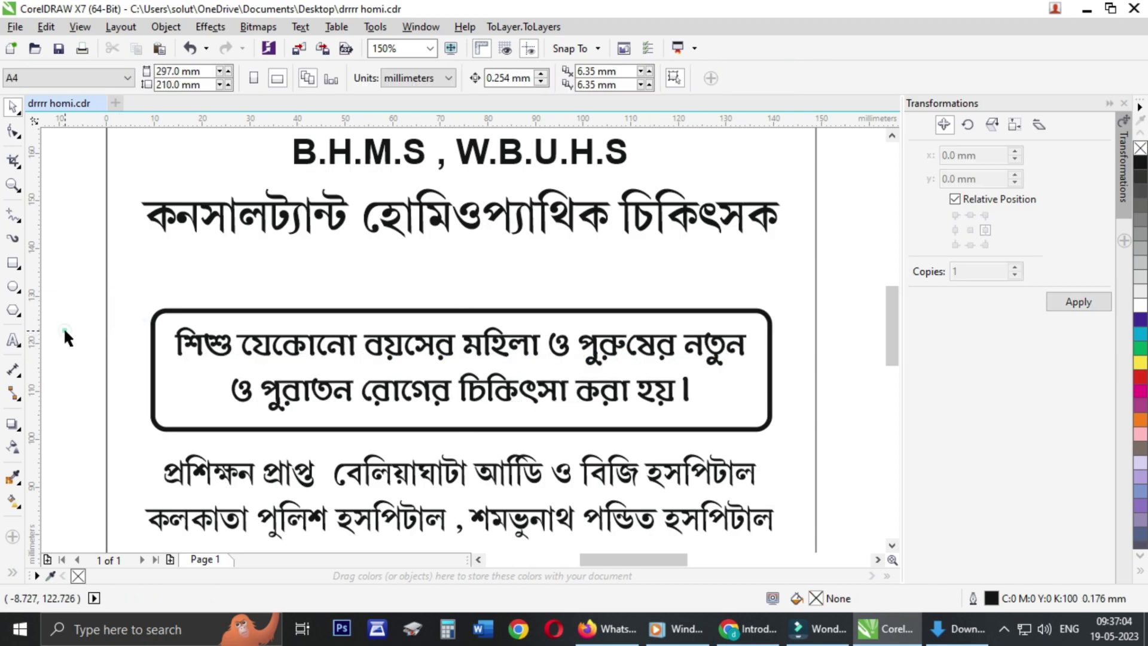
scroll(66, 328, down, 2)
scroll(105, 427, up, 2)
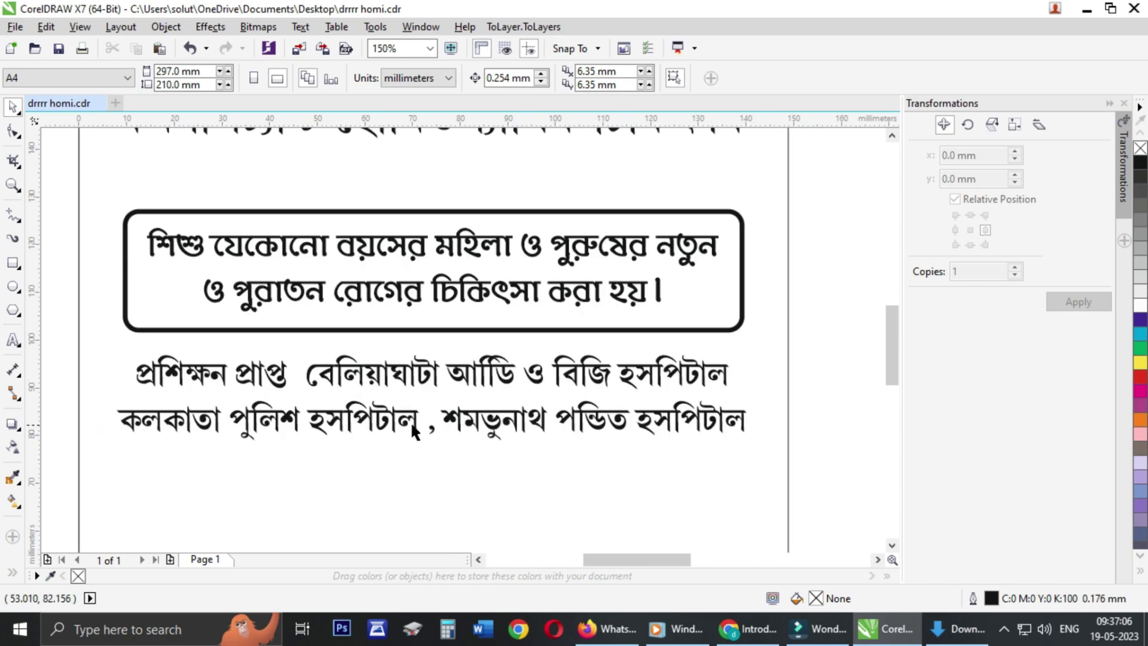
click(713, 380)
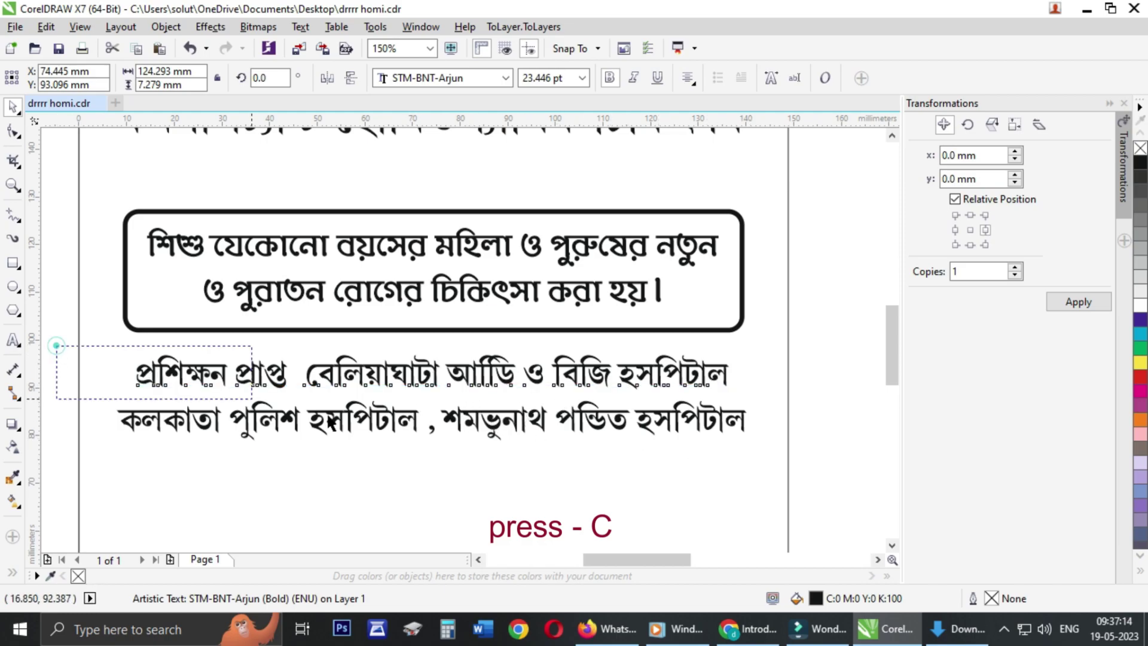
drag(57, 344, 751, 457)
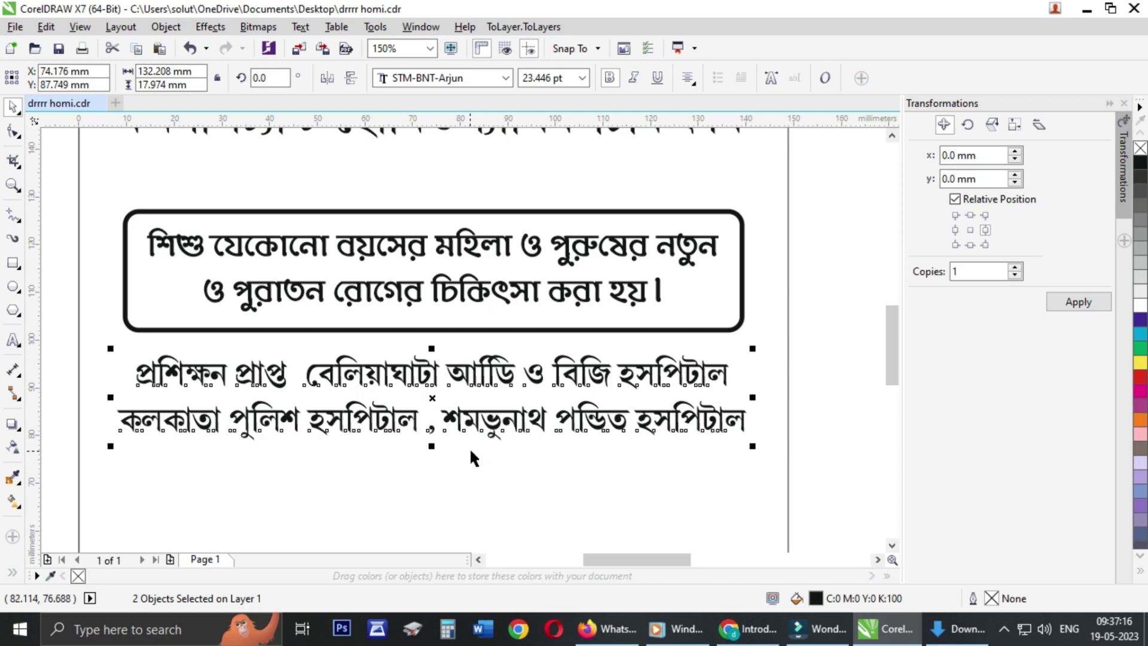
shift+click(467, 473)
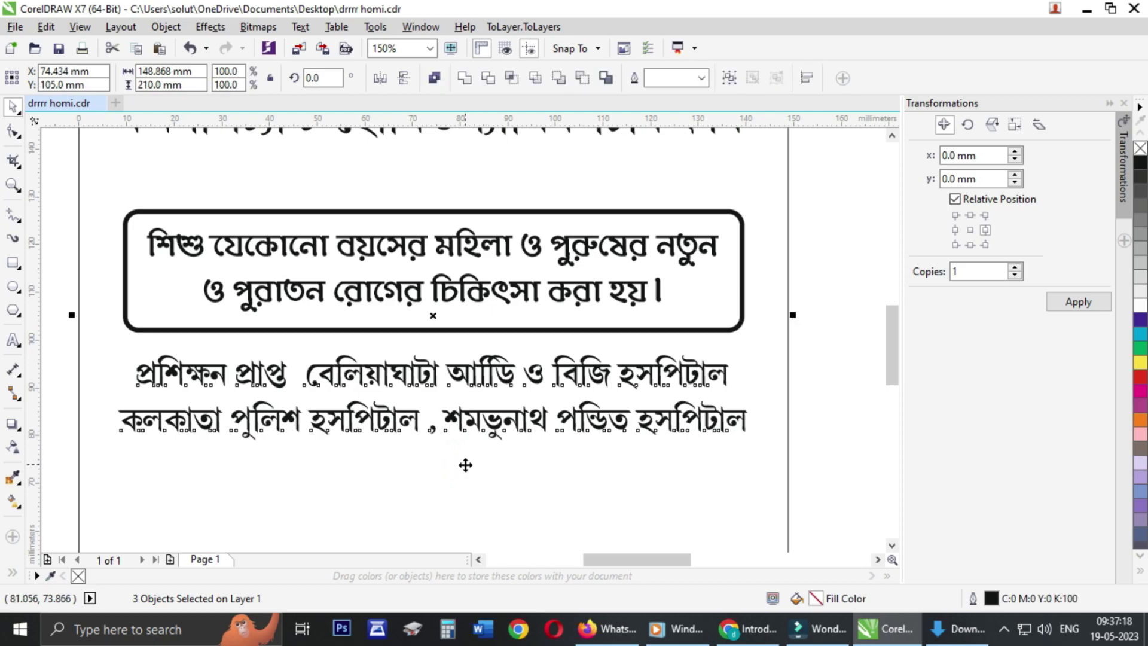
click(59, 425)
scroll(613, 421, down, 2)
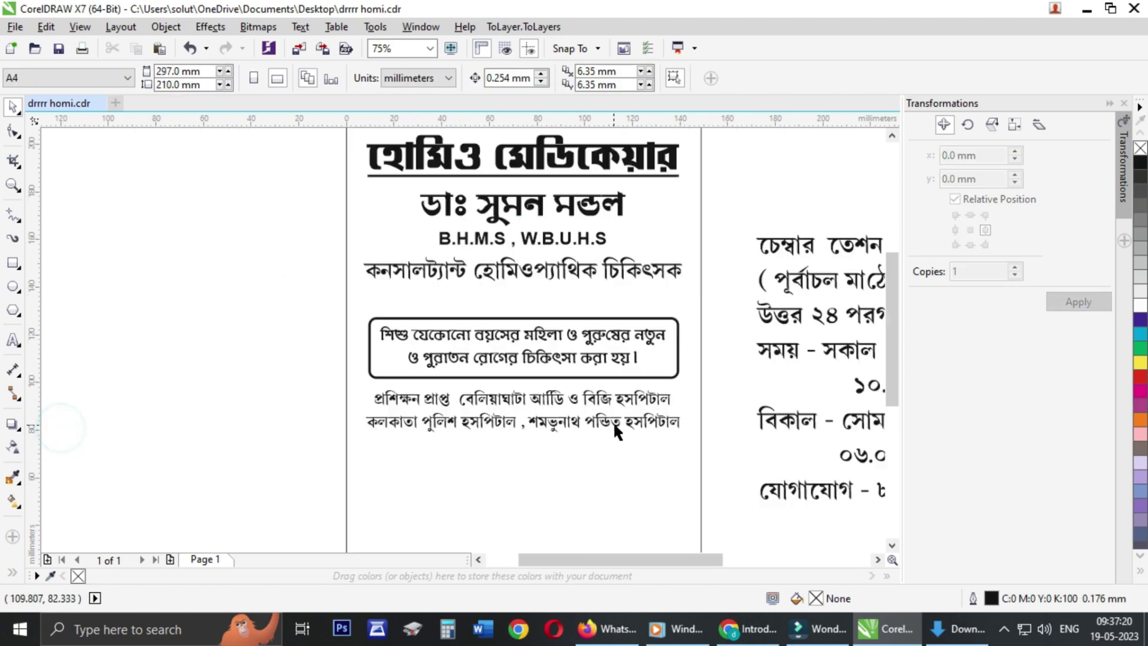
drag(367, 399, 735, 464)
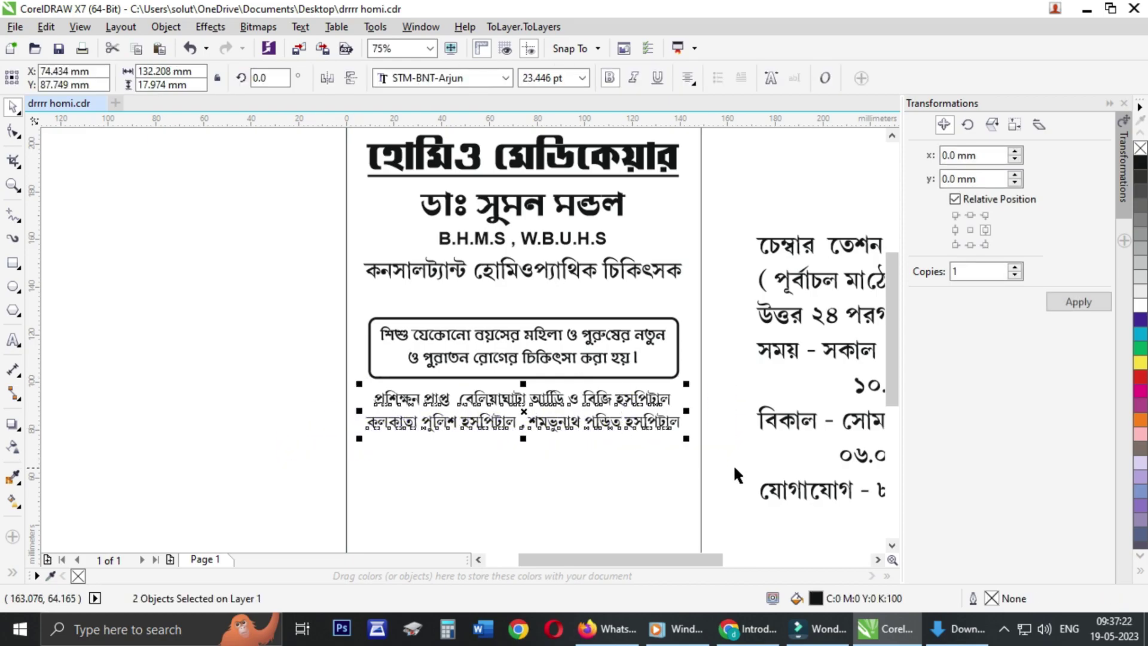
drag(302, 297, 698, 392)
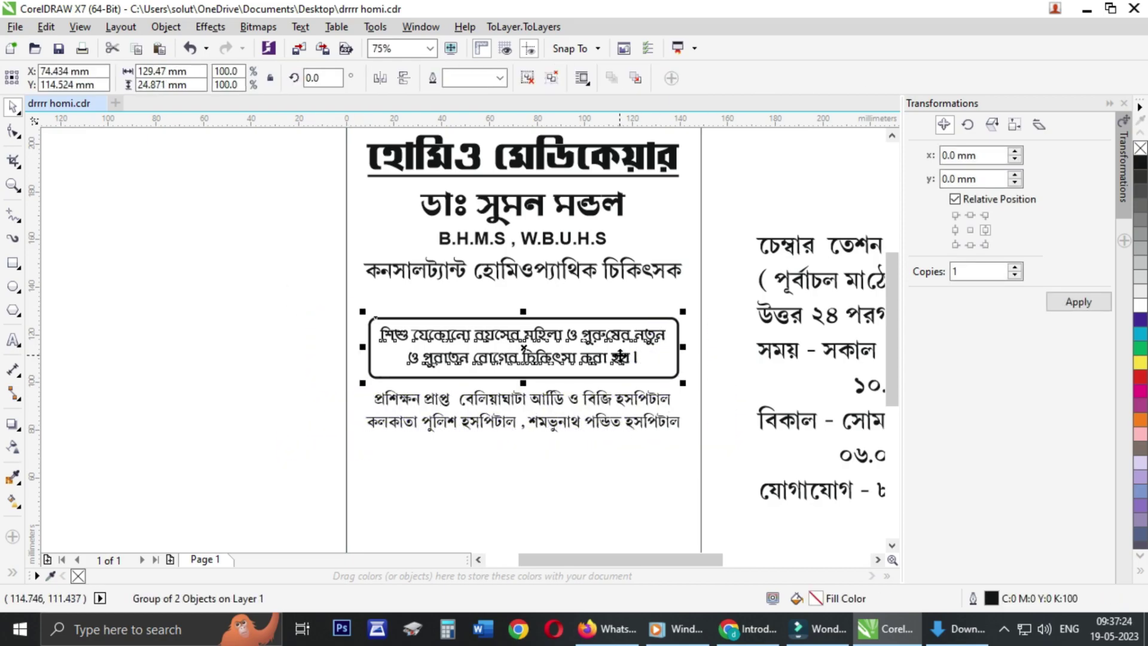
click(620, 357)
drag(600, 345, 601, 313)
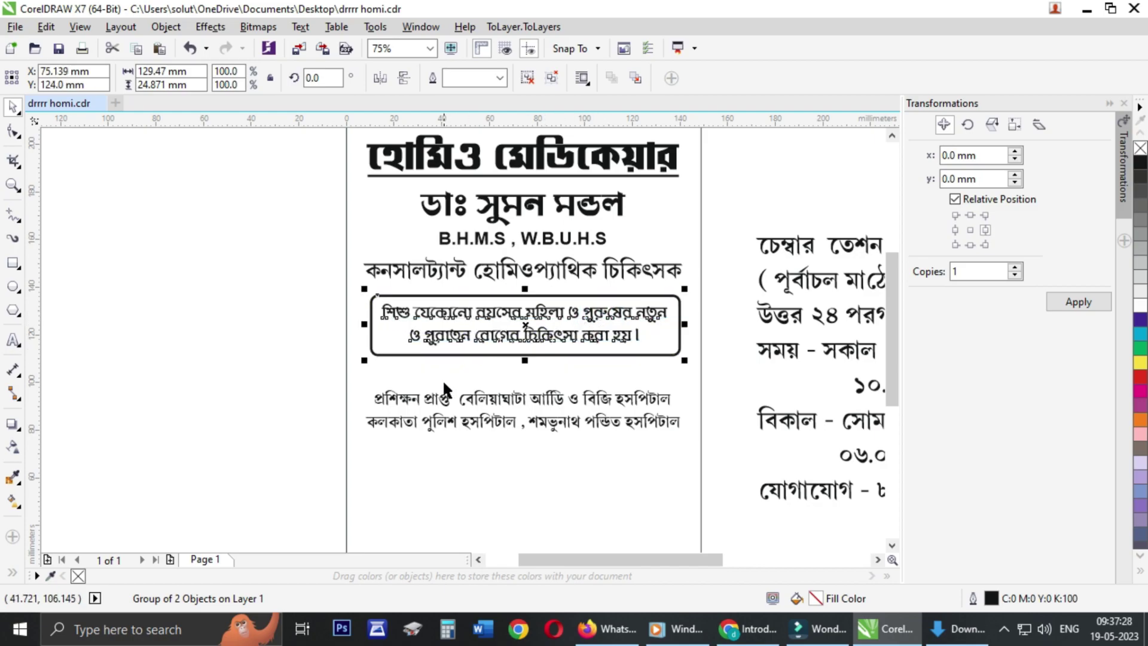
Step: Raise both hospital lines to sit just beneath the box
click(267, 397)
click(509, 401)
shift+click(523, 422)
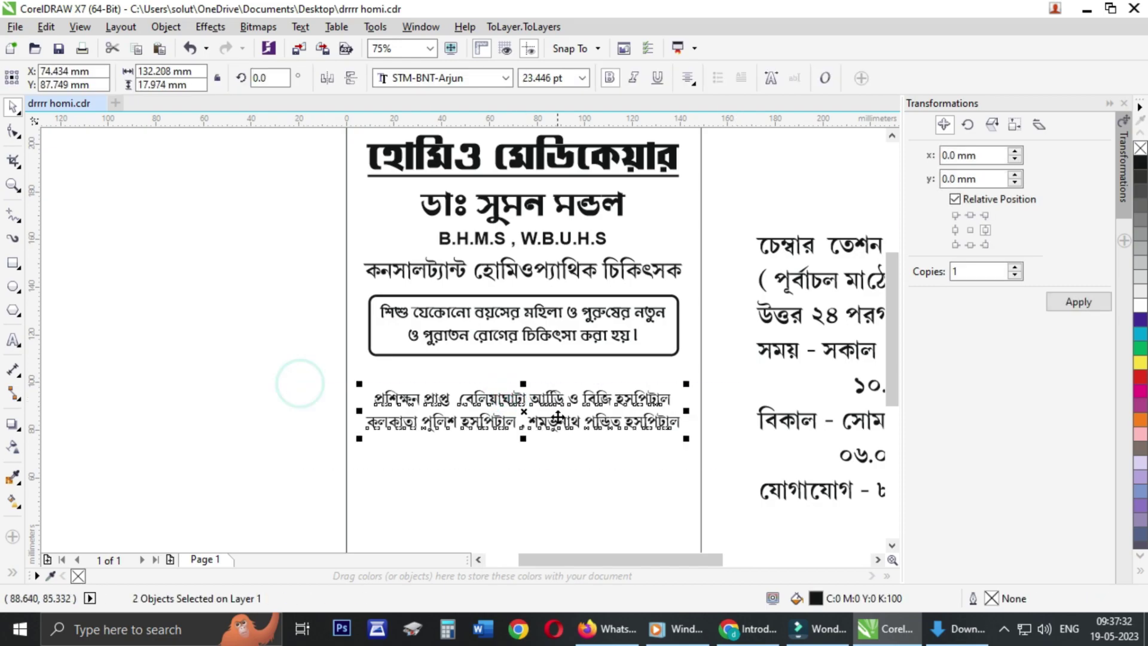
drag(523, 422, 526, 389)
Step: Shift the chamber address and timings text down-left, then open it for text editing
scroll(500, 392, down, 1)
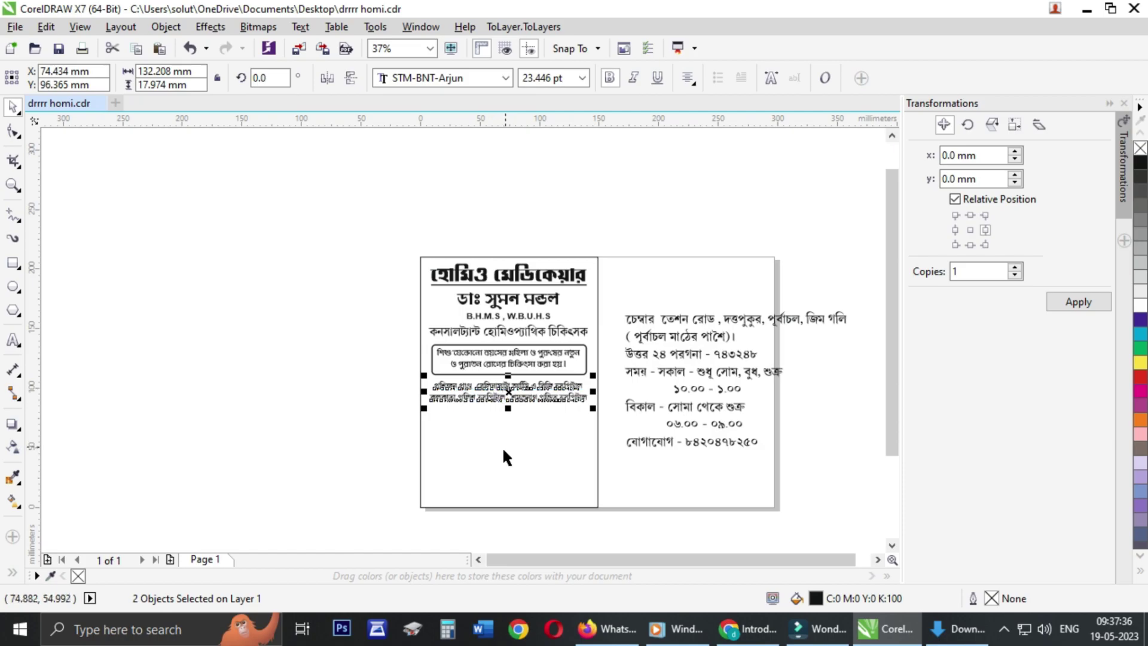
click(662, 377)
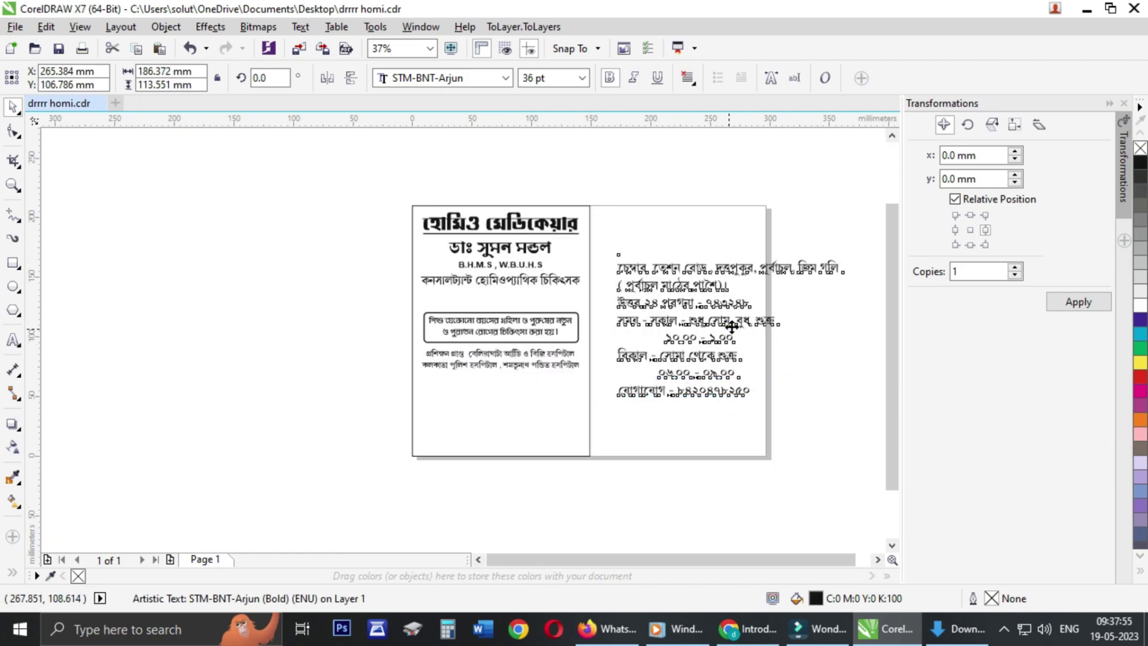
drag(732, 329, 712, 366)
scroll(708, 366, up, 1)
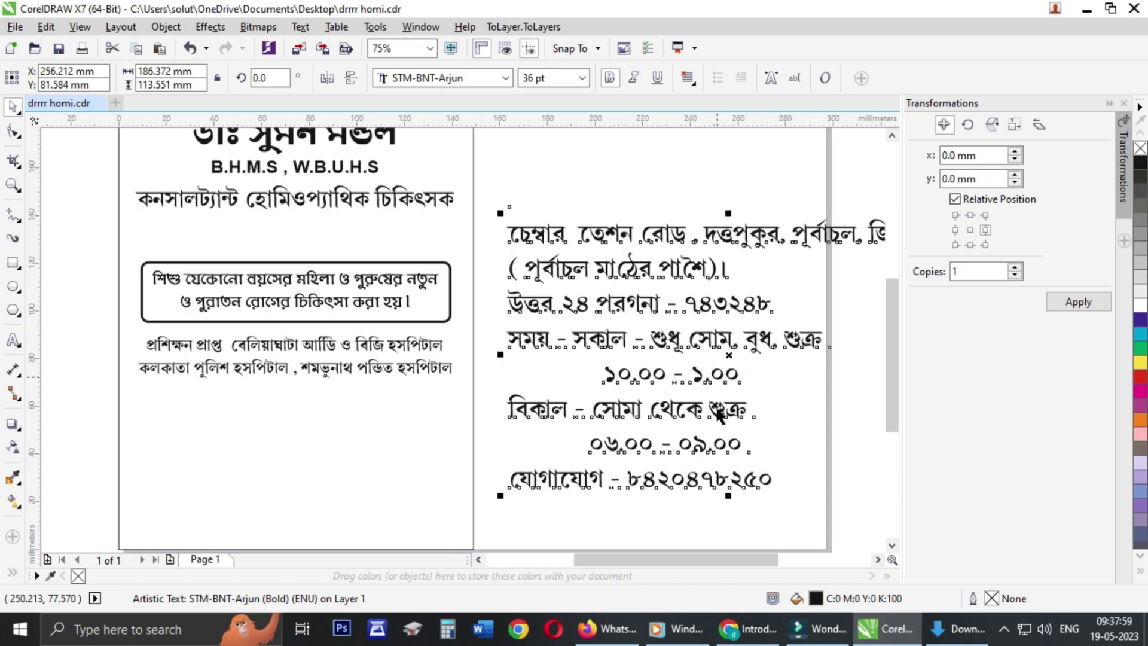
click(13, 340)
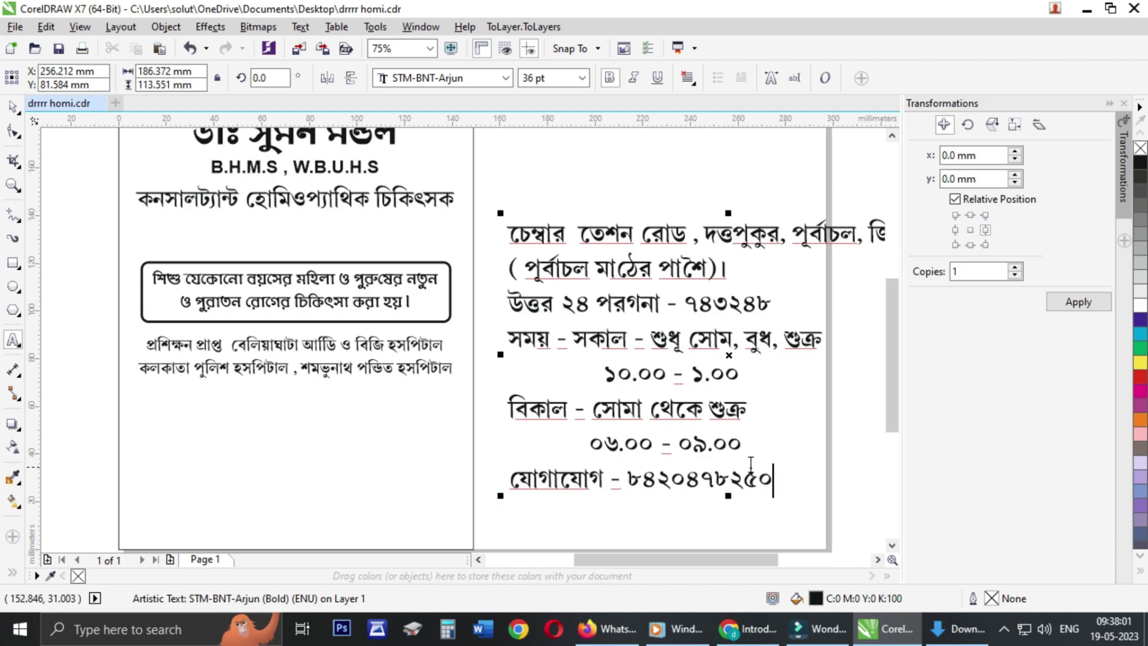
Step: Delete the contact number line and centre-align all chamber text lines
drag(778, 479, 454, 483)
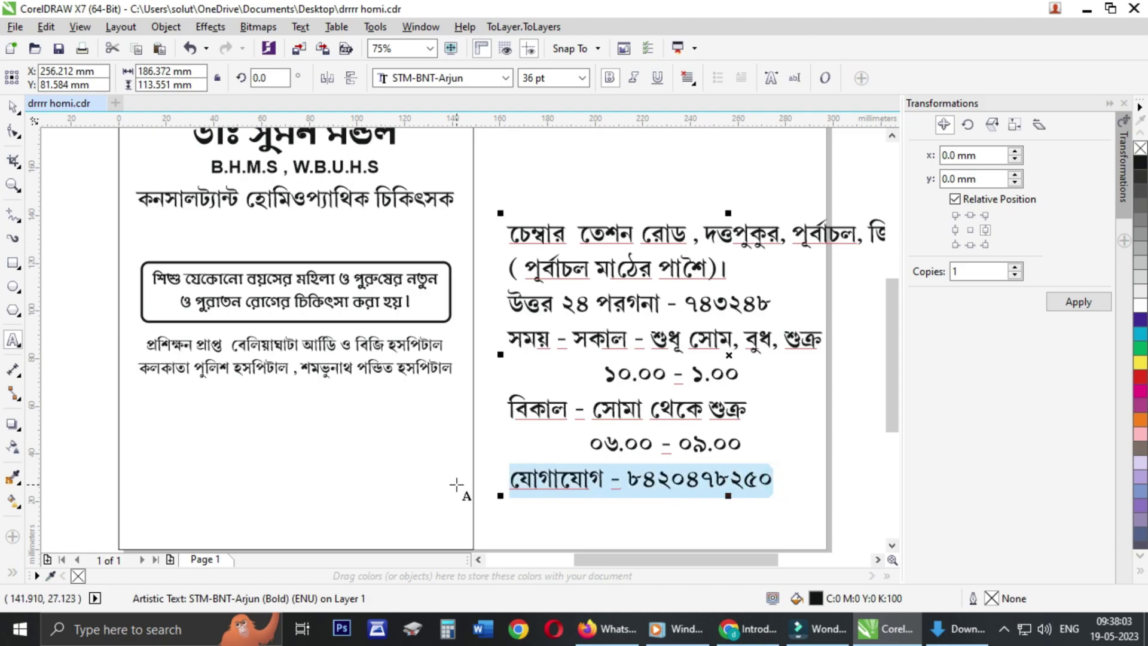
key(Delete)
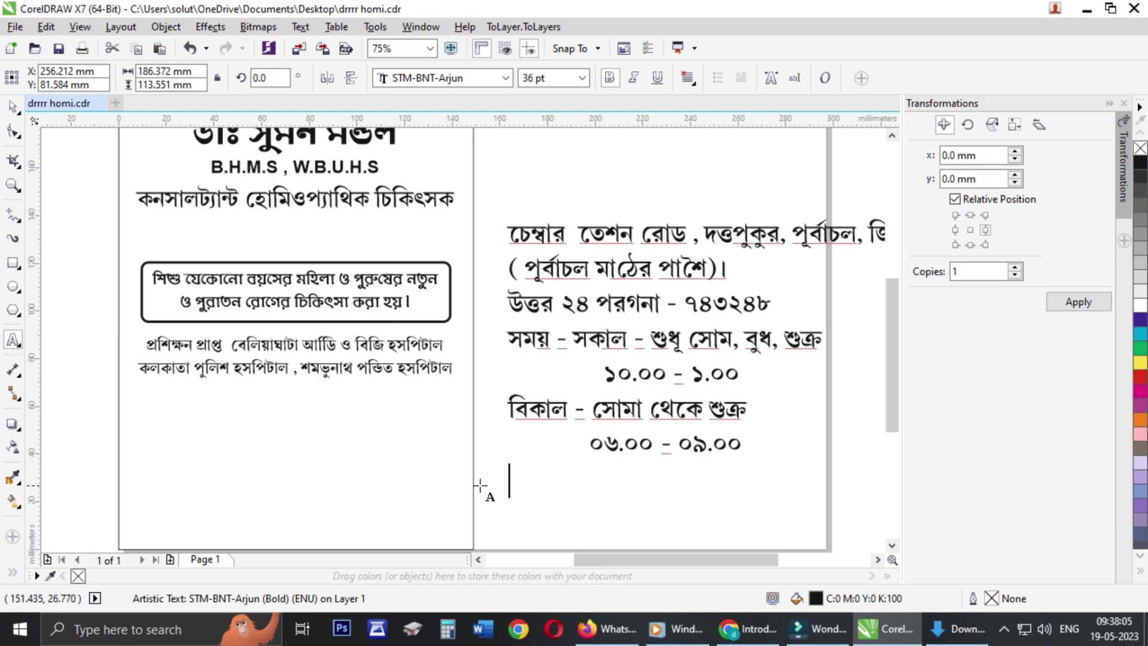
key(BackSpace)
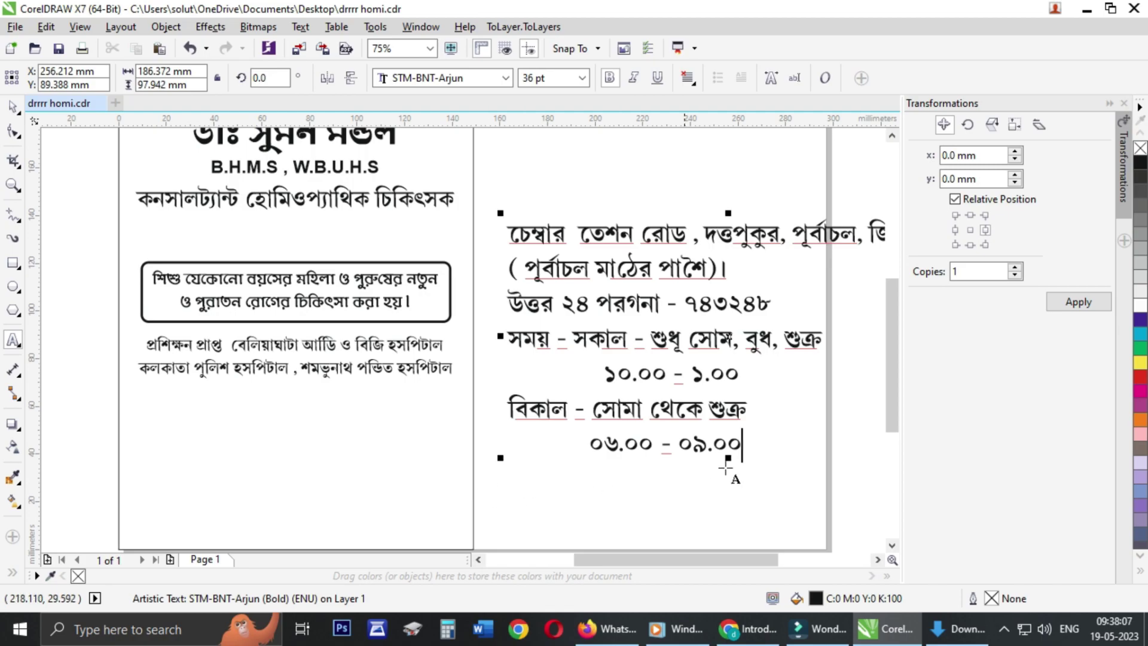
mouse_move(805, 450)
mouse_down()
mouse_move(508, 263)
mouse_move(474, 227)
mouse_up()
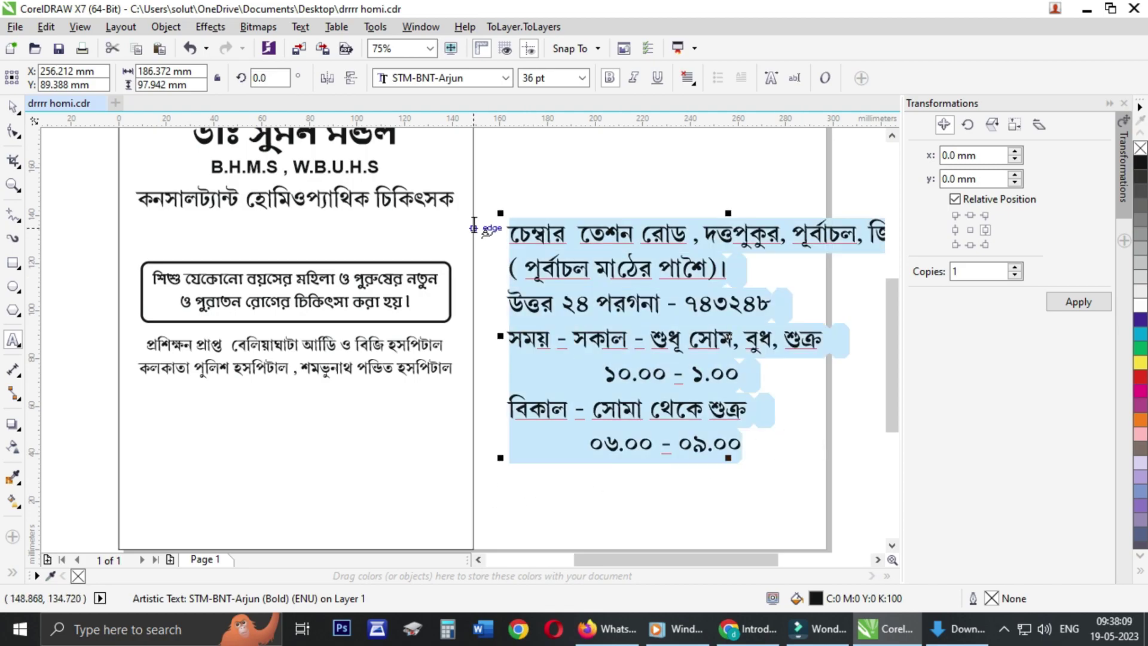
key(ctrl+e)
Step: Rewrap the address to break after 'দত্তপুকুর,' and remove the trailing '।' after পাশে)
scroll(712, 274, down, 3)
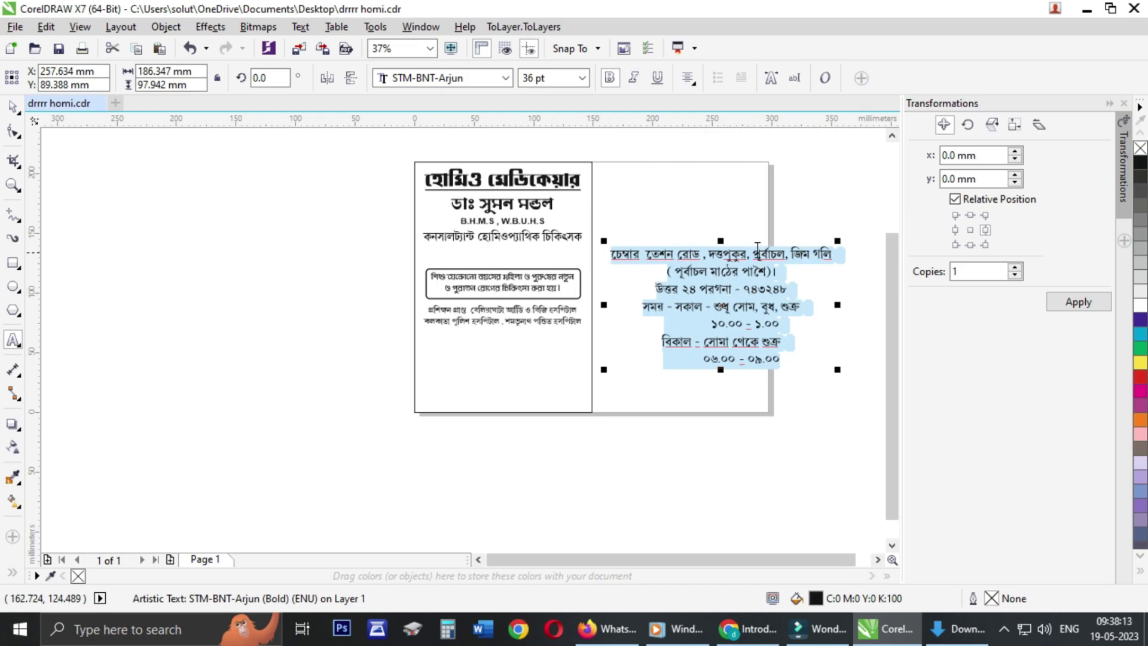
scroll(758, 248, up, 2)
click(757, 260)
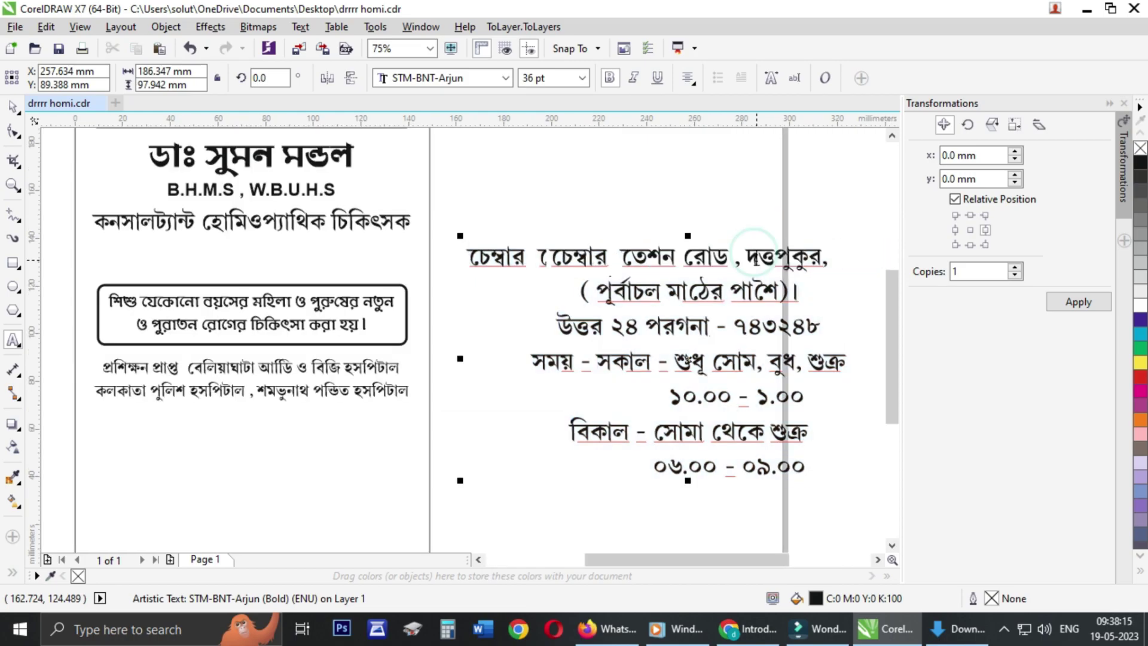
key(ctrl+v)
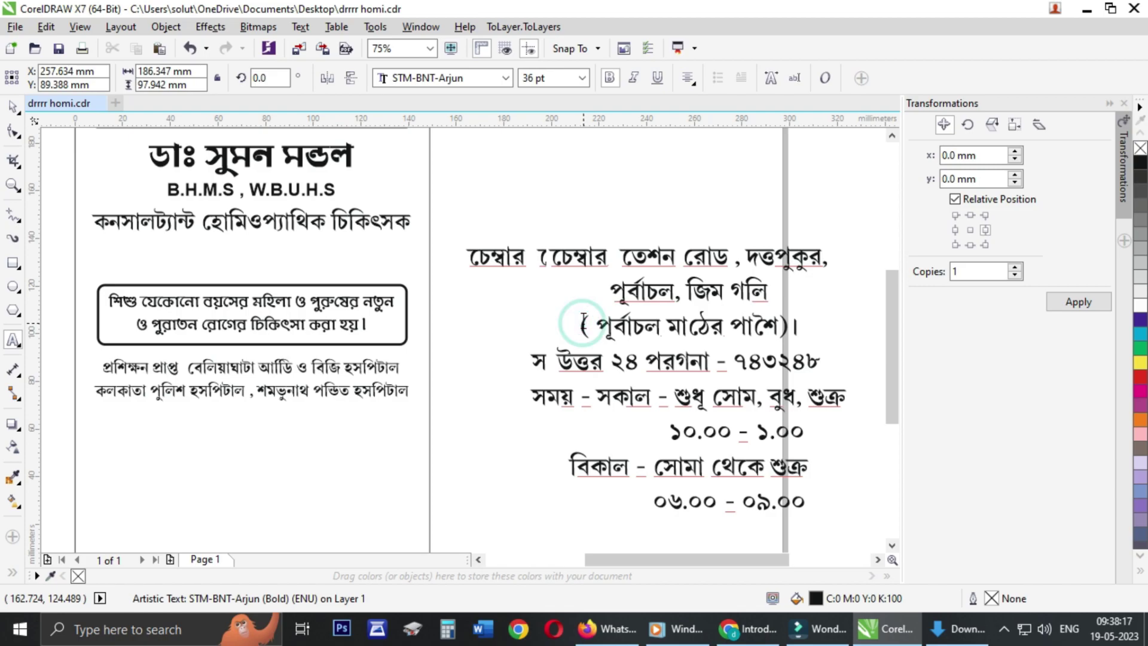
key(BackSpace)
key(BackSpace)
key(BackSpace)
key(BackSpace)
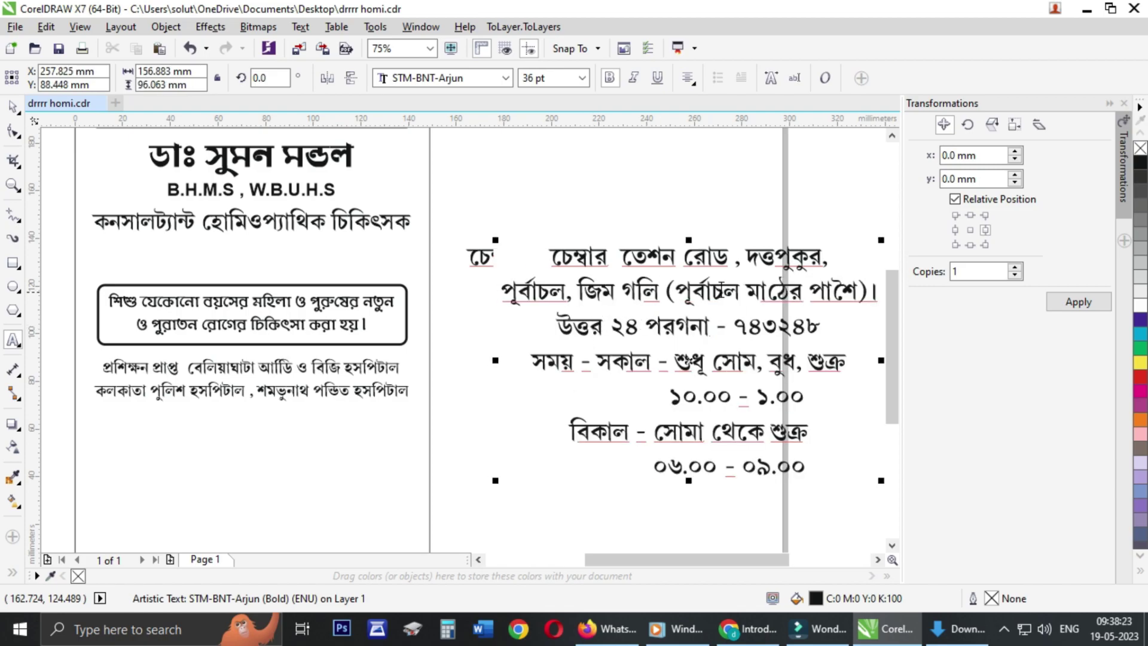
scroll(716, 290, down, 2)
scroll(765, 299, up, 2)
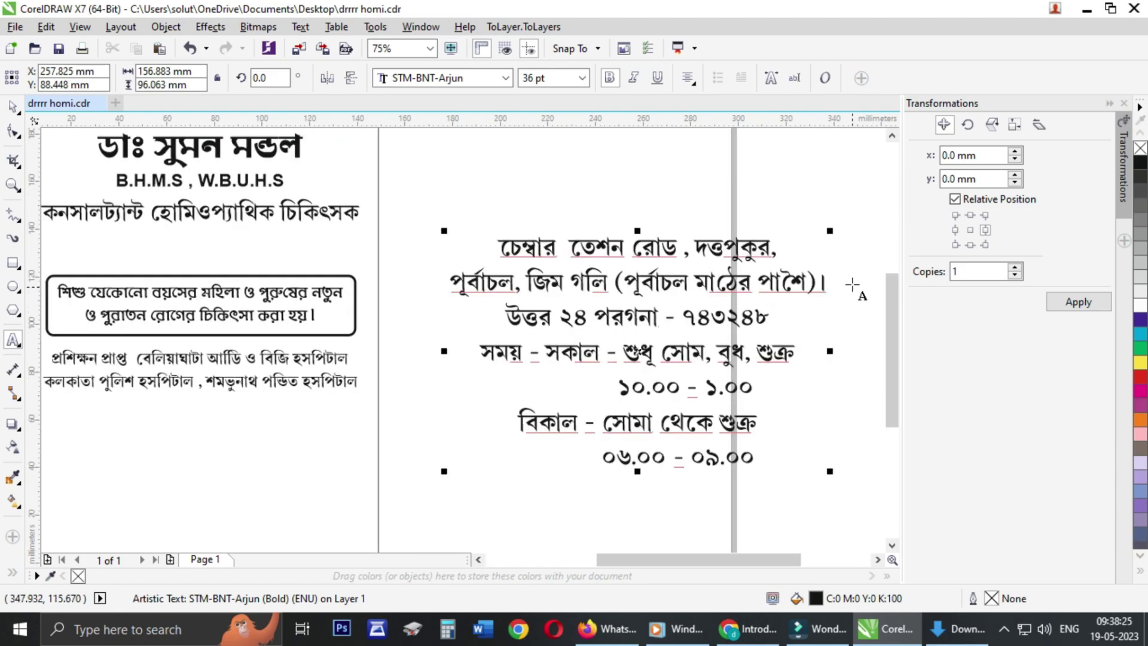
click(829, 283)
key(BackSpace)
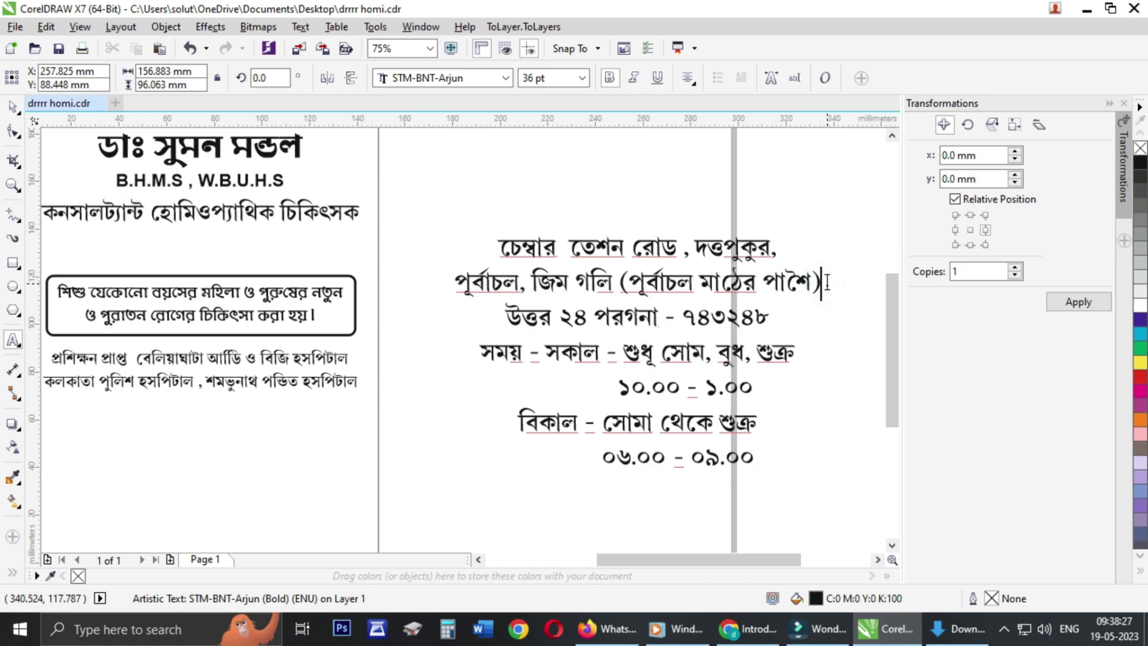
key(Escape)
Step: Move the two-line address up under the rule and scale it to 28.114 pt
click(13, 129)
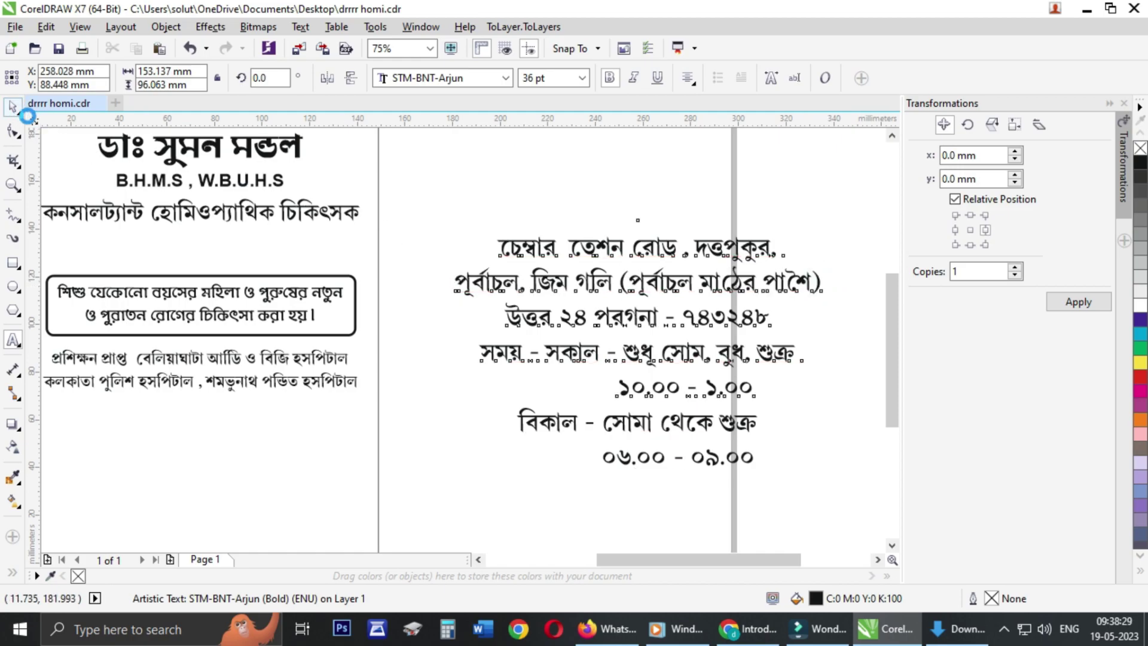
scroll(720, 238, down, 1)
scroll(358, 272, up, 2)
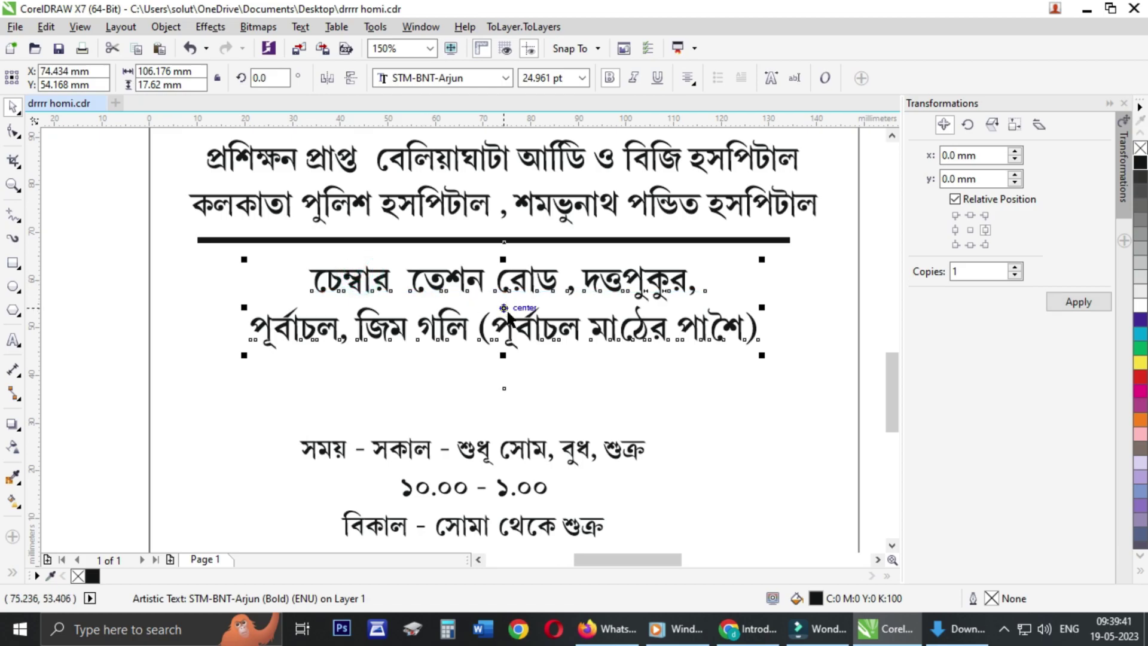
drag(503, 309, 487, 301)
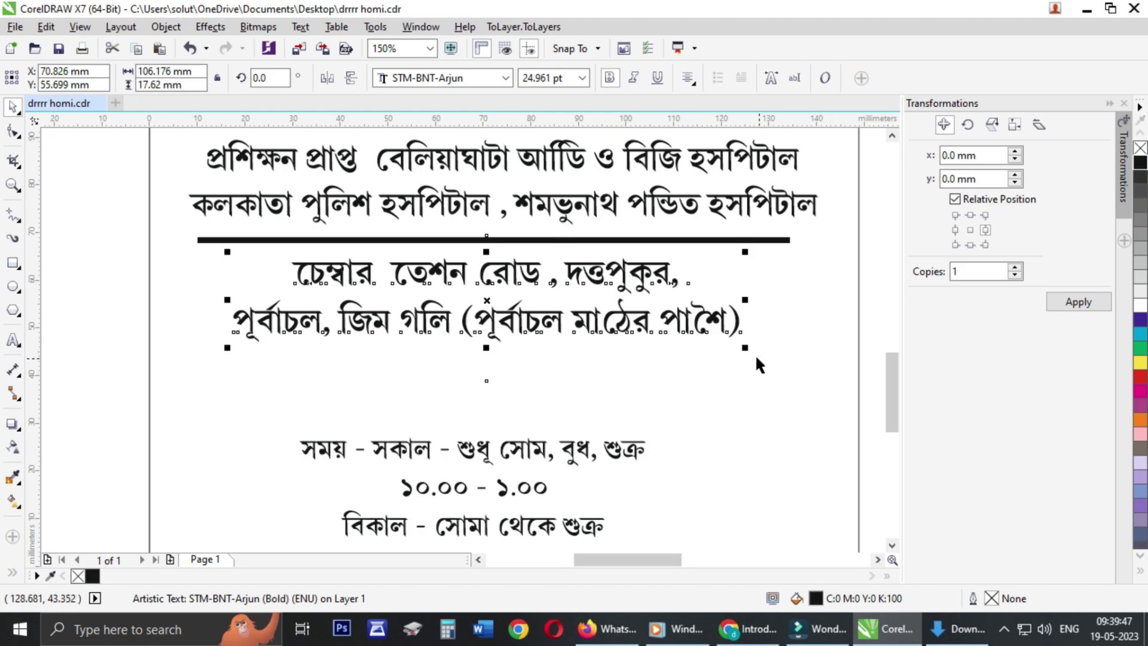
drag(748, 349, 775, 357)
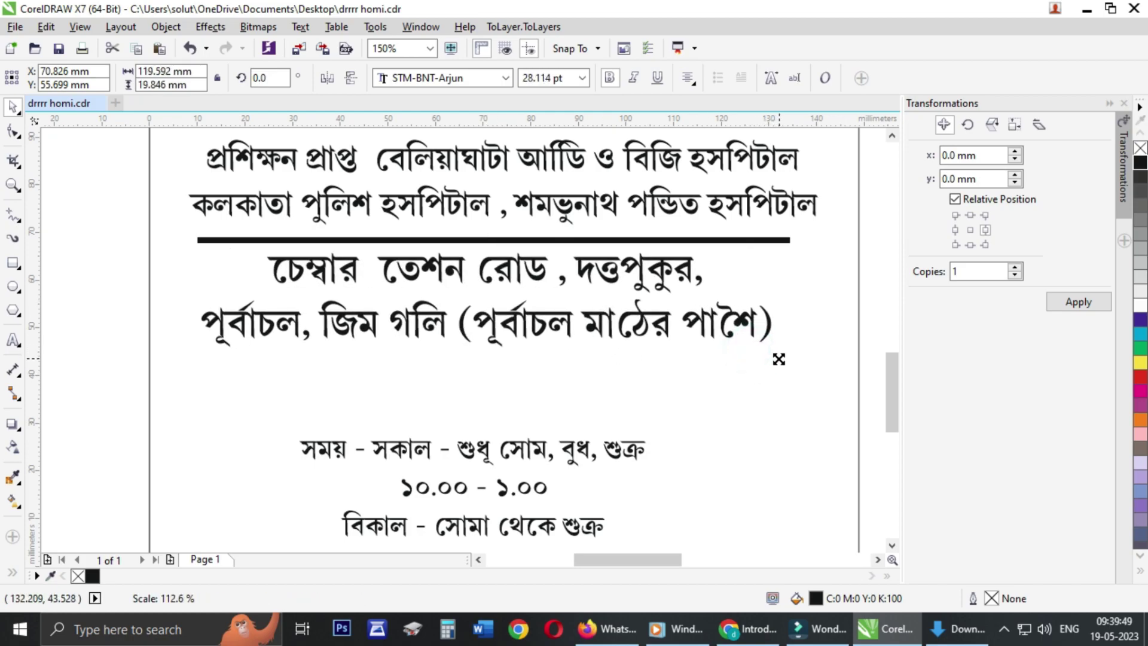
Step: Move the schedule text up-left and place the caret before the morning hours ১০.০০
scroll(281, 295, down, 2)
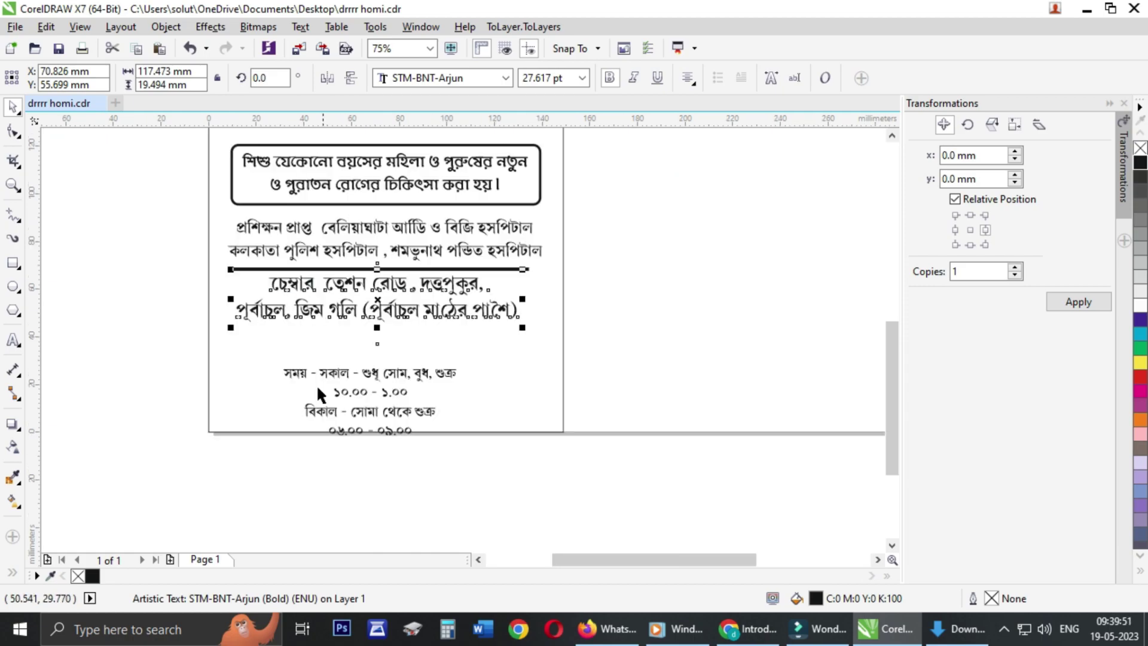
scroll(317, 384, up, 2)
click(390, 347)
drag(390, 347, 293, 302)
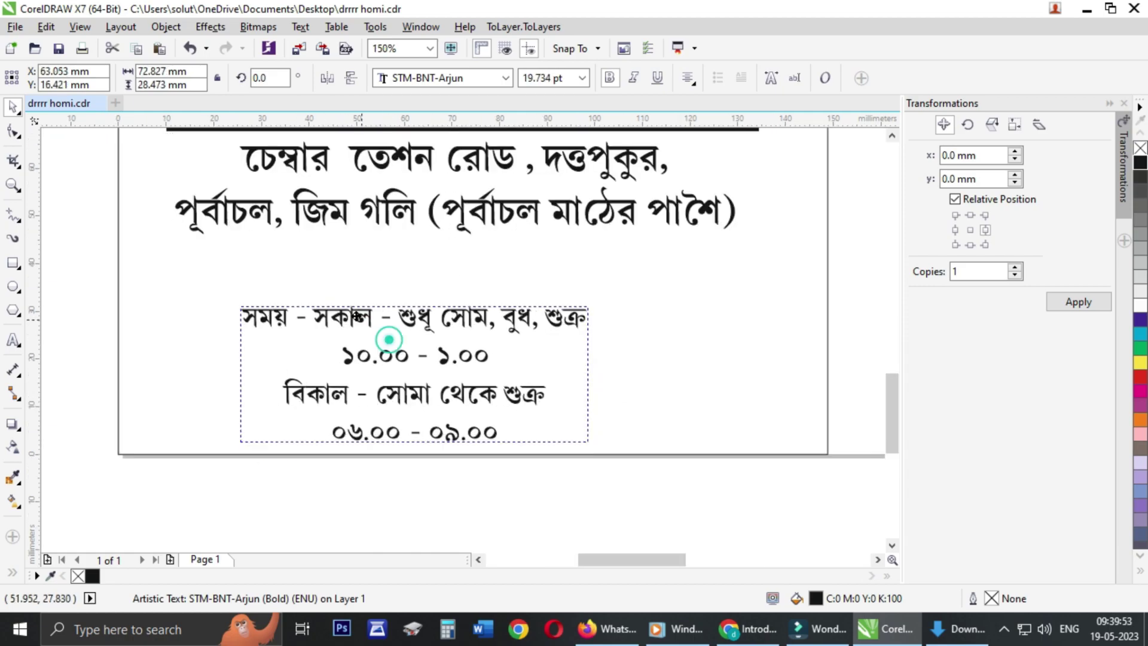
click(13, 341)
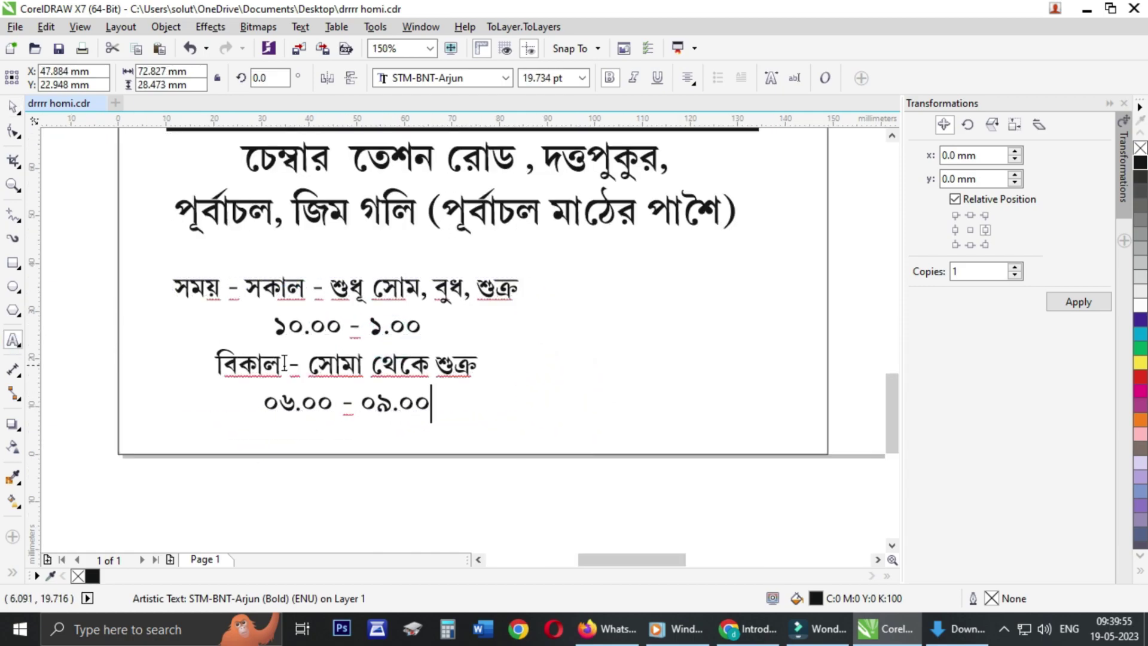
click(273, 326)
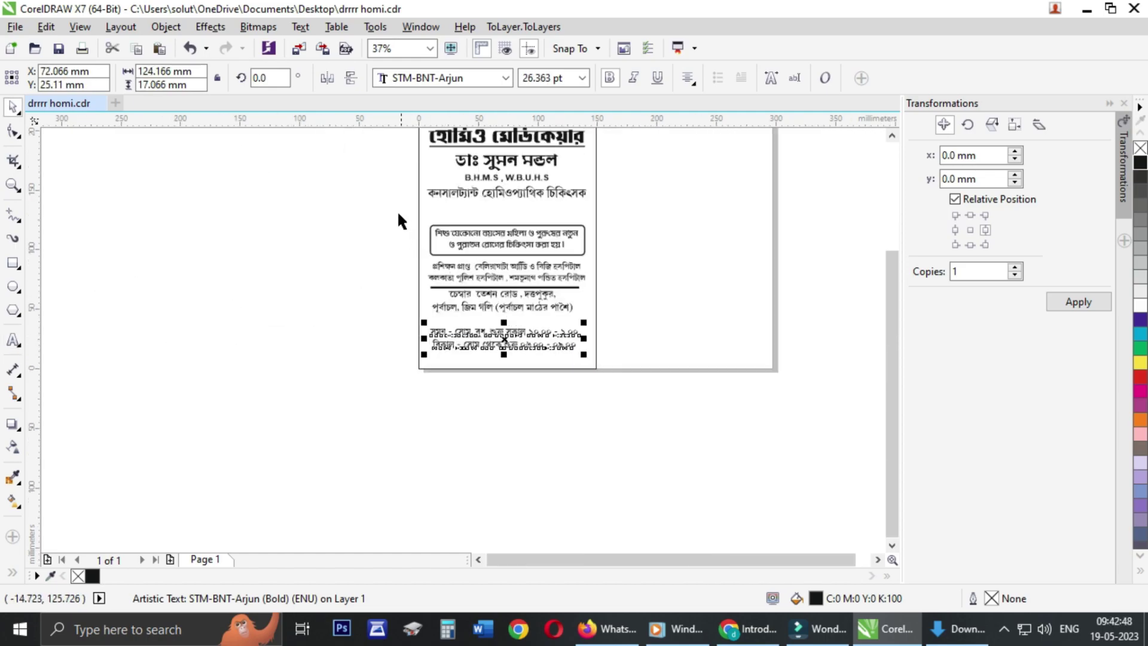
Step: Nudge the lower text blocks and rules down, and lower the chamber address text
drag(399, 214, 636, 359)
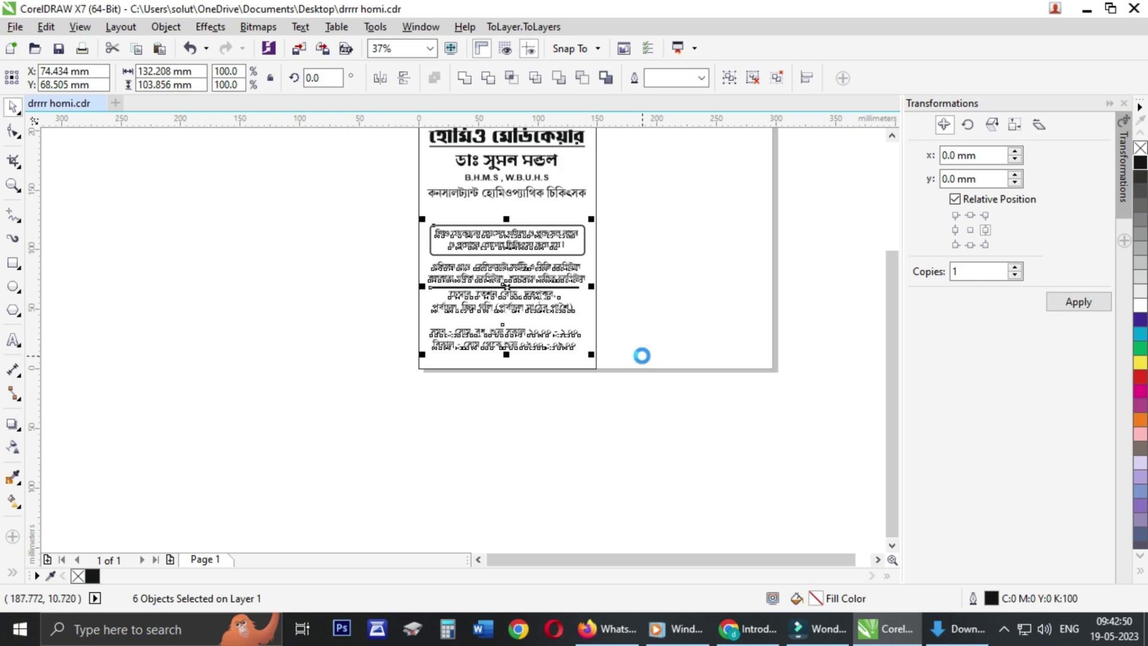
key(Down)
key(Down)
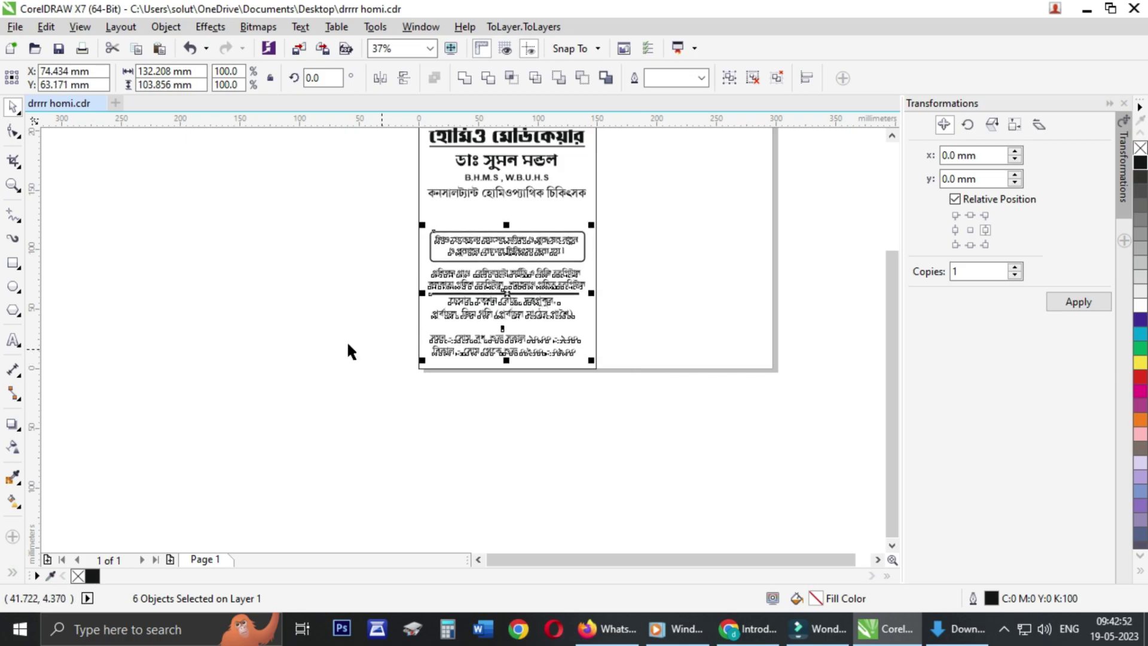
click(333, 335)
scroll(502, 307, up, 2)
click(520, 292)
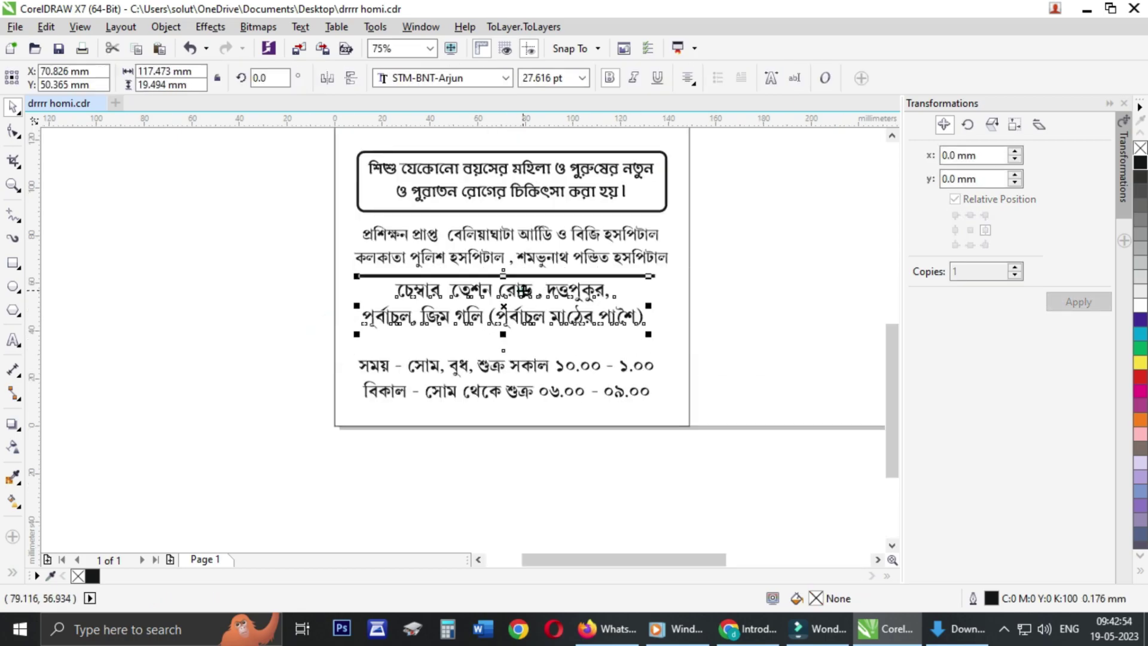
drag(522, 291, 522, 300)
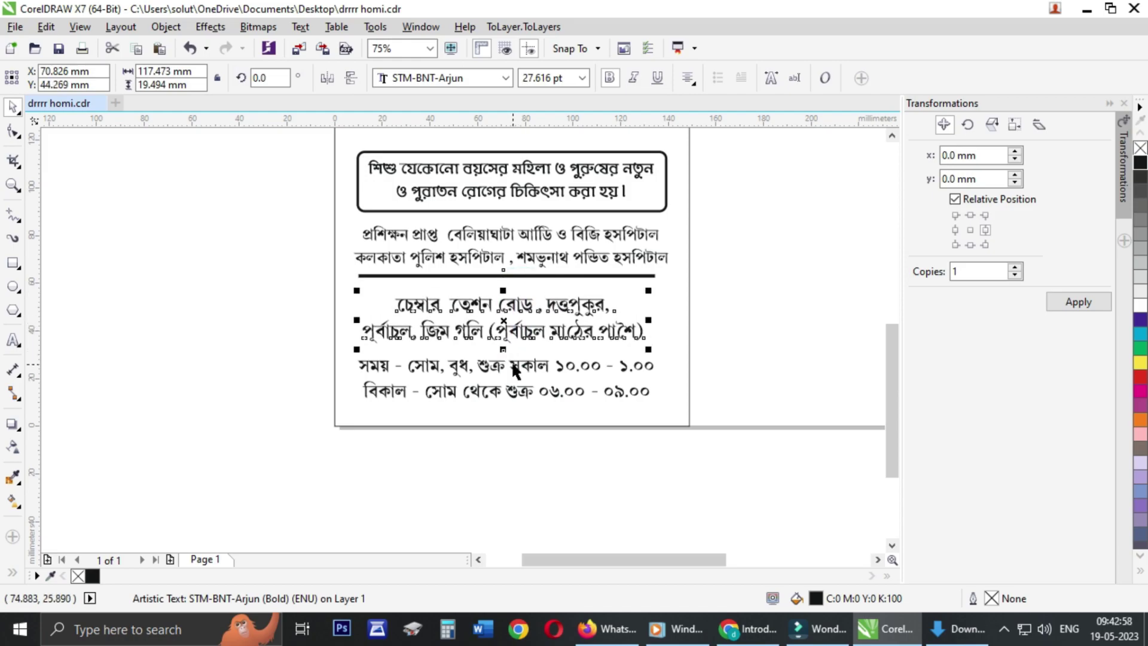
click(382, 272)
Step: Add a matching rule below the address and centre the 27.616 pt address between both rules
click(382, 275)
shift+click(347, 267)
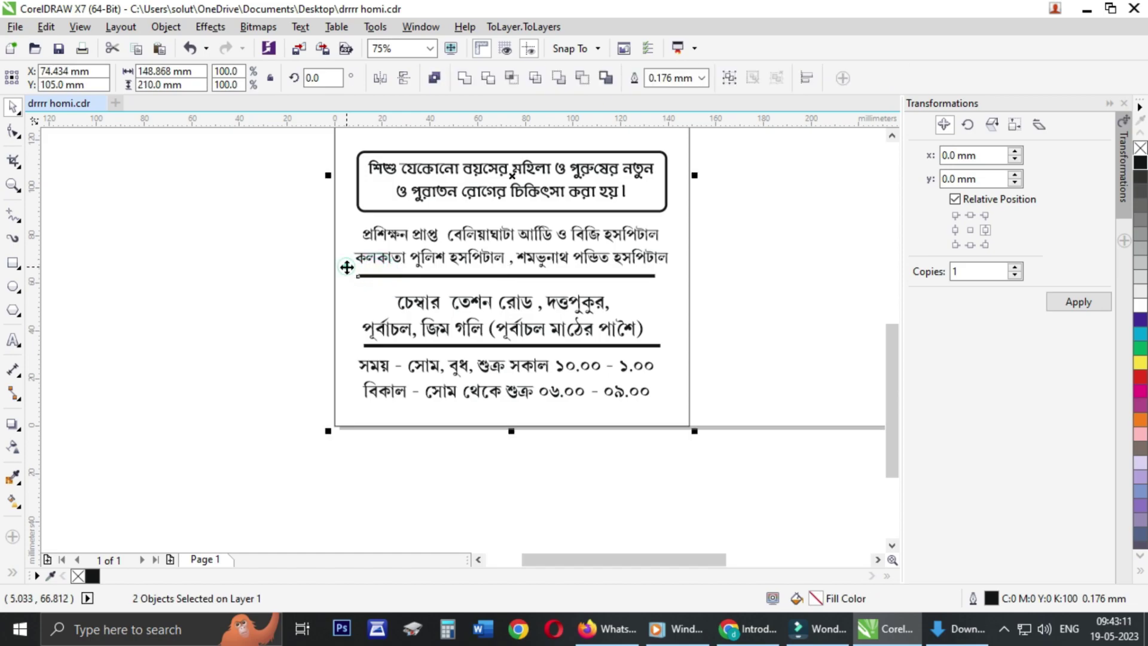
click(277, 278)
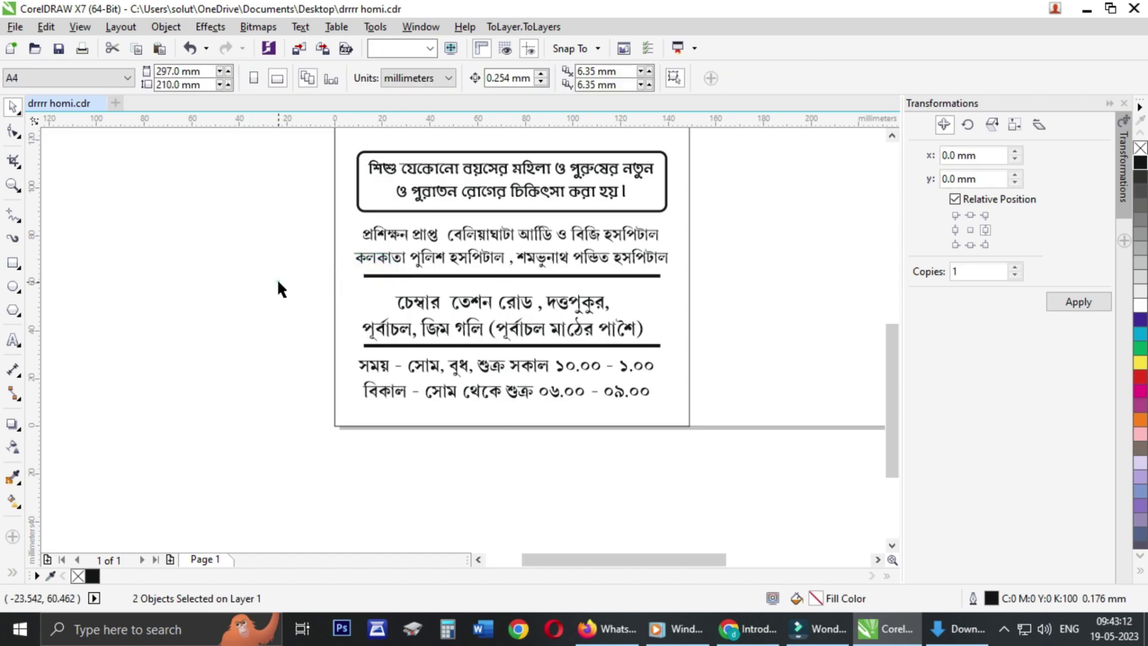
click(437, 329)
drag(437, 330, 437, 325)
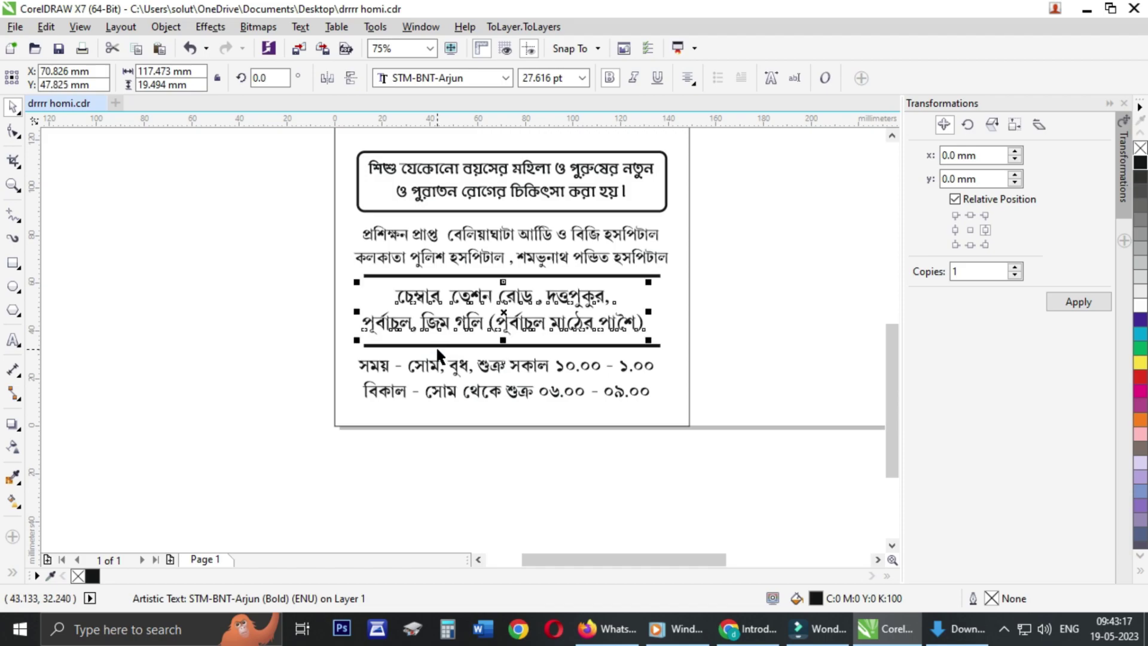
drag(436, 346, 436, 343)
Step: Reposition the 26.363 pt timings text just below the lower rule
click(267, 362)
click(383, 363)
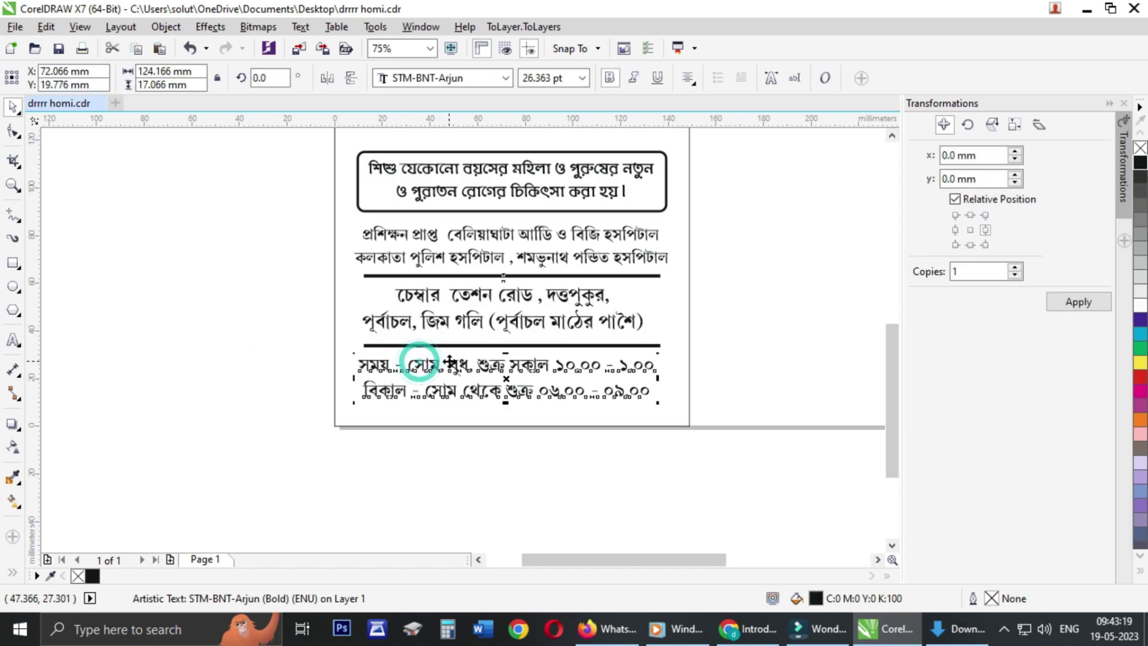
key(Up)
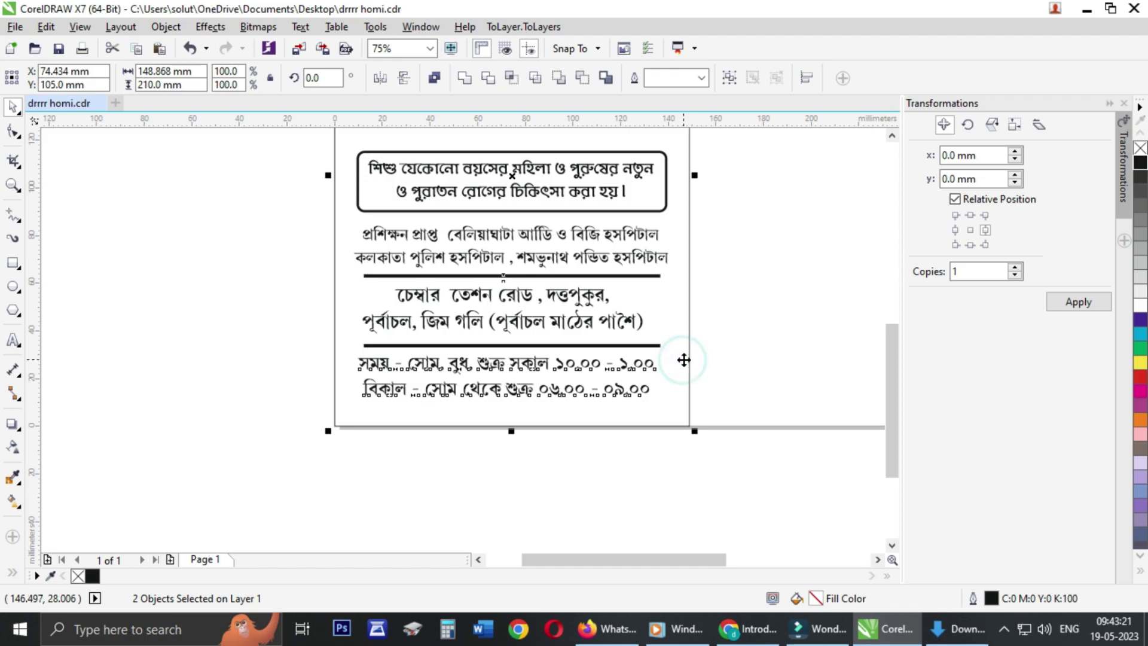
drag(686, 359, 684, 360)
click(292, 330)
Step: Minimize CorelDRAW and open the dr homi eng.cdr file from the desktop
scroll(292, 330, down, 1)
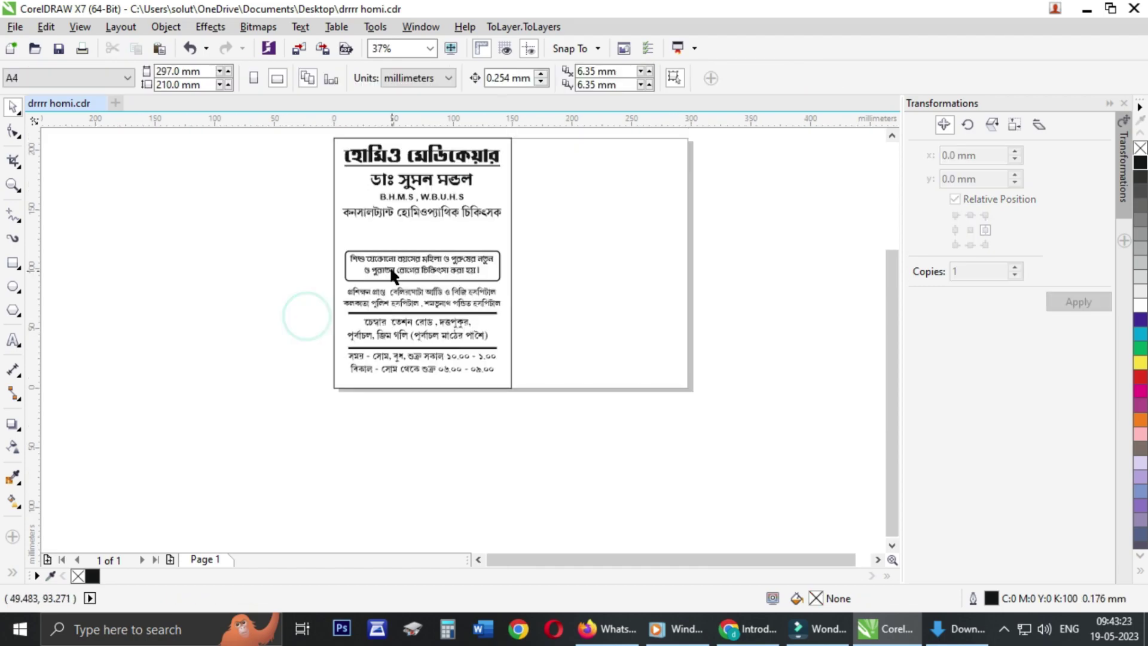
scroll(389, 266, up, 1)
scroll(366, 209, down, 1)
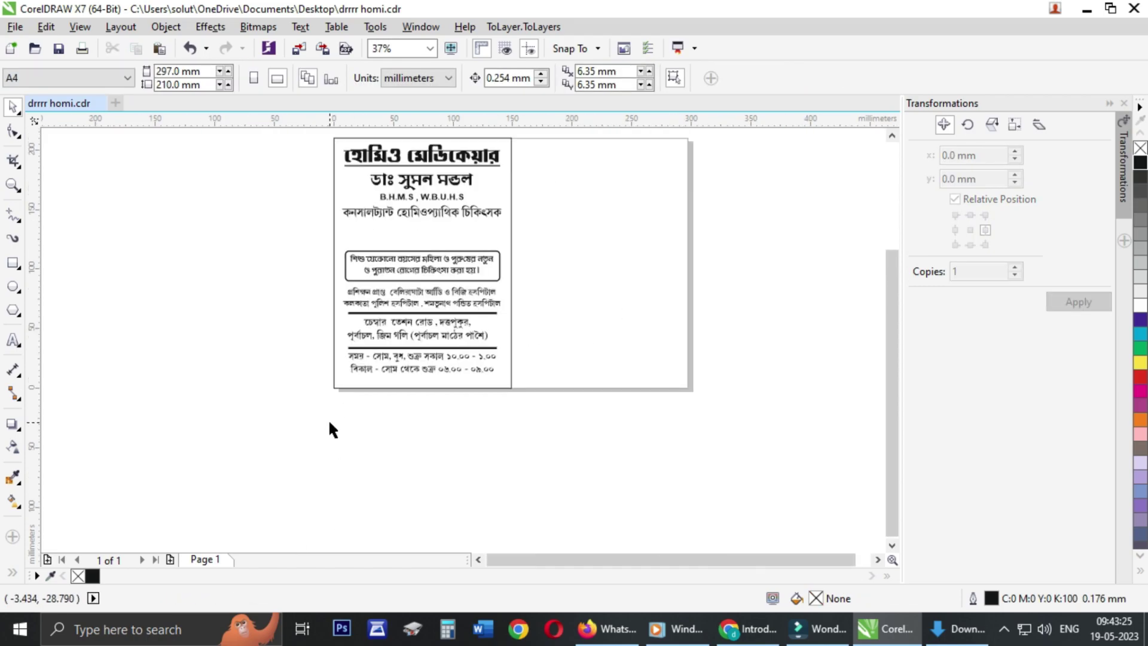
click(1086, 16)
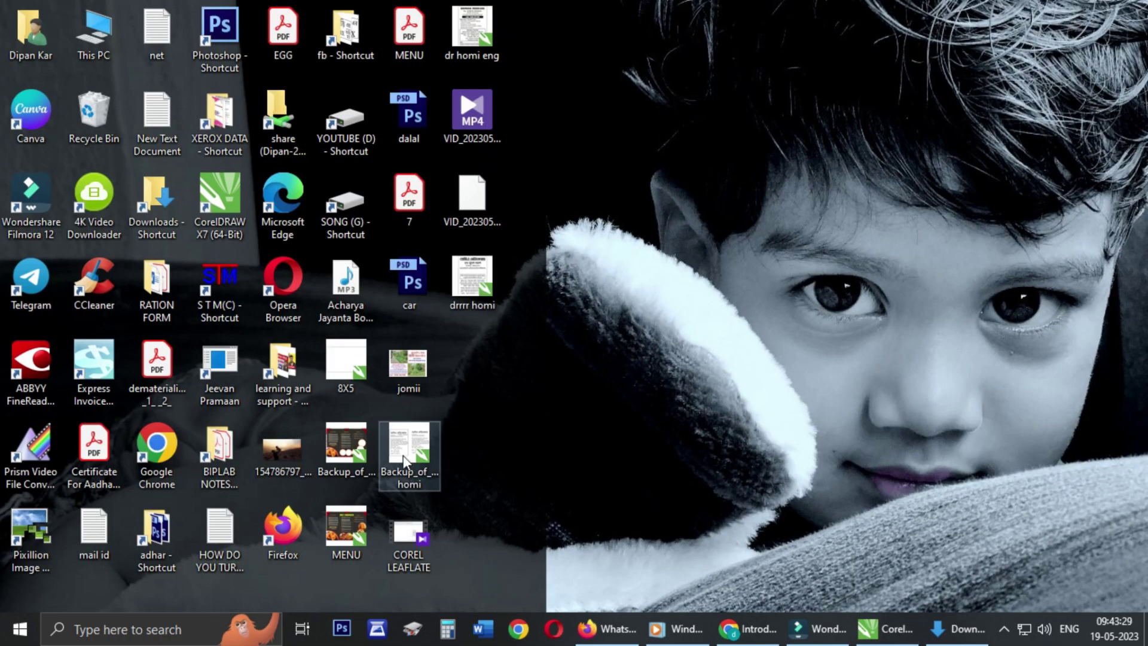
double_click(477, 33)
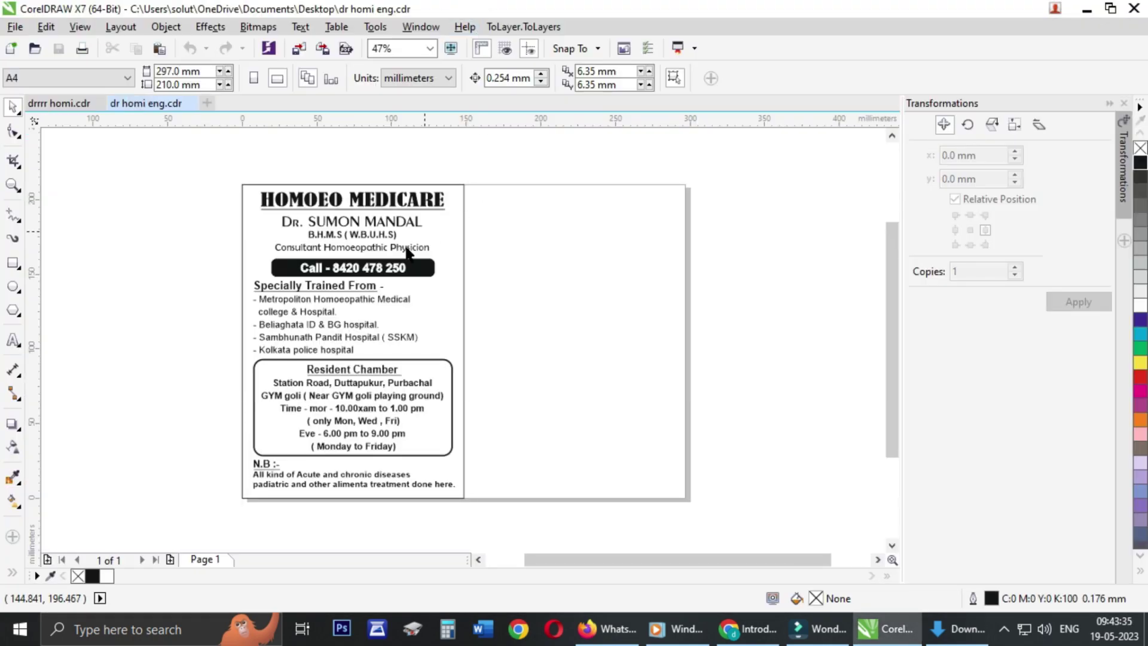
Step: Select the English leaflet's black Call phone bar, then close dr homi eng without saving
drag(194, 246, 389, 274)
click(421, 271)
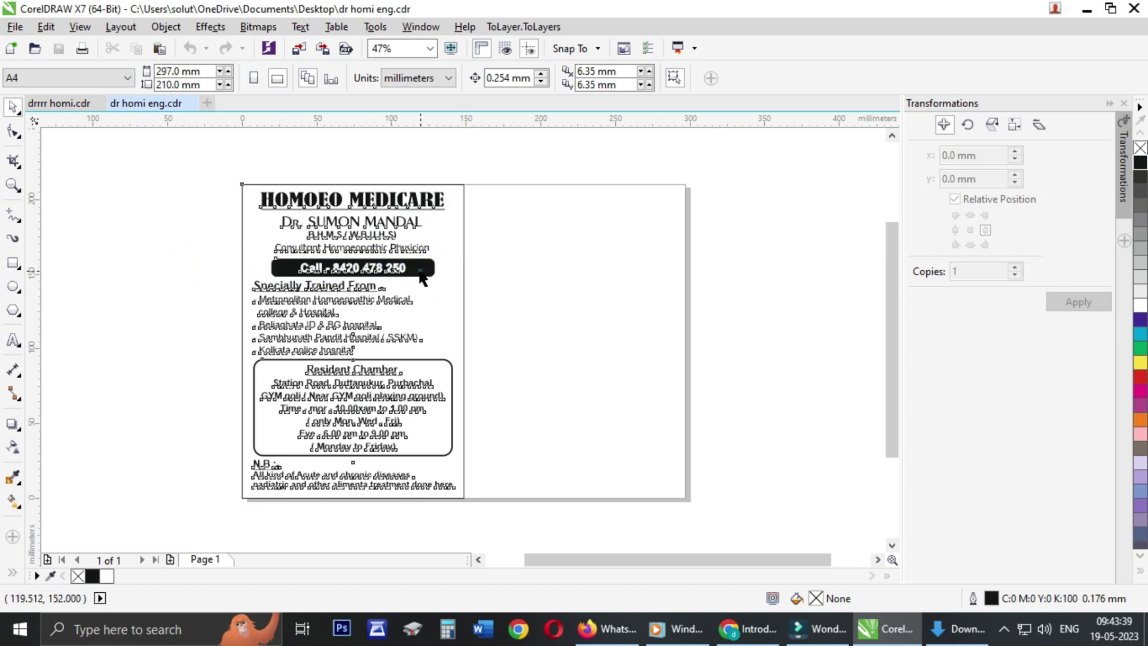
click(223, 272)
drag(233, 250, 486, 285)
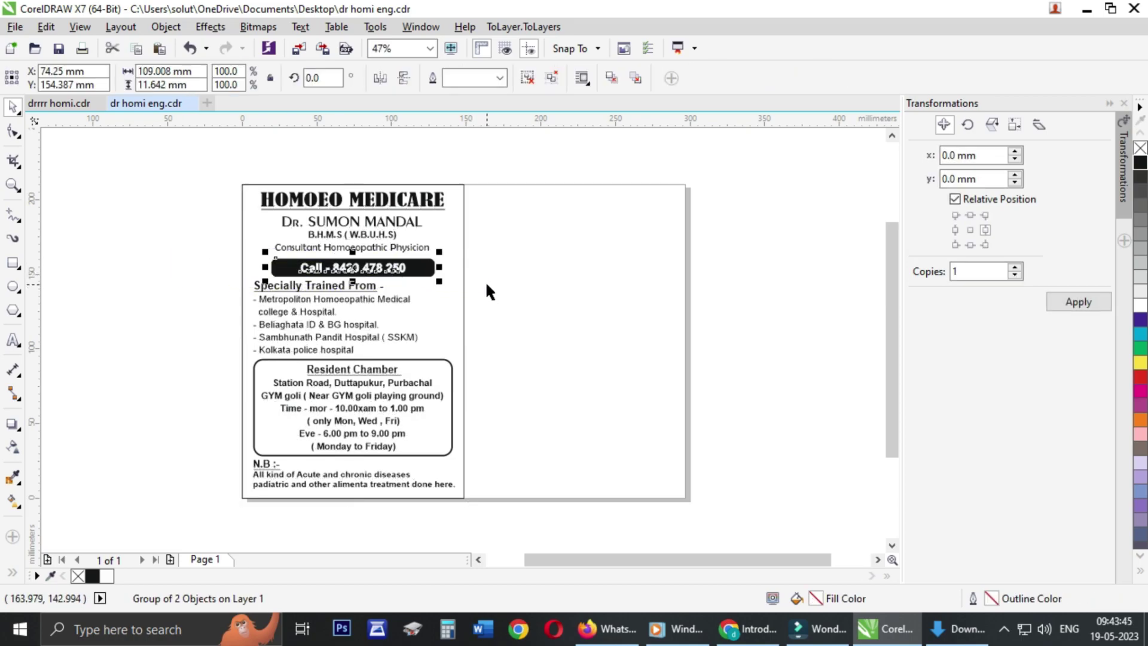
click(191, 105)
click(595, 338)
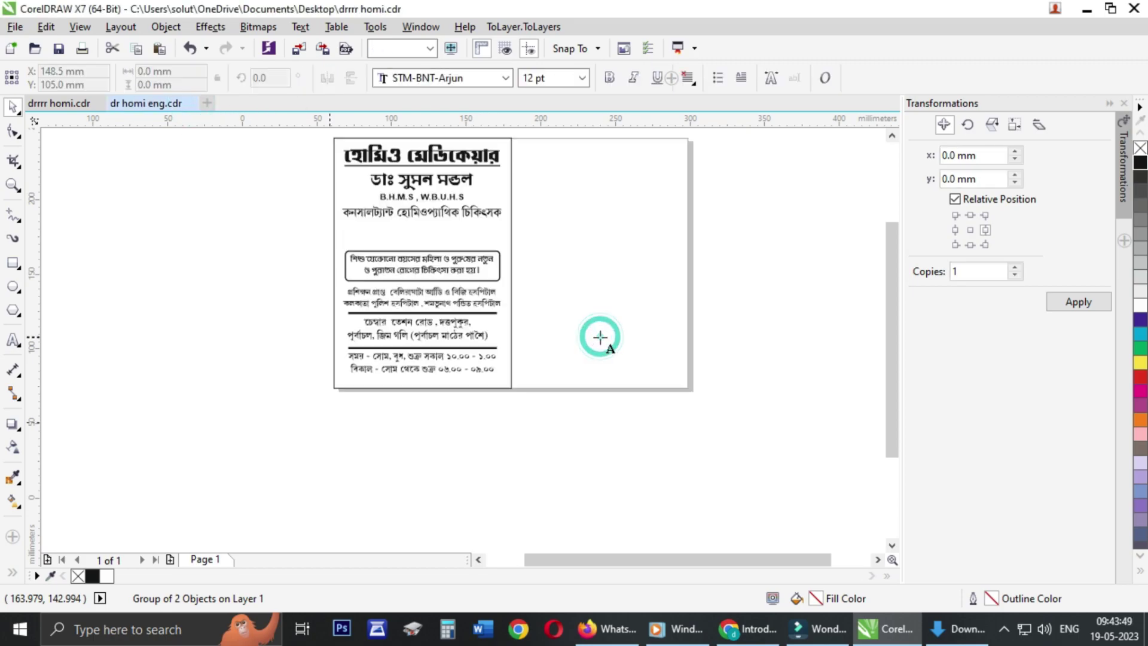
Step: Position the pasted Call bar under the Bengali subtitle and widen it to 126.294 mm
scroll(407, 204, up, 2)
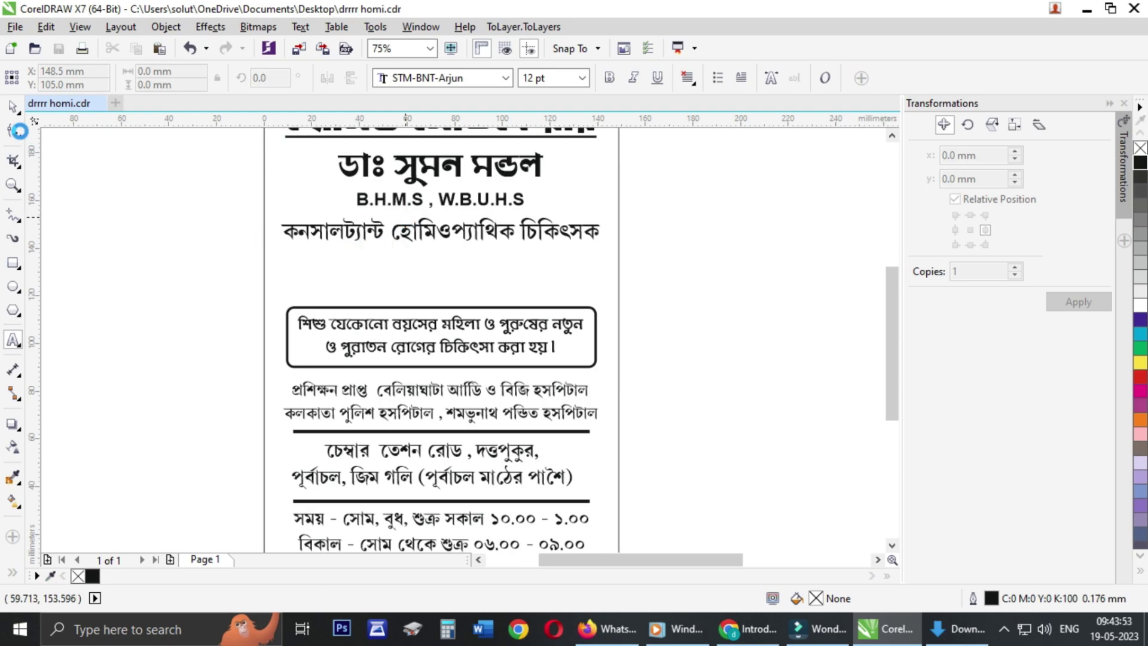
click(13, 110)
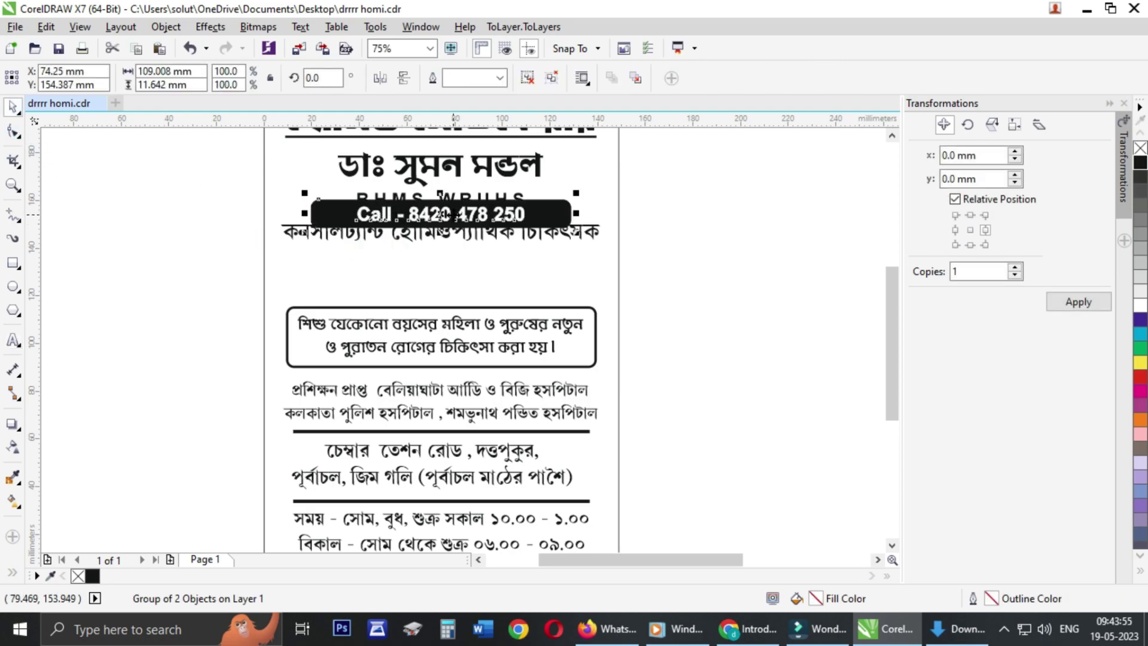
drag(447, 214, 444, 269)
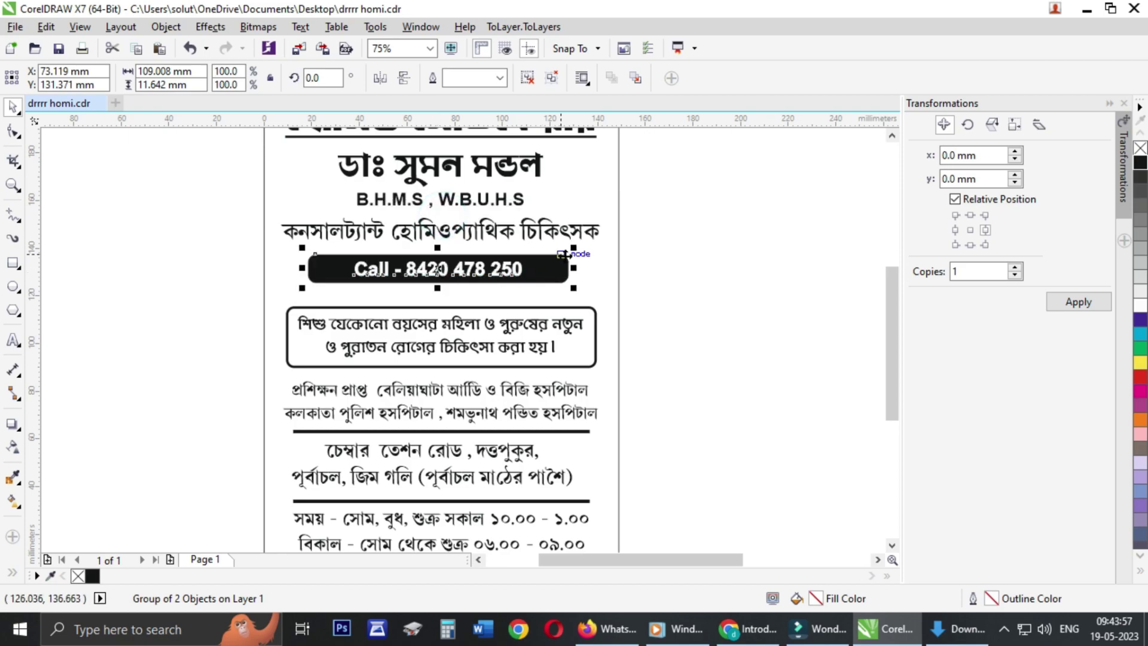
drag(574, 250, 596, 250)
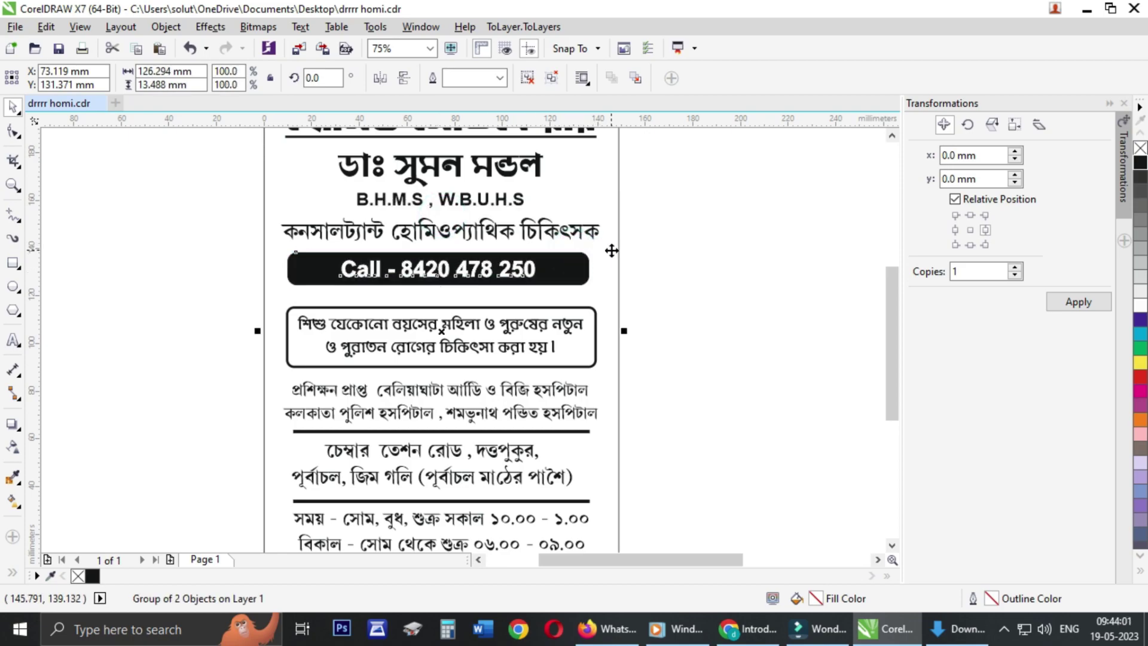
shift+click(611, 250)
click(186, 310)
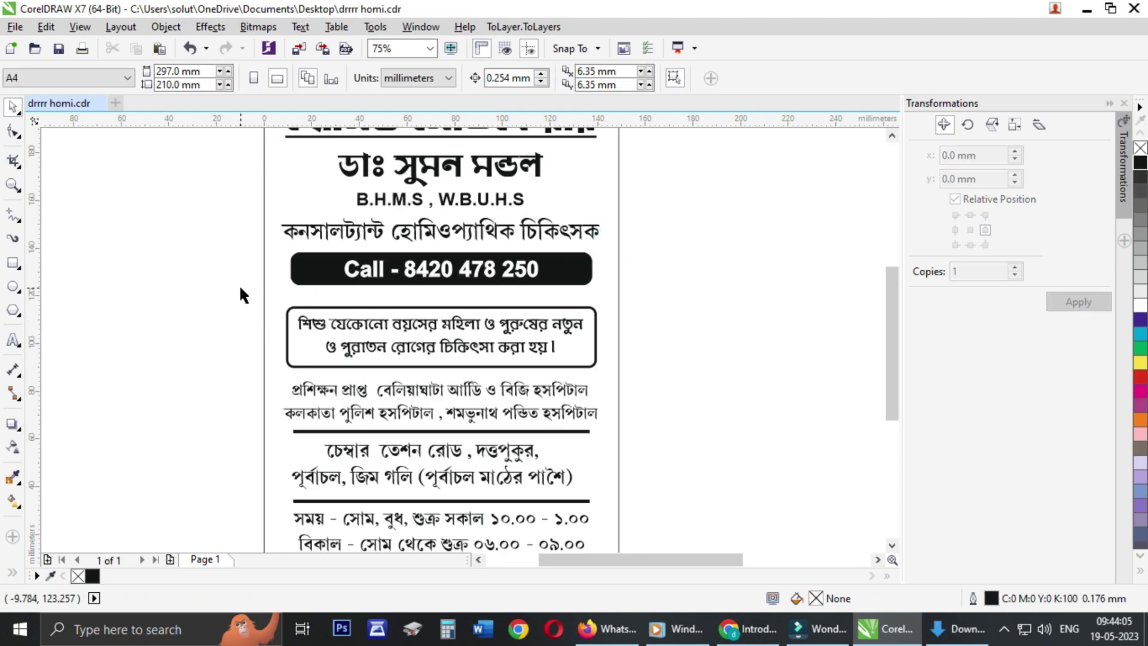
drag(241, 288, 643, 426)
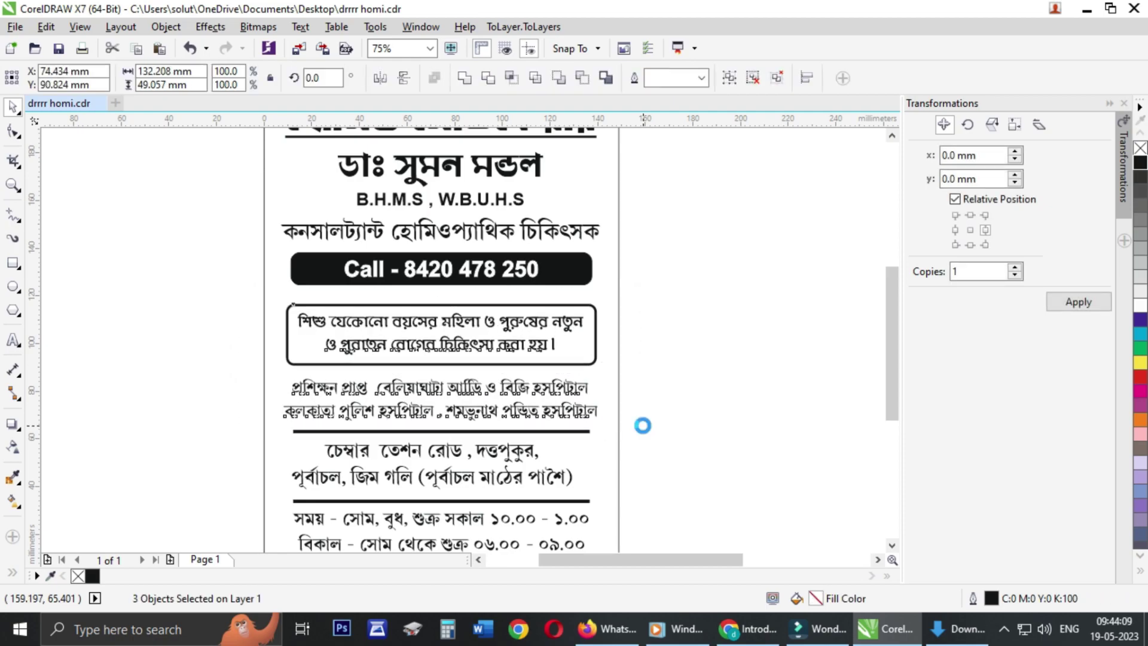
Step: Raise the boxed service text and hospital lines to sit directly beneath the Call bar, zooming to check
click(184, 369)
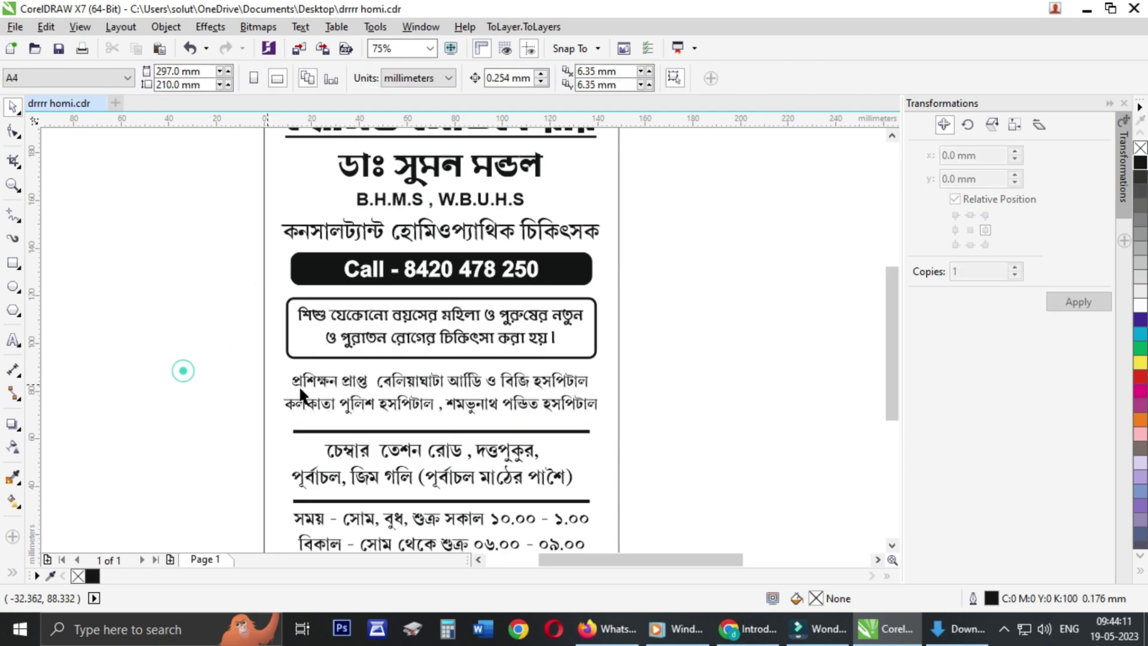
click(299, 385)
shift+click(574, 380)
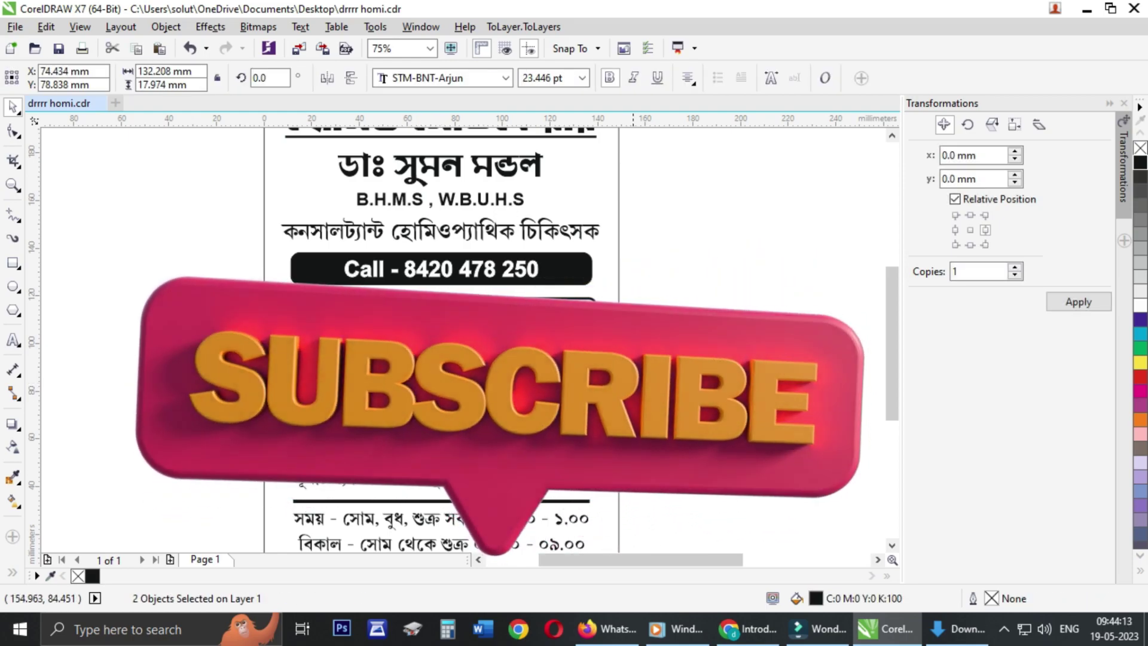
click(110, 273)
key(F3)
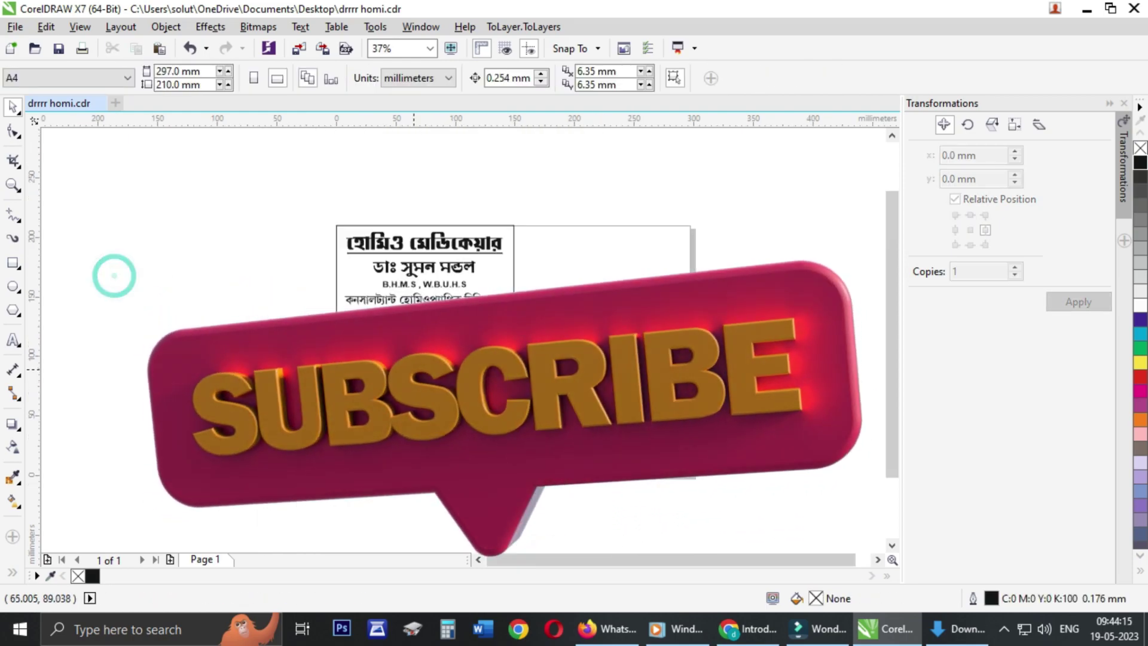
scroll(419, 400, up, 2)
click(413, 398)
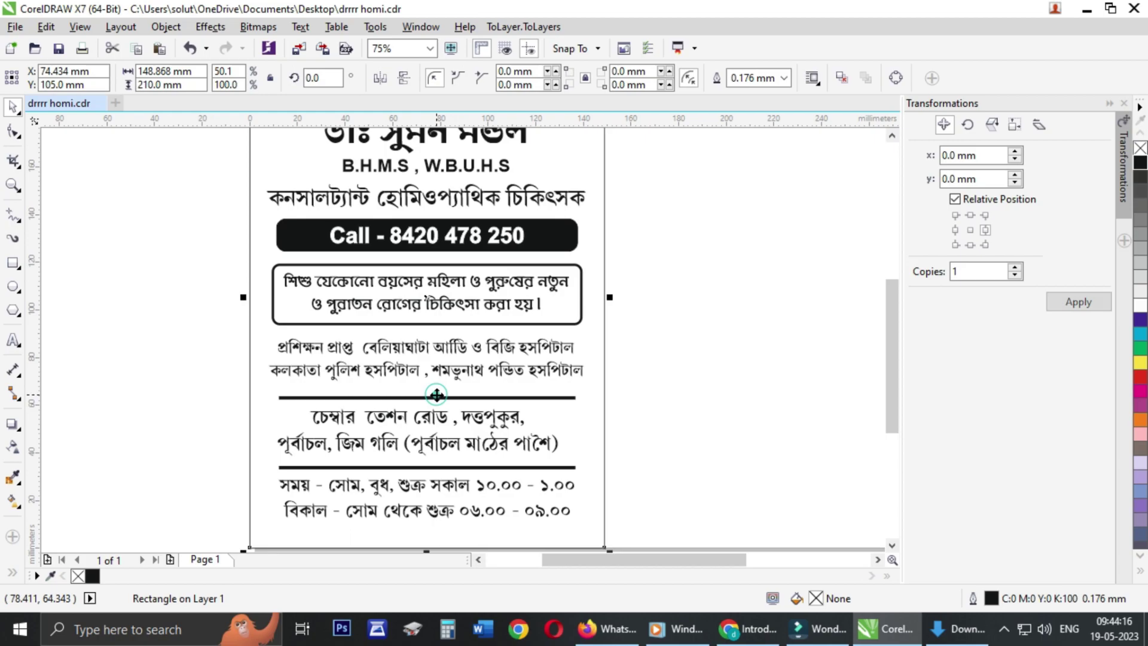
click(158, 334)
key(F3)
scroll(331, 284, up, 2)
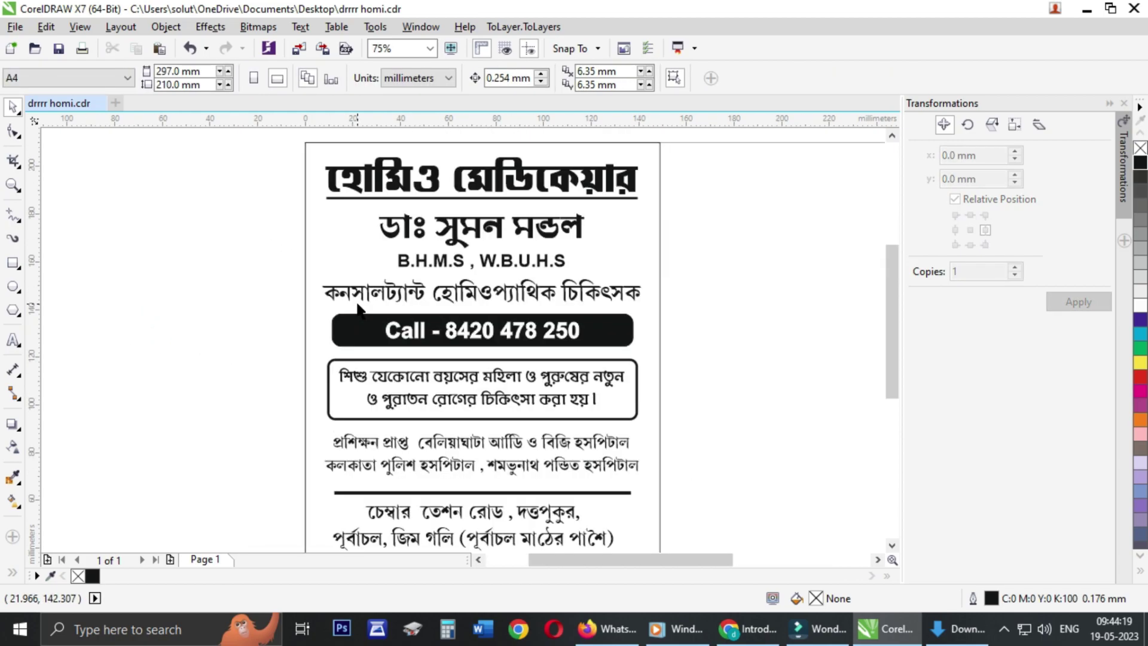